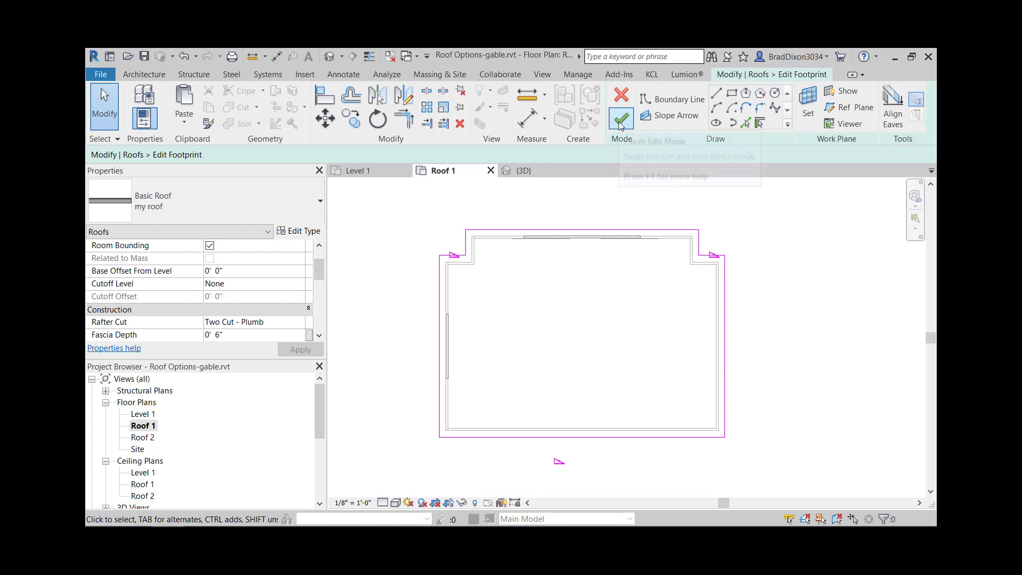
- Finish the roof footprint edit and view the gable roof in the default 3D view
click(621, 118)
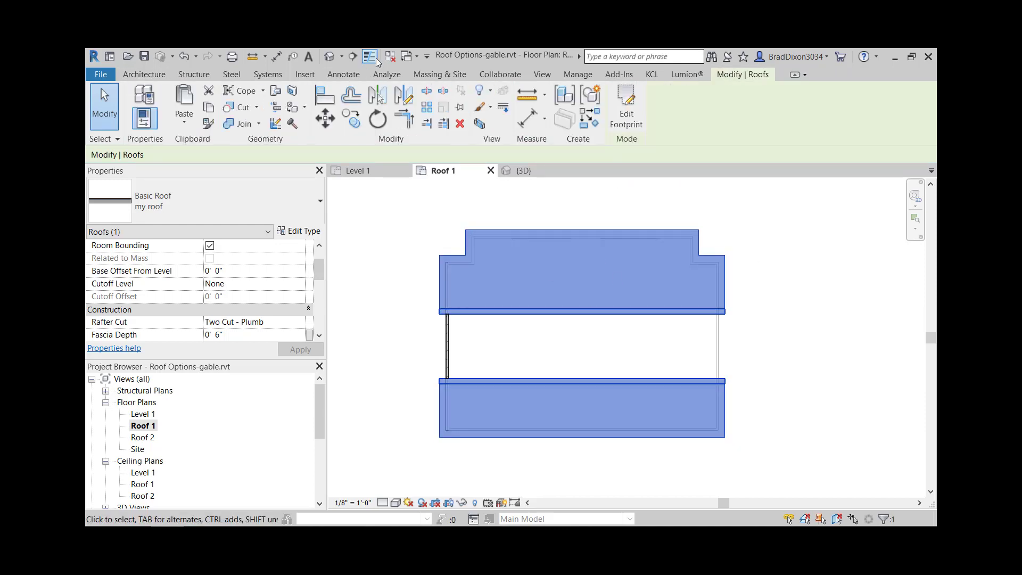
click(328, 57)
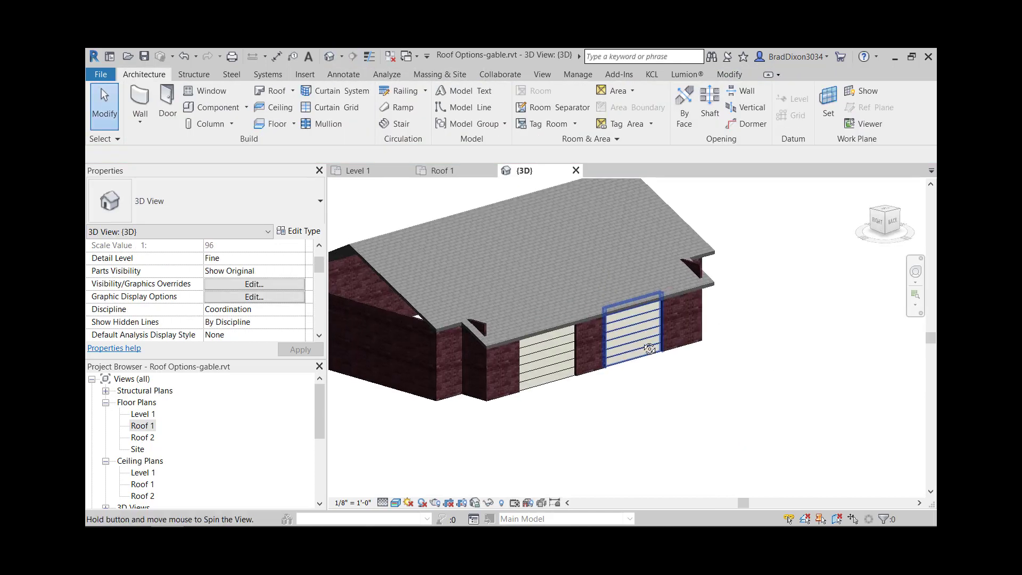
shift+middle_drag(724, 396, 743, 382)
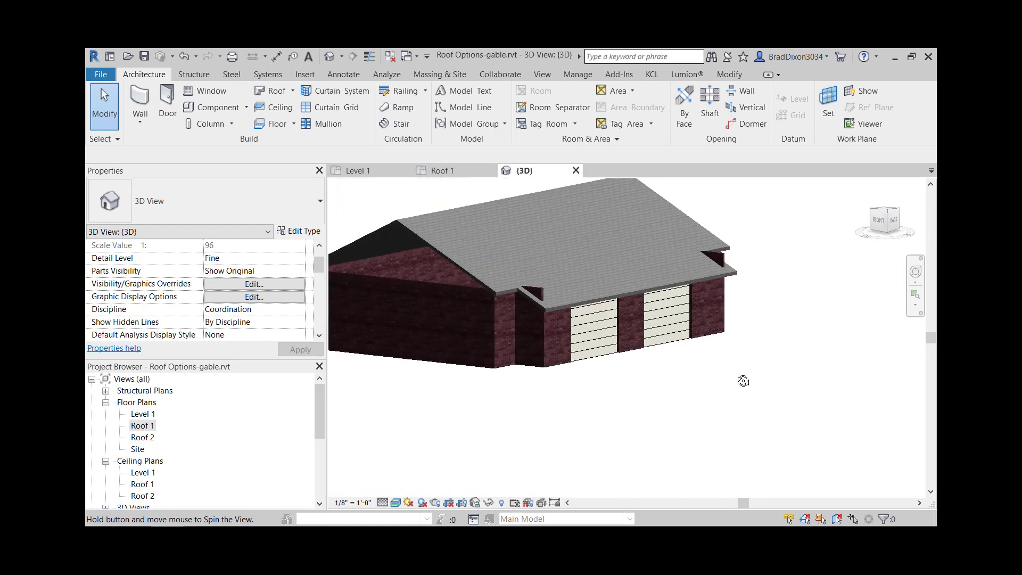
- Open the Roof 1 floor plan and reopen the roof's footprint sketch to examine its slope-defining edges
double_click(158, 427)
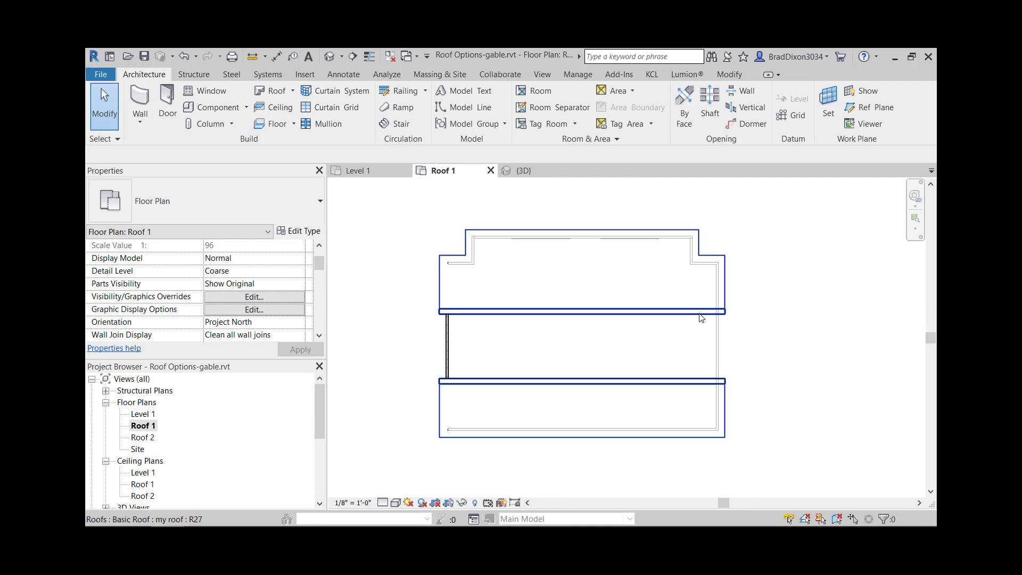
click(698, 313)
click(632, 108)
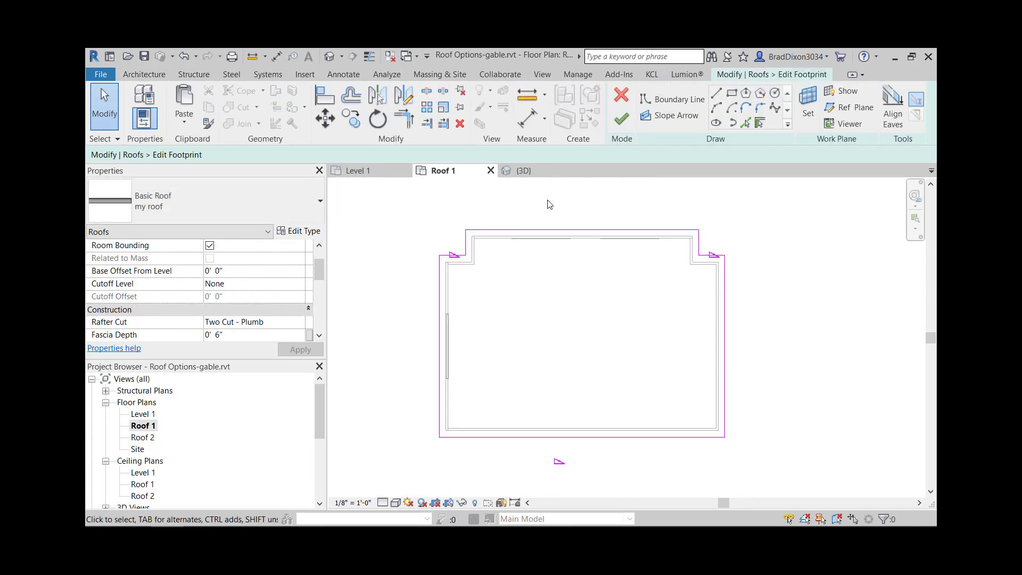
scroll(740, 230, up, 3)
scroll(715, 341, down, 2)
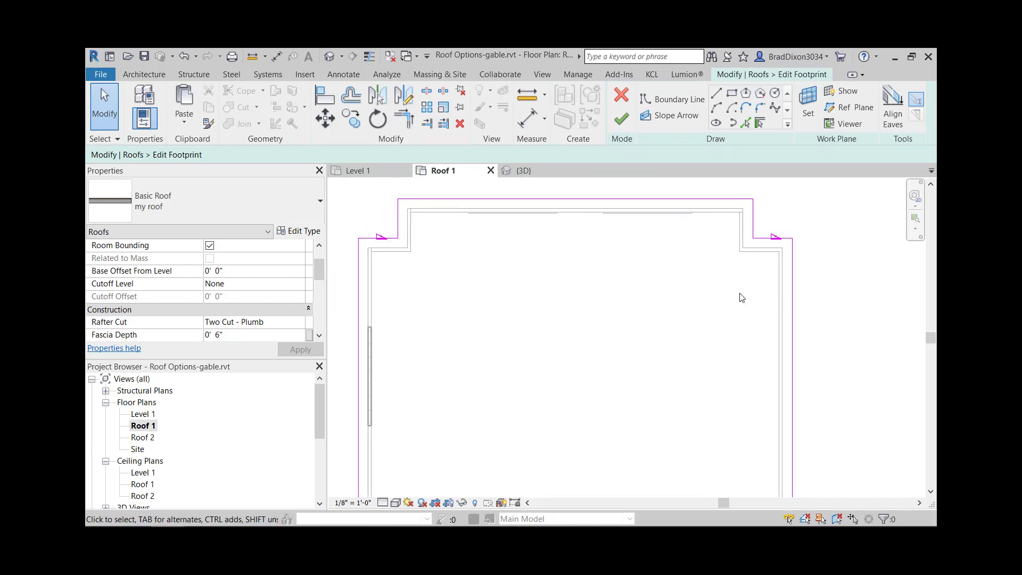
scroll(725, 297, down, 1)
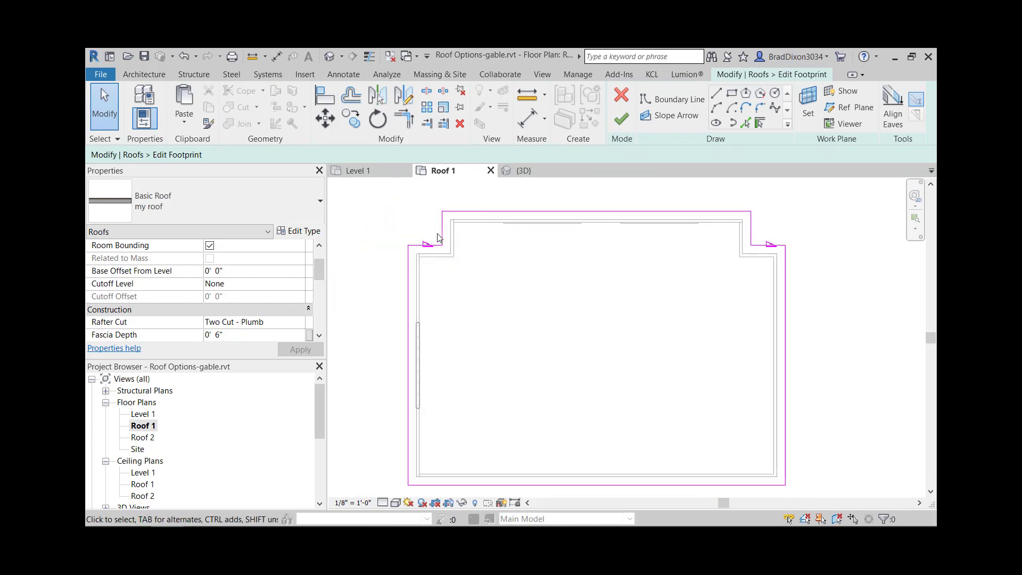
click(436, 251)
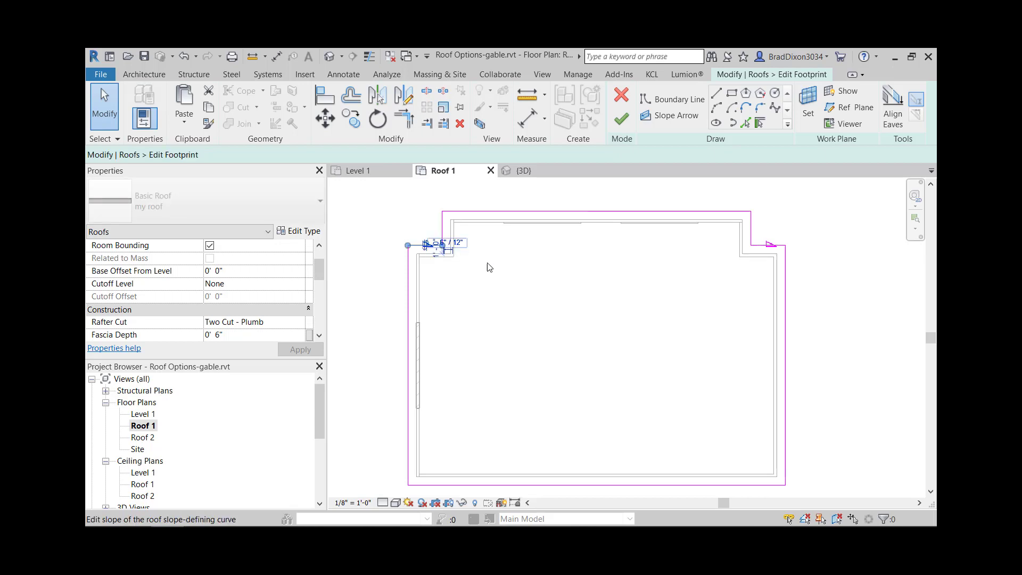
click(793, 263)
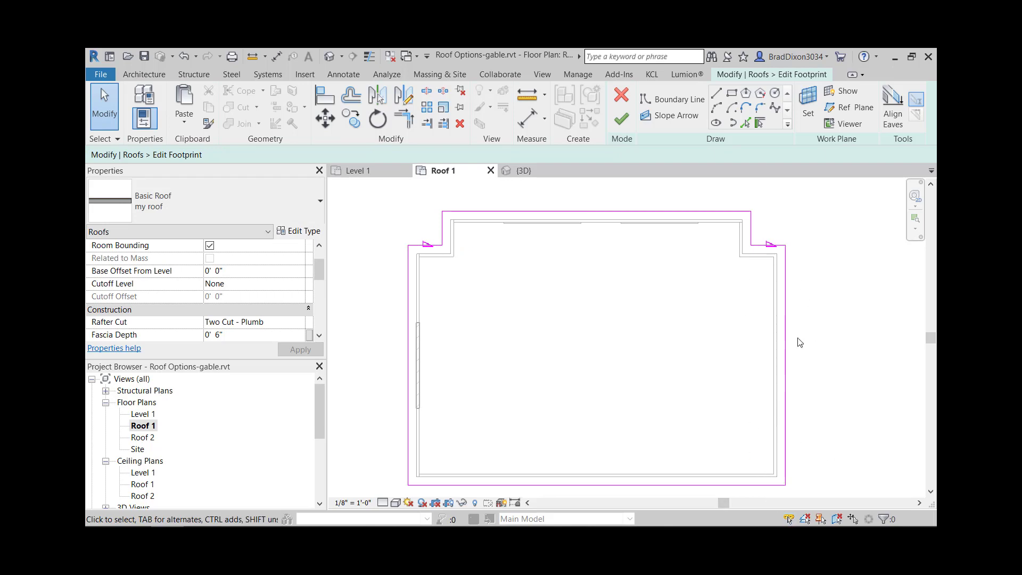
scroll(764, 388, down, 2)
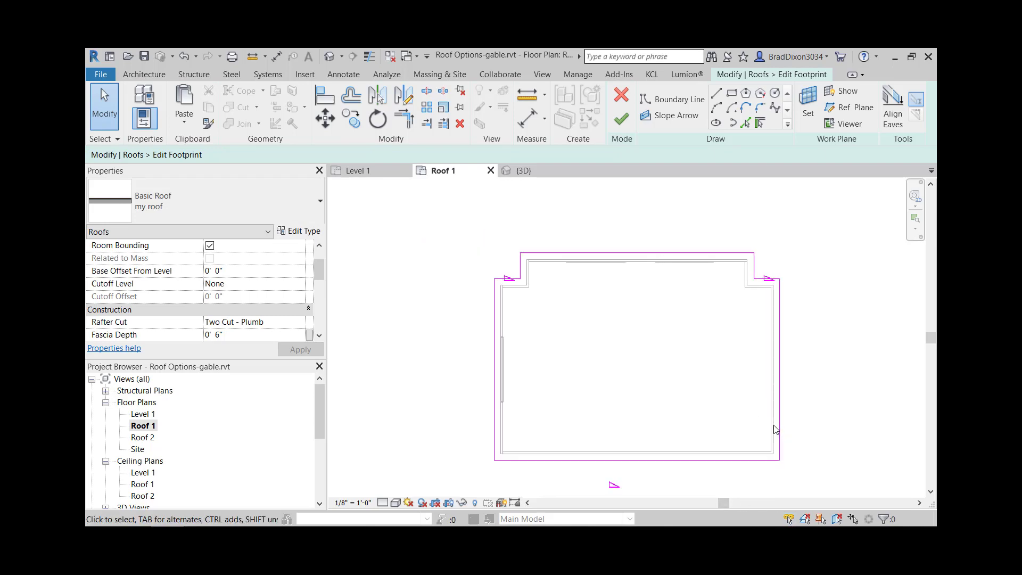
- Make the two short side edges of the garage-door projection slope-defining, with a slope of 5" / 12"
click(753, 272)
ctrl+click(520, 266)
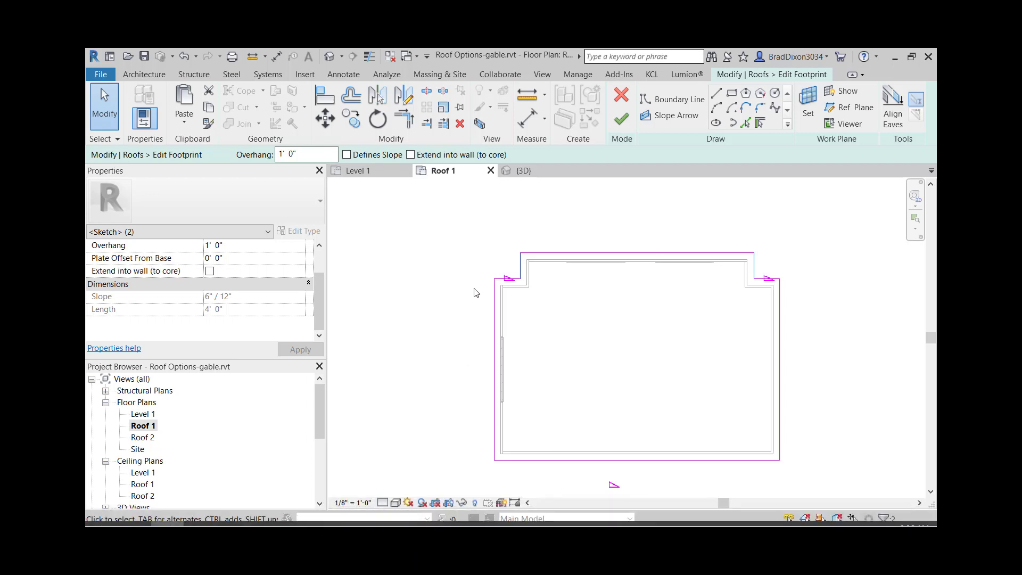
click(347, 155)
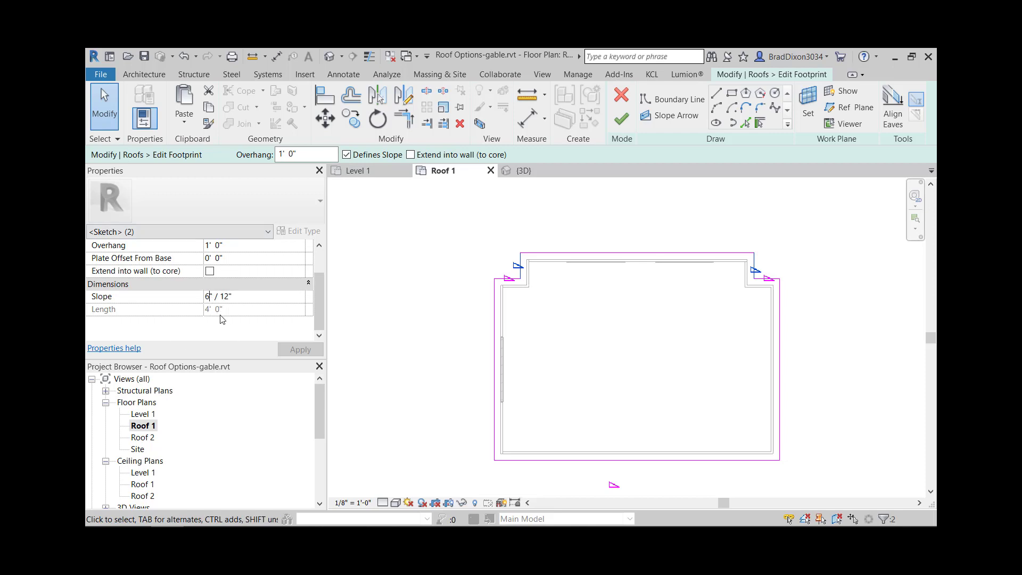
text(5)
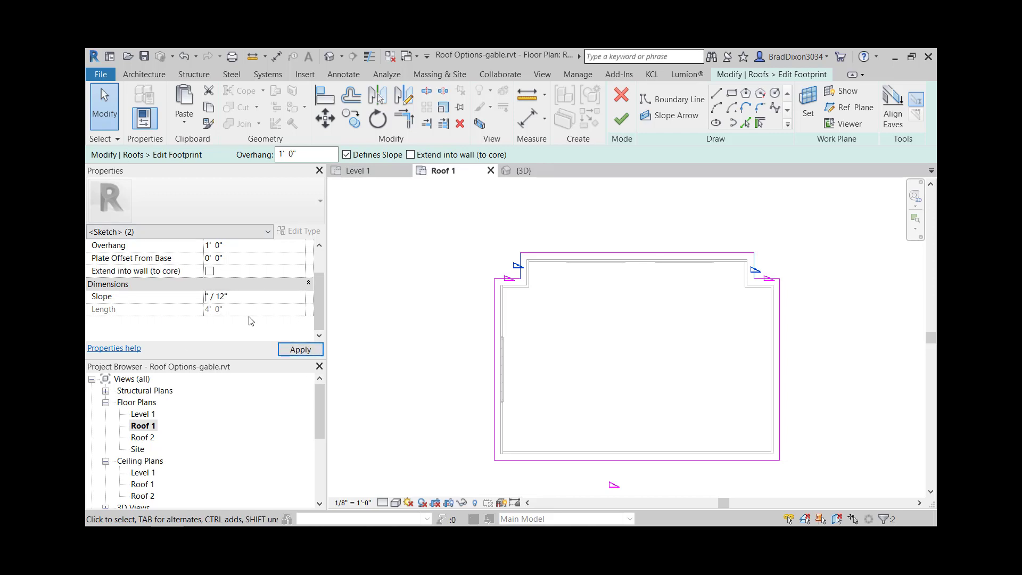
text(5)
click(415, 294)
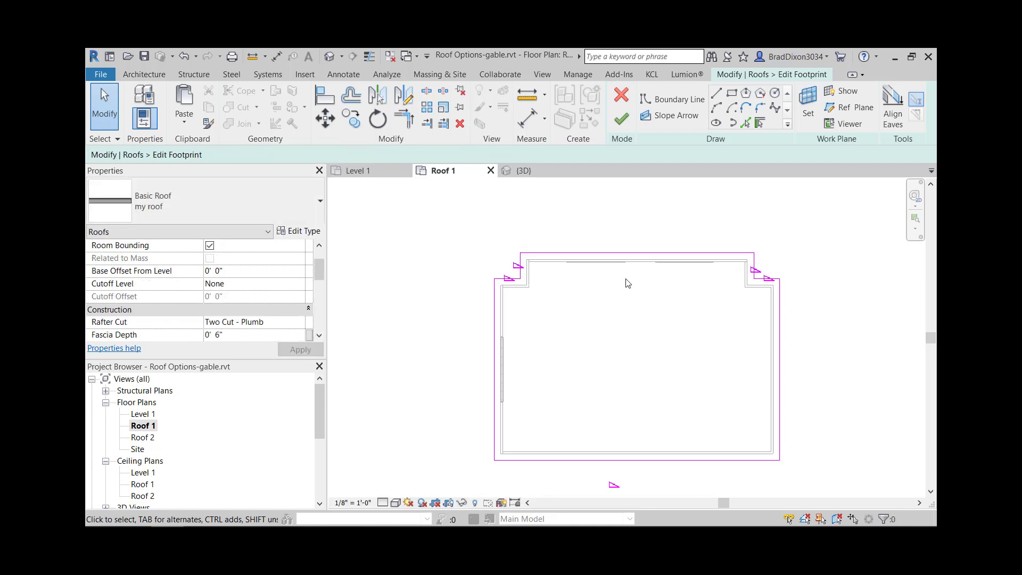
- Set the slope of the two short shoulder edges and the long opposite eave edge to 8" / 12"
click(628, 120)
click(509, 279)
ctrl+click(770, 277)
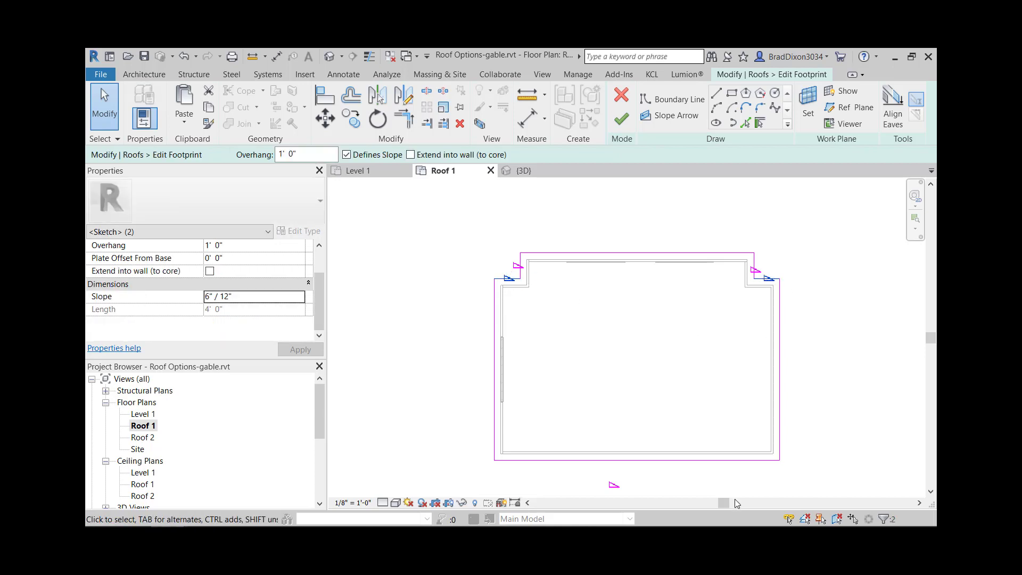
ctrl+click(727, 460)
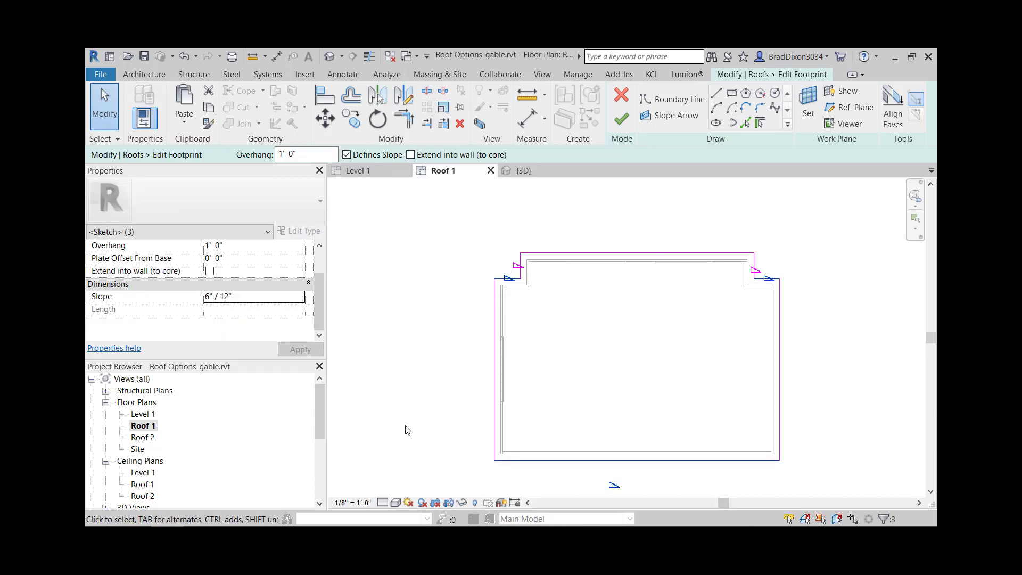
click(222, 297)
click(209, 296)
text(8)
click(298, 350)
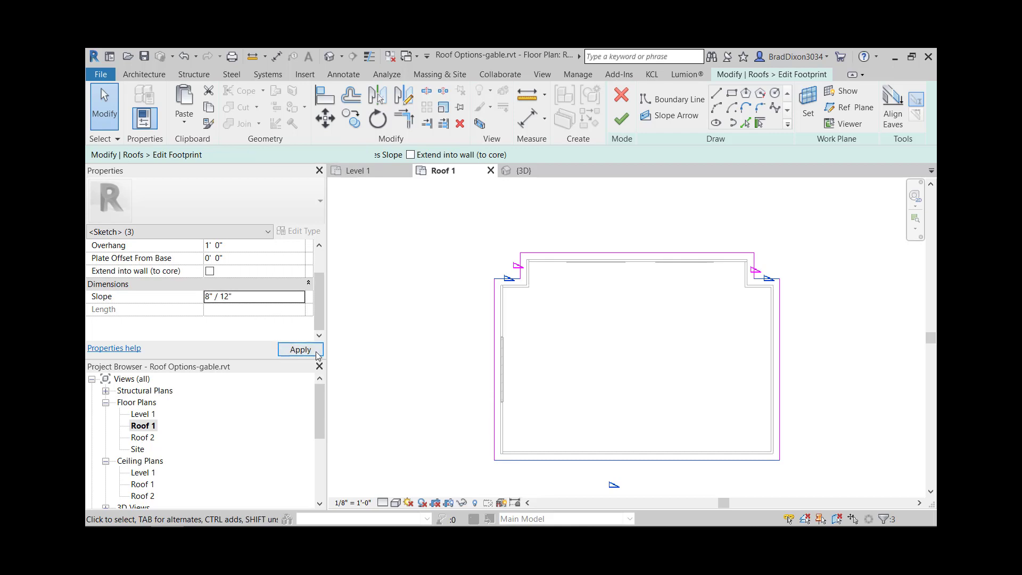
- Finish the footprint edit and view the roof in 3D from the garage-door side
click(621, 119)
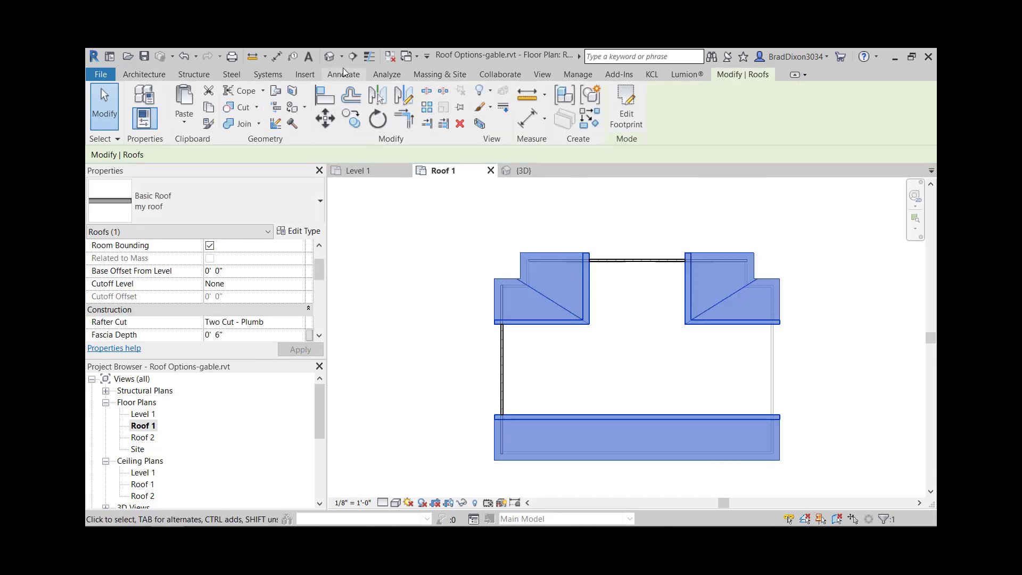
click(330, 56)
shift+middle_drag(601, 303, 575, 336)
shift+middle_drag(695, 353, 602, 250)
- Review the roof's construction and dimension properties, including its slope
click(615, 234)
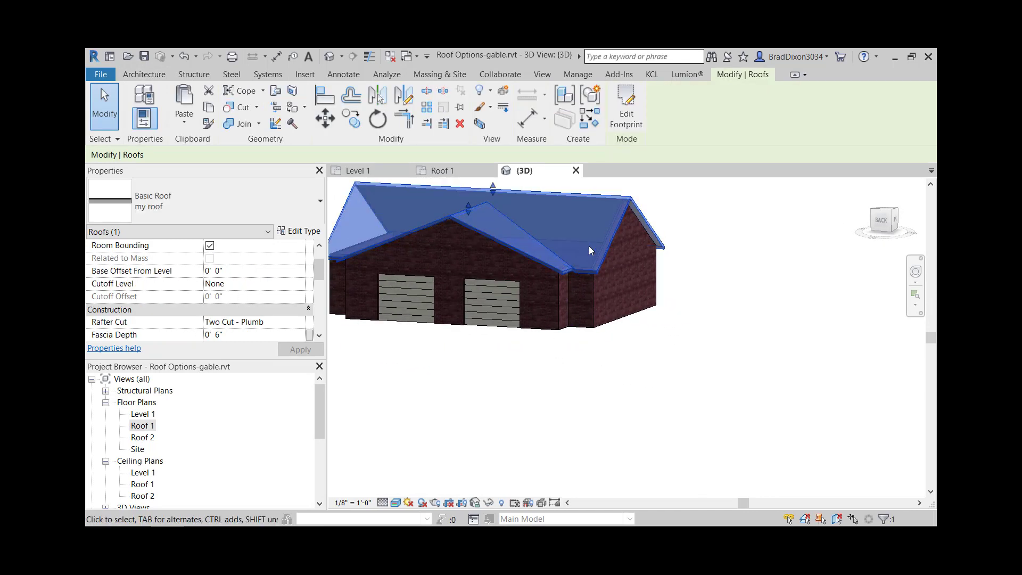
click(232, 335)
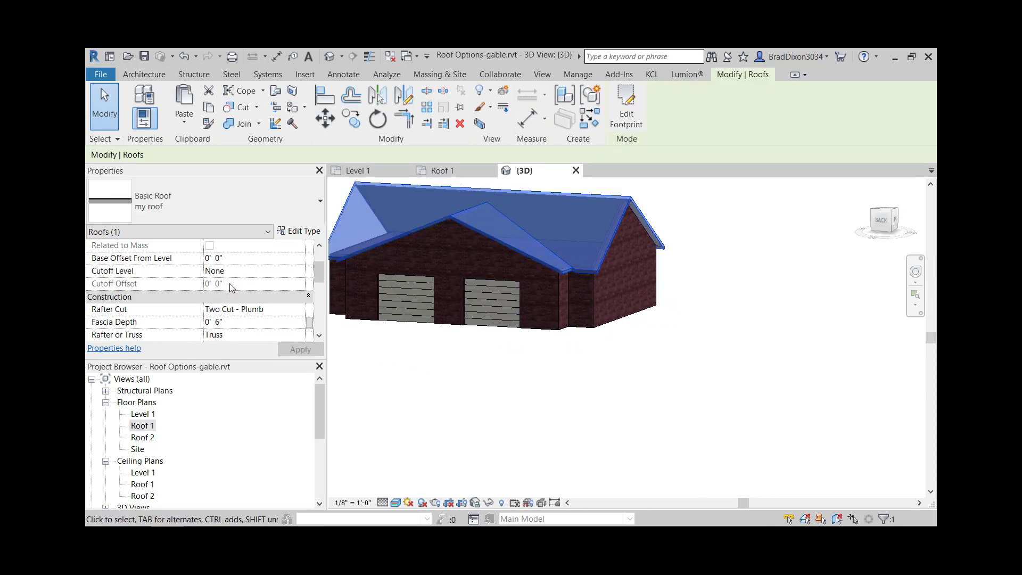
scroll(232, 287, down, 1)
scroll(224, 270, up, 2)
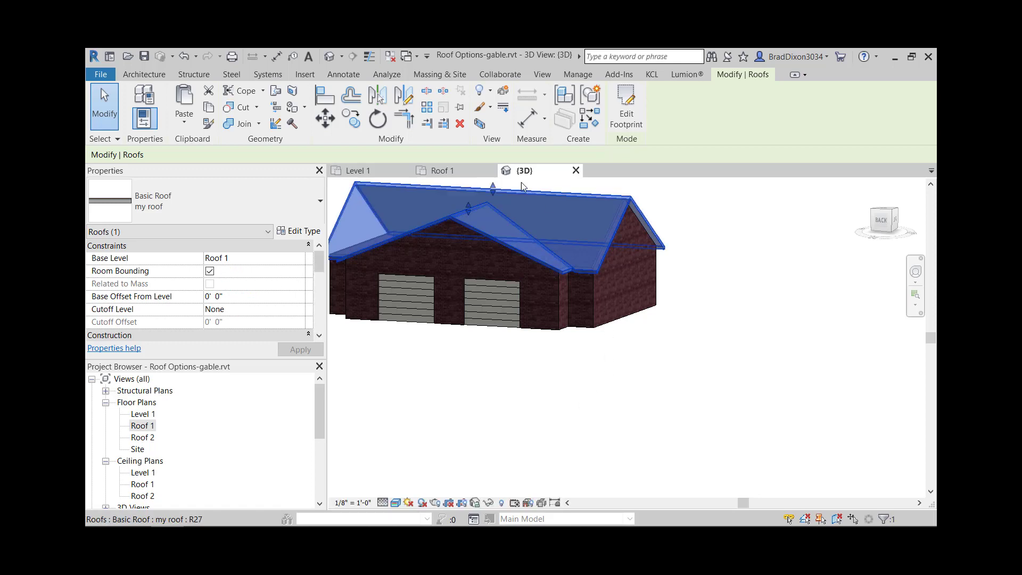
scroll(232, 314, down, 4)
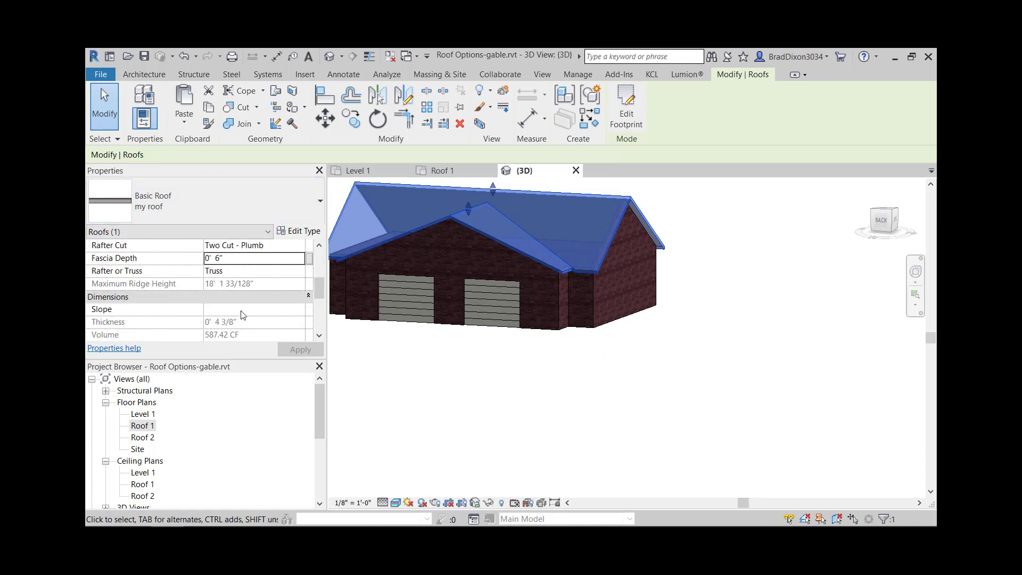
scroll(242, 314, down, 3)
scroll(372, 365, up, 1)
scroll(223, 319, up, 3)
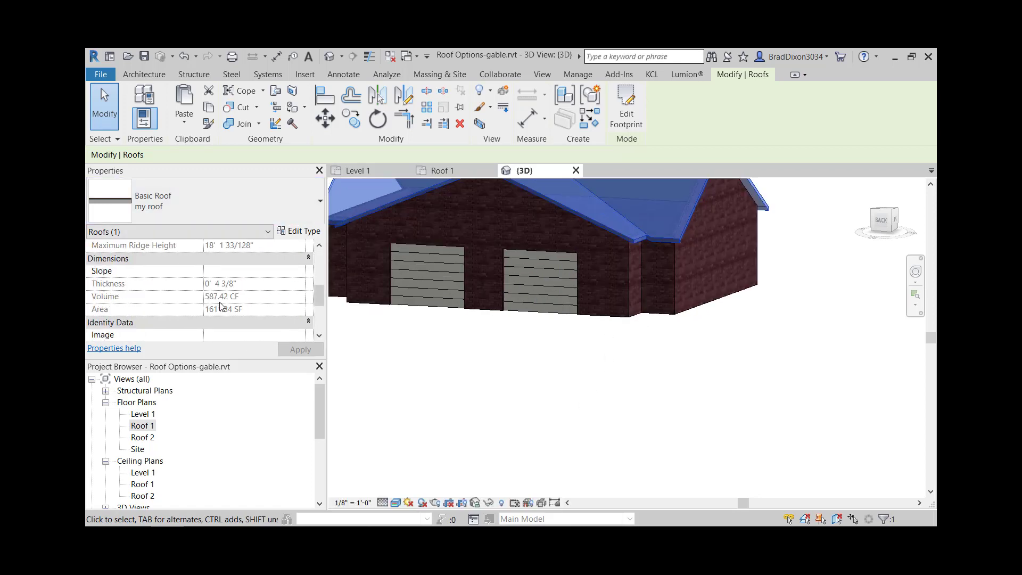
scroll(229, 309, up, 3)
click(420, 408)
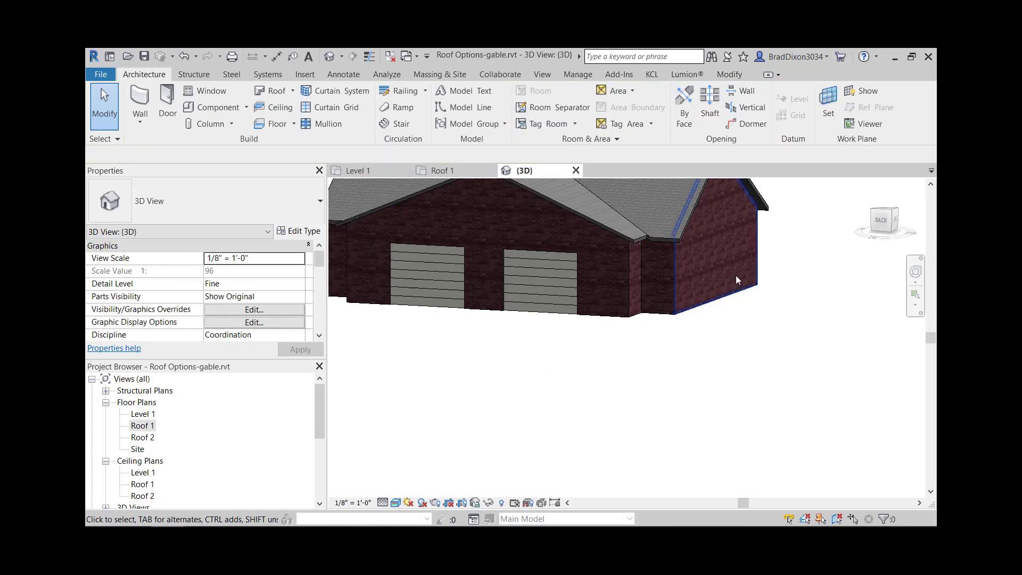
- Reopen the roof footprint in 3D, set the two shoulder edges and long opposite eave to a 7" / 12" slope, and finish the edit
click(685, 234)
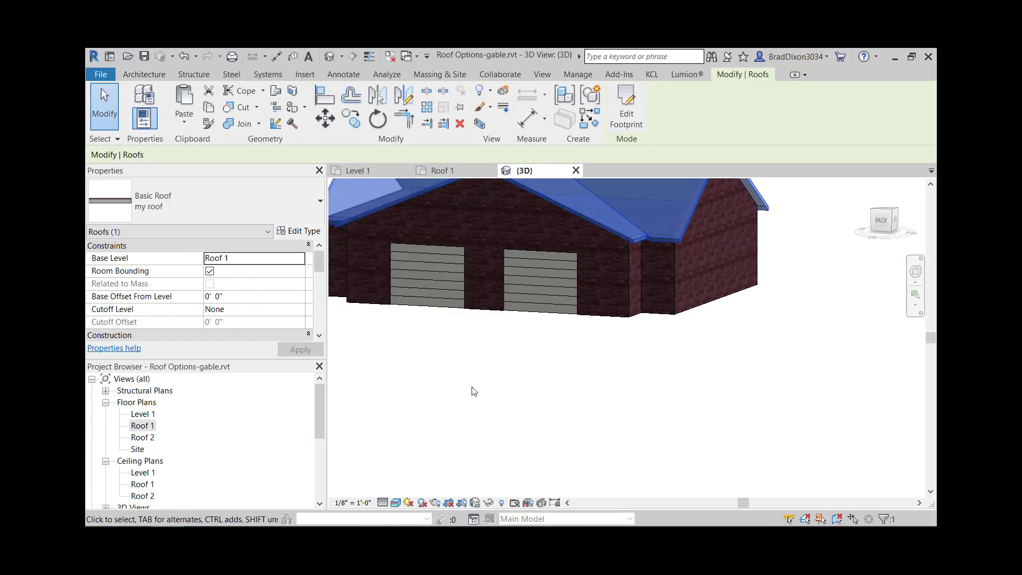
scroll(481, 390, down, 4)
click(626, 112)
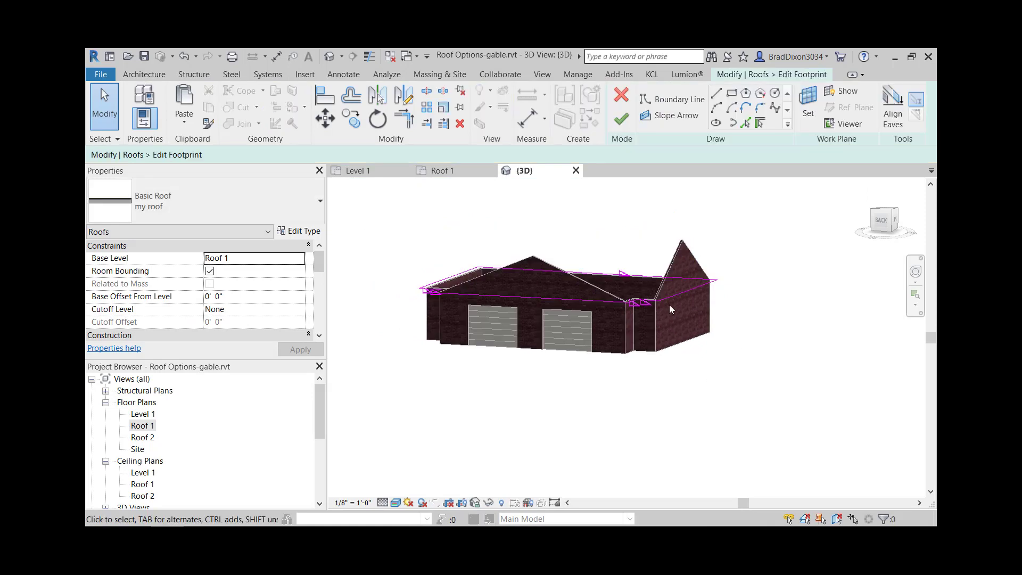
click(648, 305)
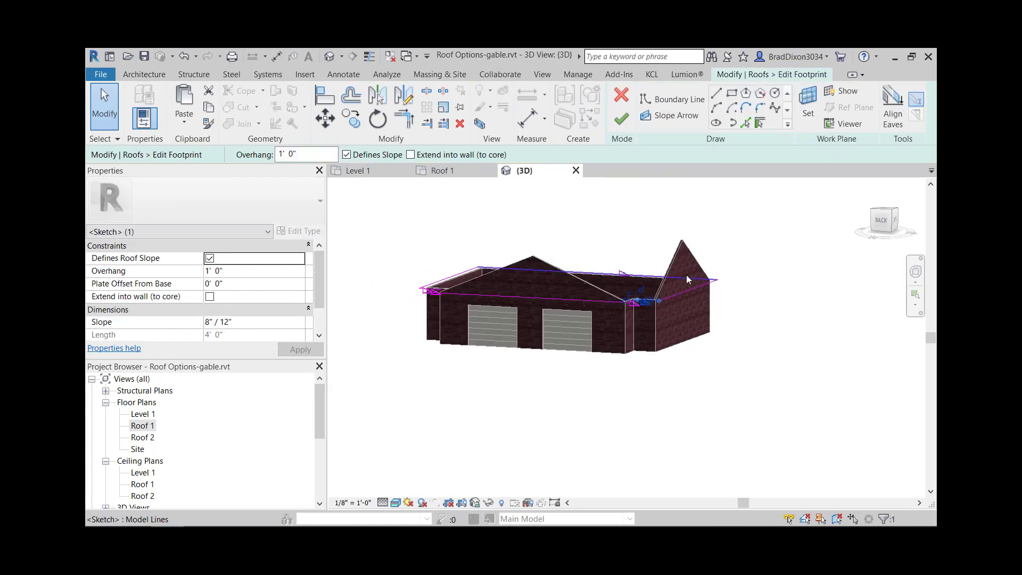
ctrl+click(484, 269)
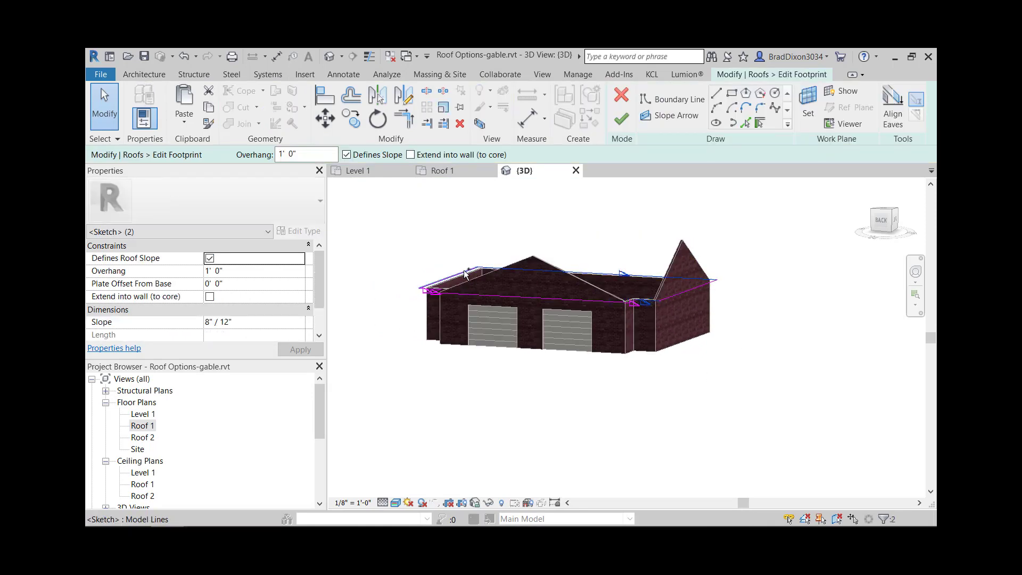
ctrl+click(429, 291)
click(210, 321)
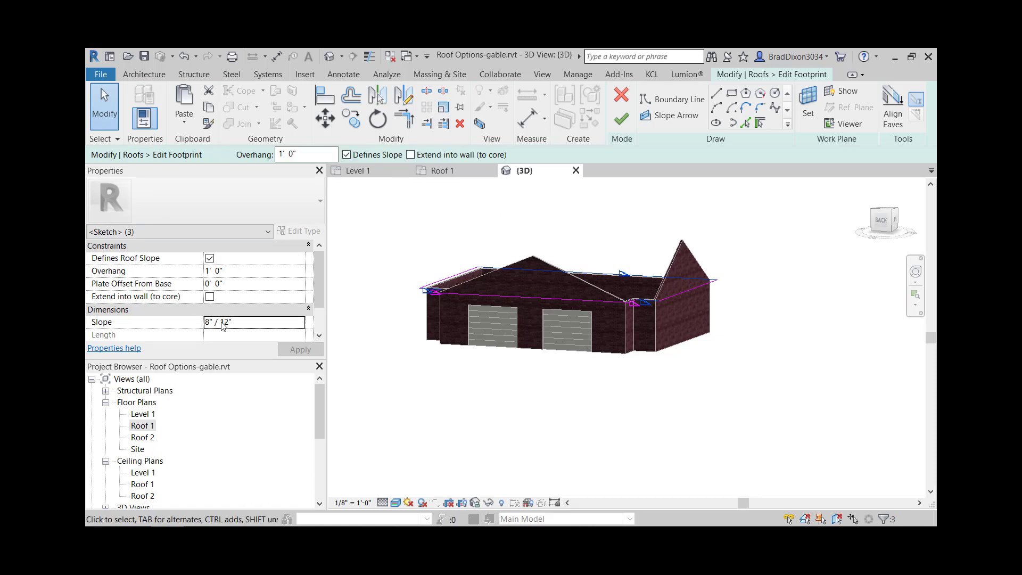
text(7)
click(621, 118)
click(839, 259)
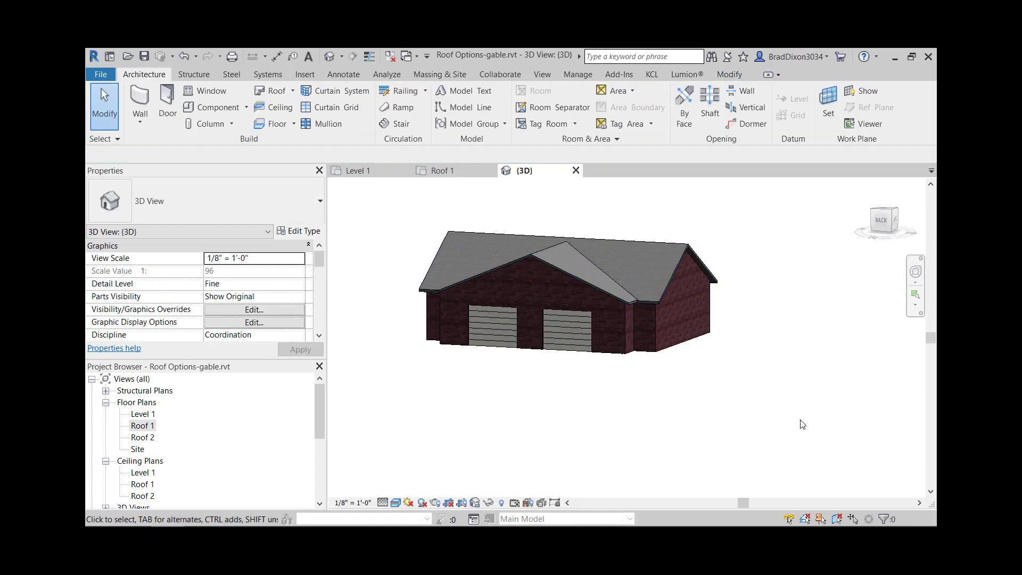
shift+middle_drag(803, 424, 807, 455)
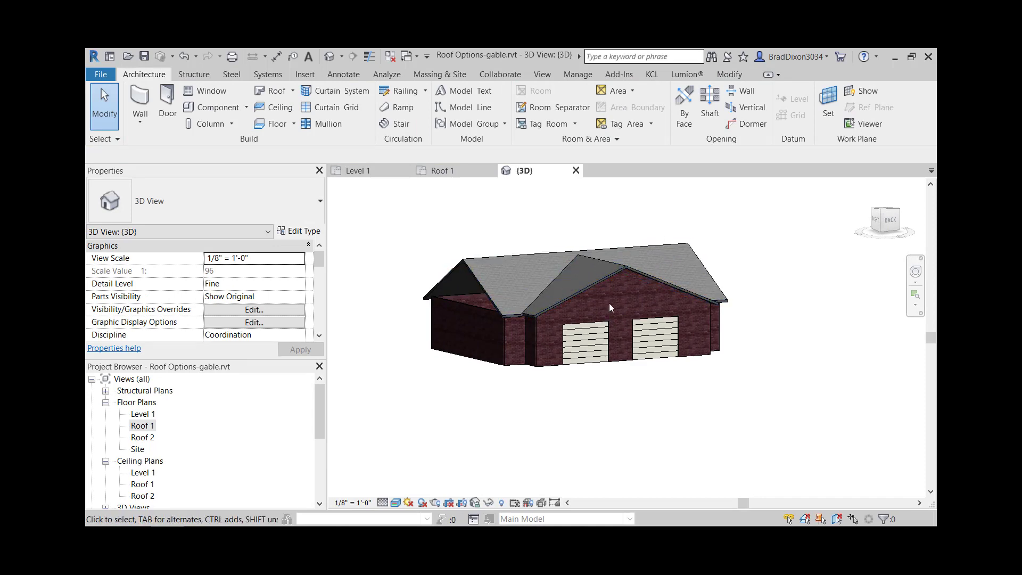
mouse_move(656, 384)
shift+middle_down()
mouse_move(552, 411)
mouse_move(583, 386)
mouse_move(680, 400)
mouse_move(665, 397)
shift+middle_up()
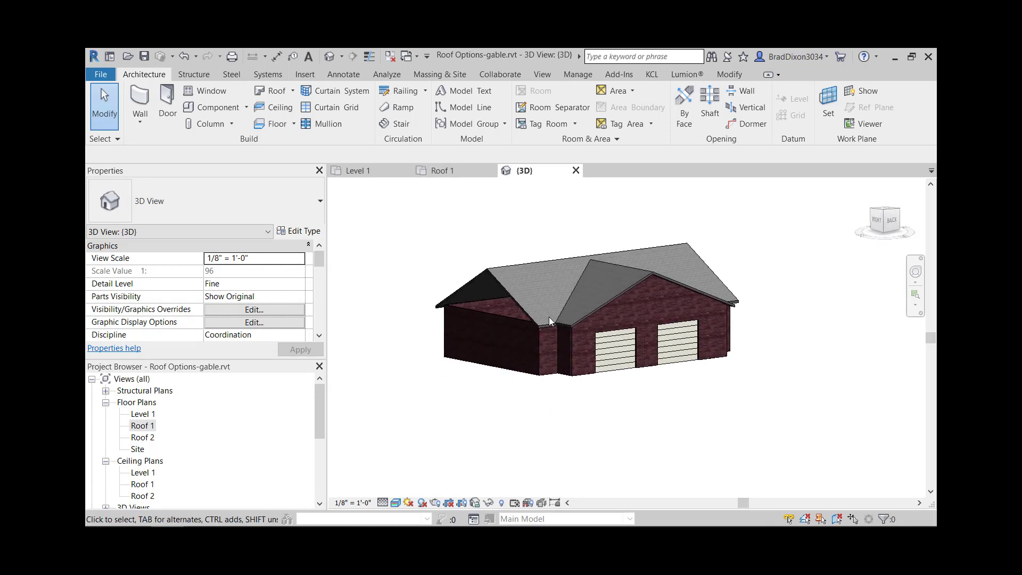
- Open the Level 1 floor plan and bring the other colored building layouts into close view
double_click(146, 426)
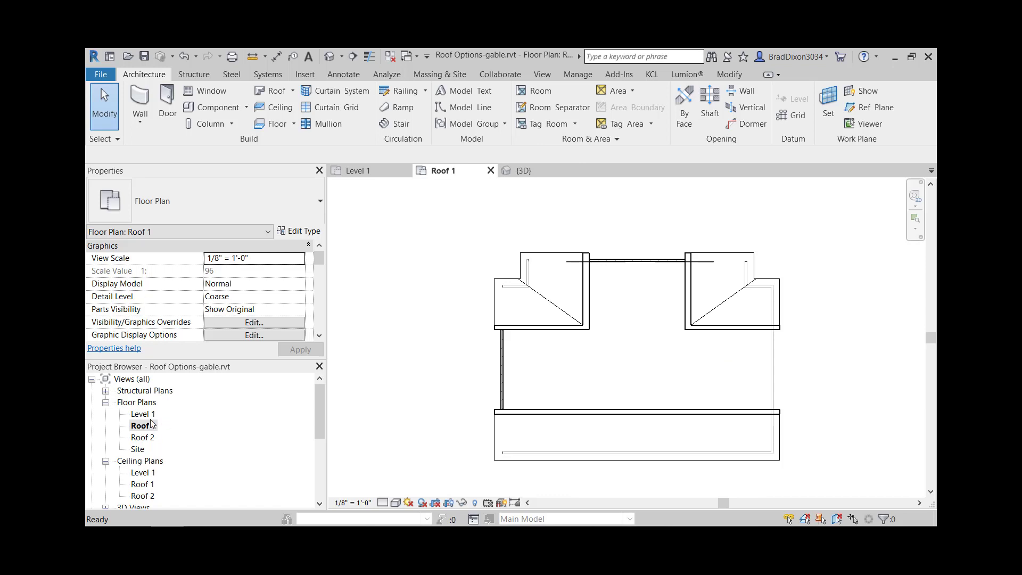
double_click(143, 414)
scroll(583, 412, down, 5)
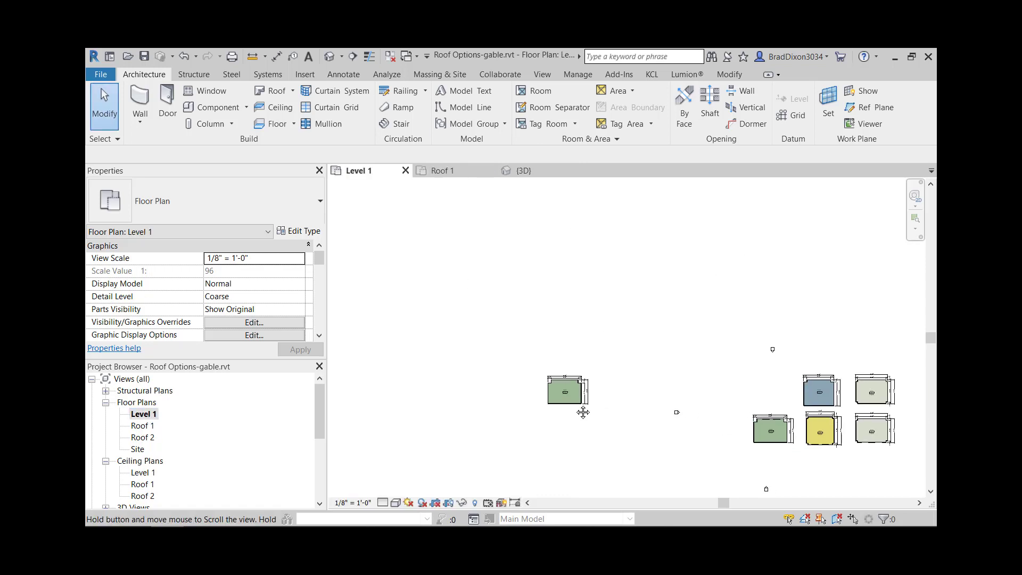
middle_drag(583, 411, 469, 352)
scroll(713, 325, up, 2)
scroll(731, 347, up, 2)
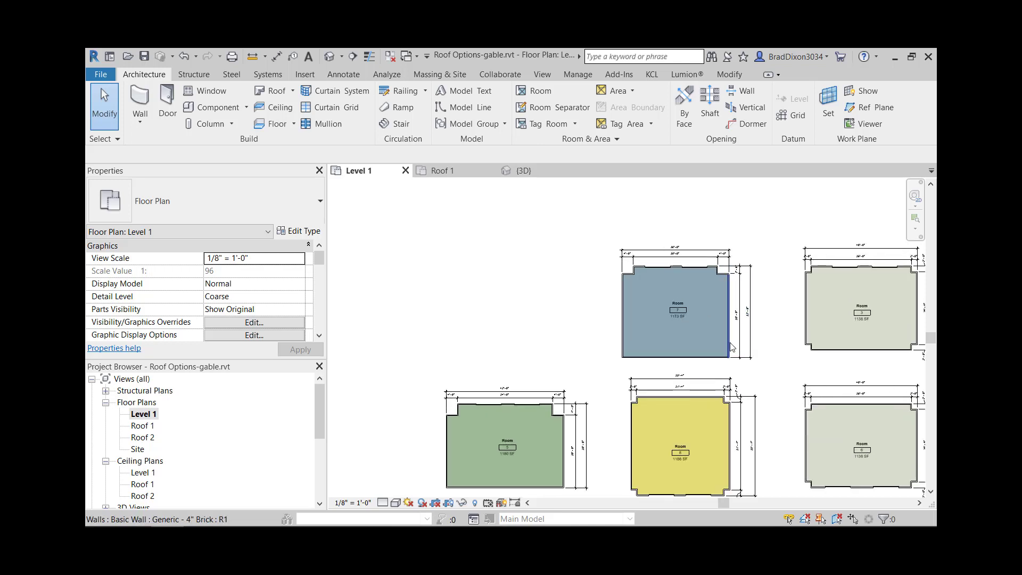
- Examine the blue building's Level 1 layout and dimensions and compare its shape with the neighboring green and yellow layouts
scroll(724, 320, up, 2)
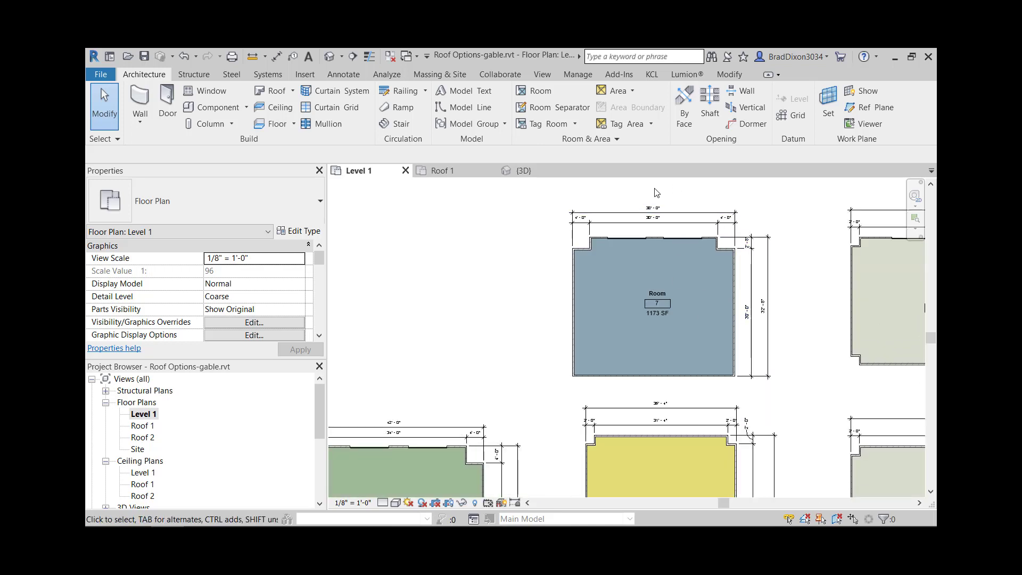
scroll(652, 224, up, 3)
scroll(766, 391, down, 1)
middle_drag(751, 388, 734, 298)
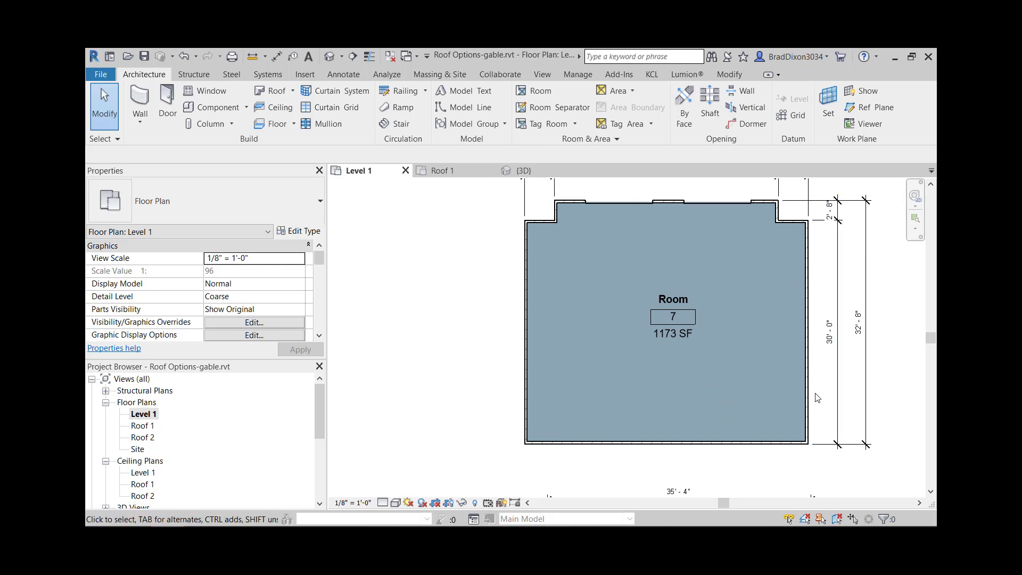
middle_drag(826, 365, 809, 403)
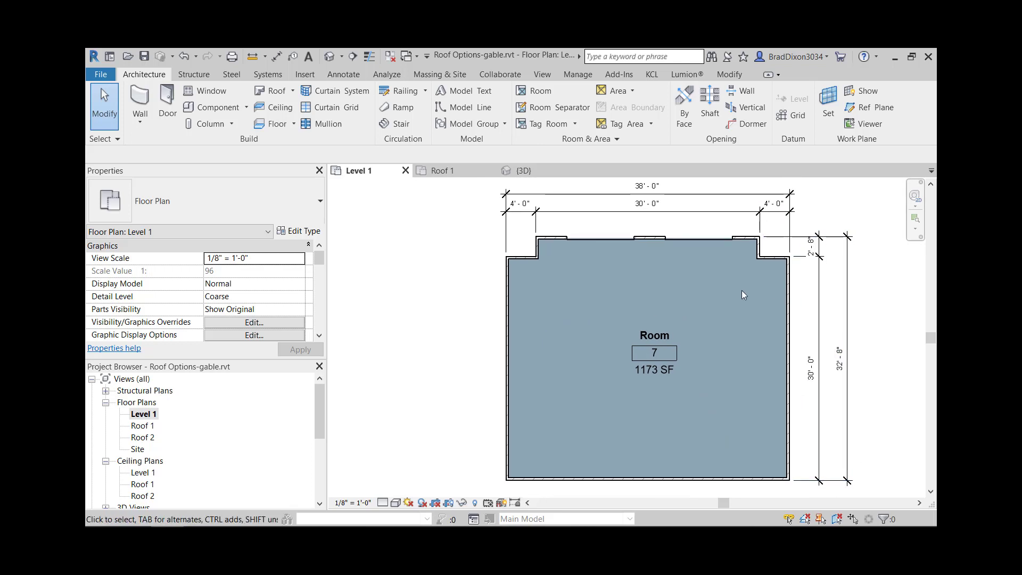
scroll(633, 309, down, 5)
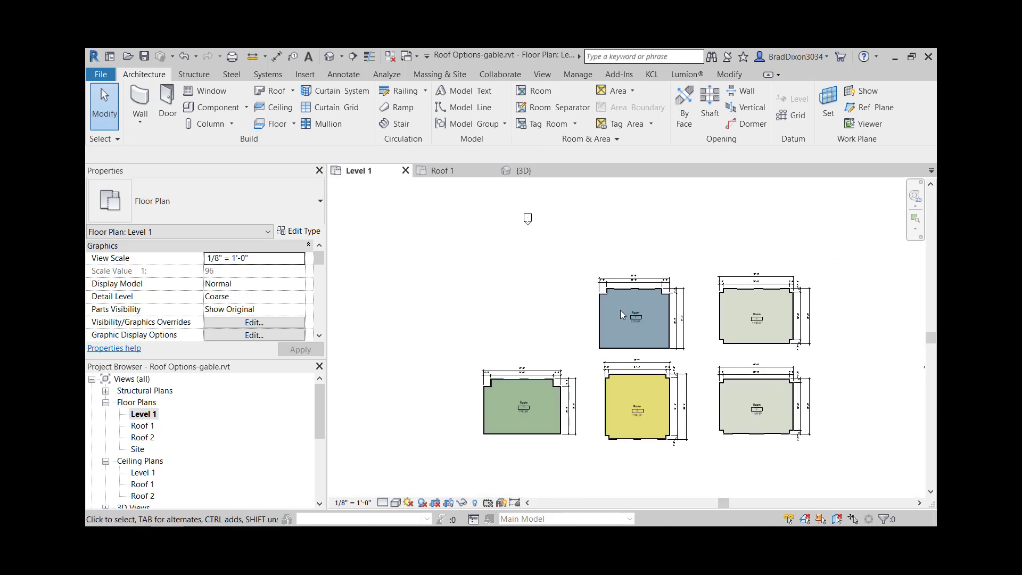
middle_drag(593, 320, 755, 337)
middle_drag(649, 331, 882, 336)
scroll(462, 320, up, 3)
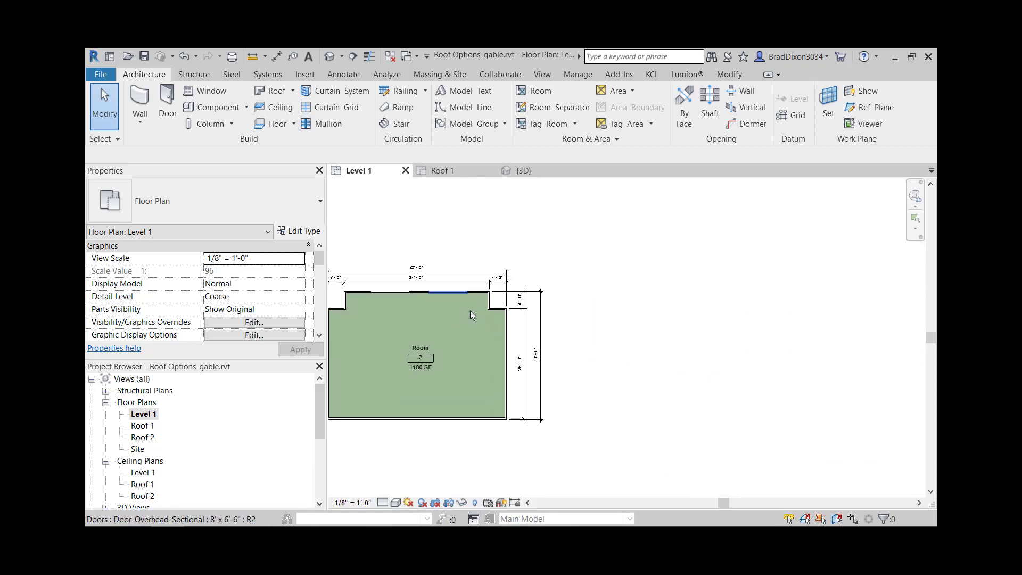
scroll(579, 366, down, 2)
middle_drag(851, 393, 532, 360)
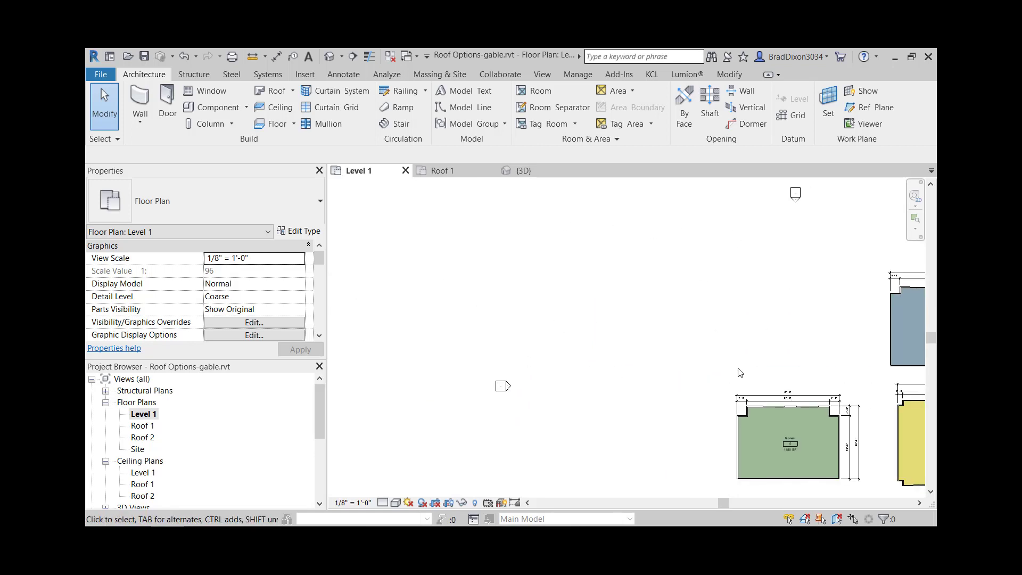
middle_drag(740, 373, 439, 352)
scroll(683, 272, up, 3)
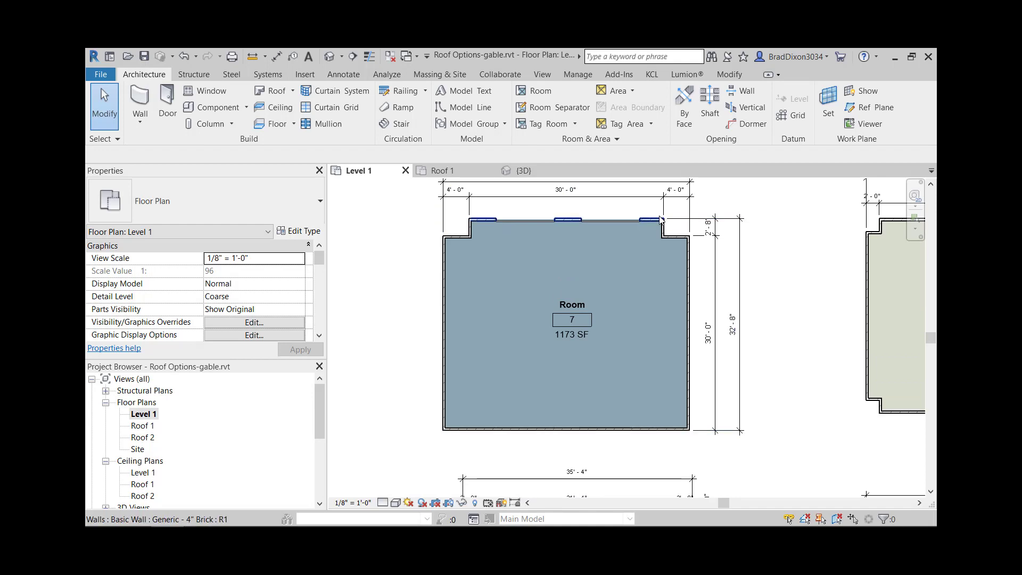
middle_drag(604, 222, 621, 262)
scroll(554, 267, down, 5)
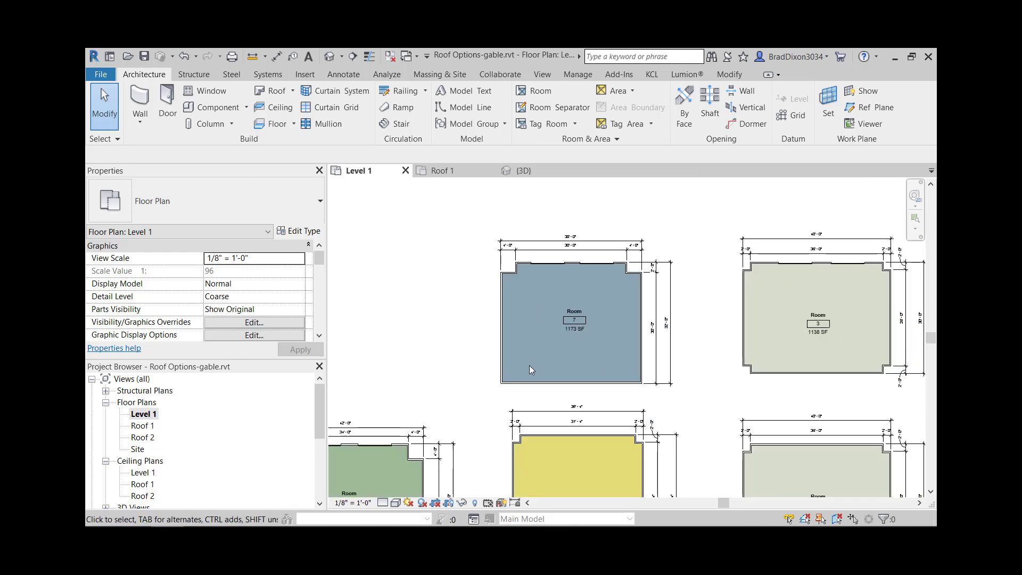
- Move the blue building with its room and dimensions to the open area above and left of the green building
drag(491, 399, 461, 269)
scroll(591, 301, down, 3)
scroll(458, 343, up, 3)
scroll(457, 343, up, 3)
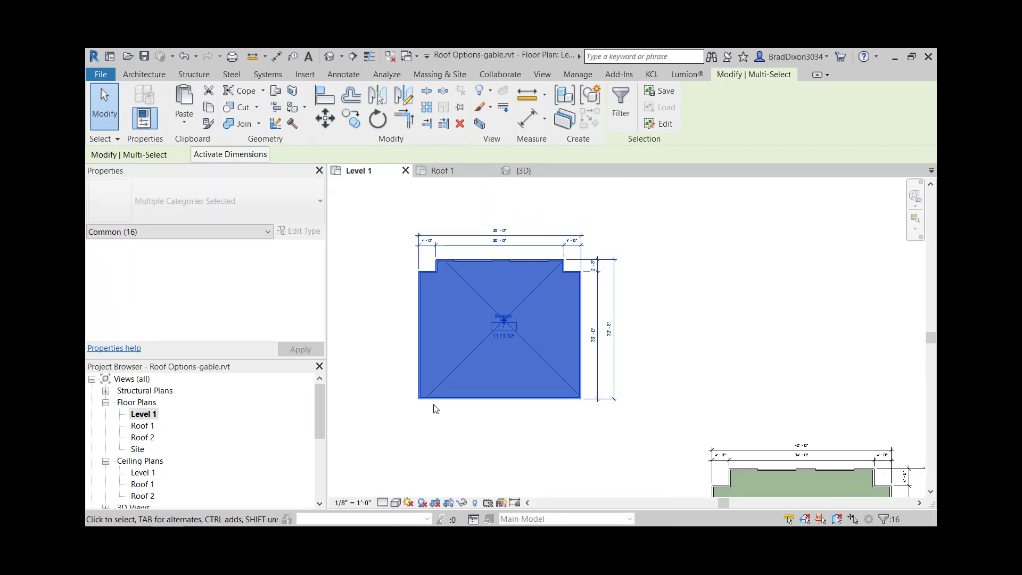
- Open the Roof 1 floor plan and start a footprint roof for the moved building with slope-defining edges turned on
click(143, 426)
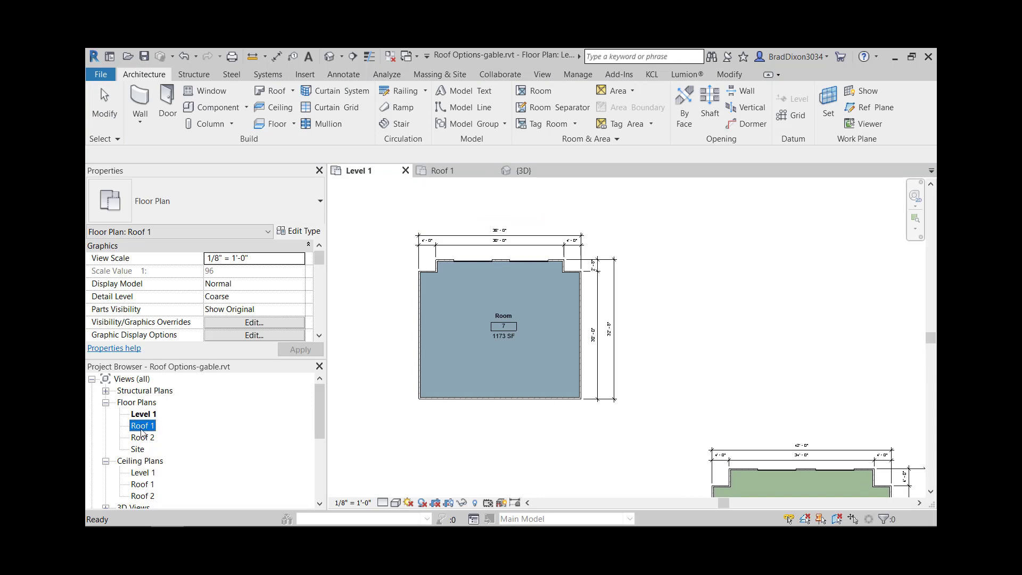
double_click(142, 426)
scroll(692, 396, down, 5)
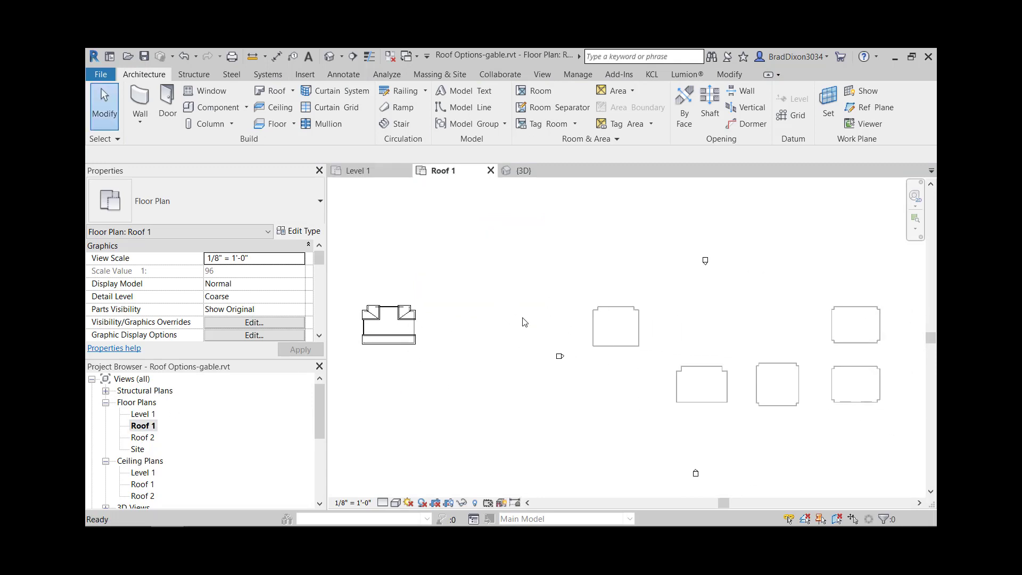
scroll(602, 326, up, 5)
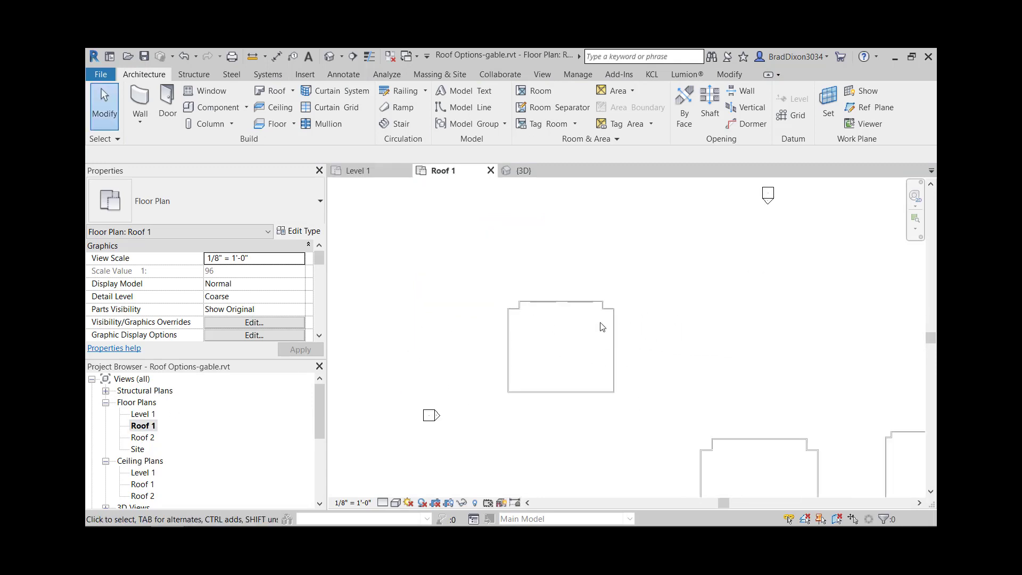
click(275, 91)
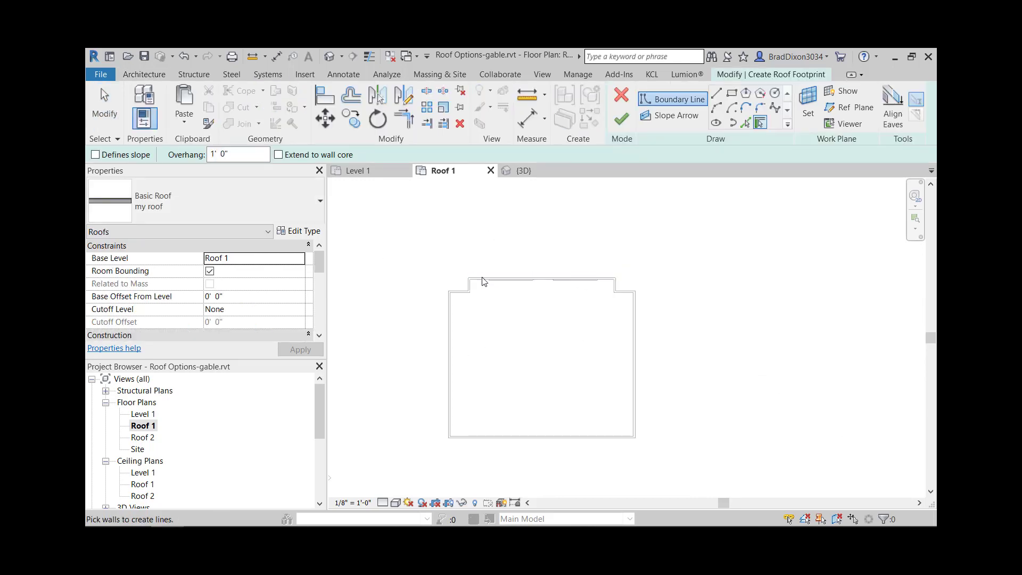
click(103, 157)
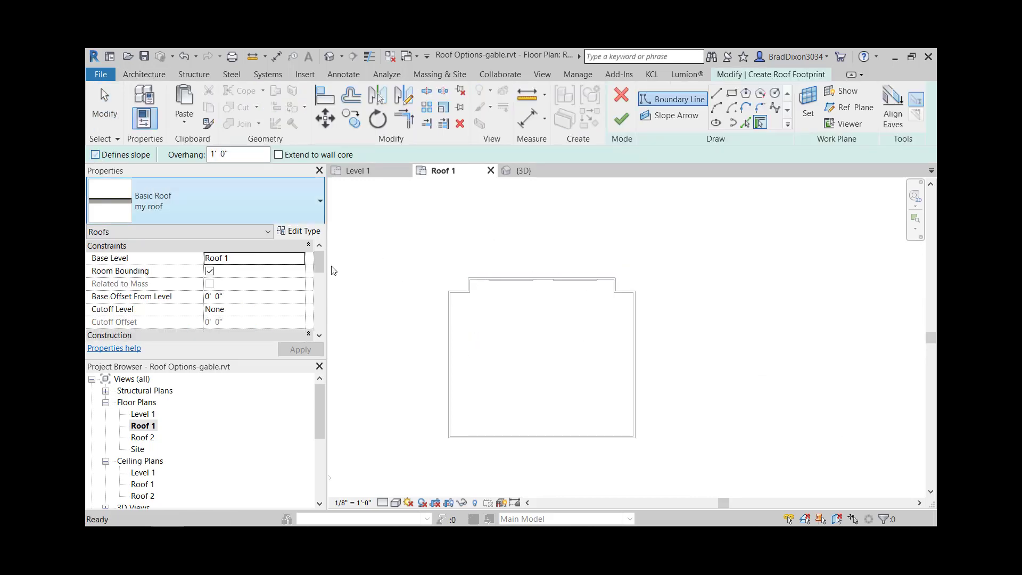
- Pick the two short return walls, the two shoulder walls and the long wall opposite the garage doors as slope-defining roof edges
click(468, 286)
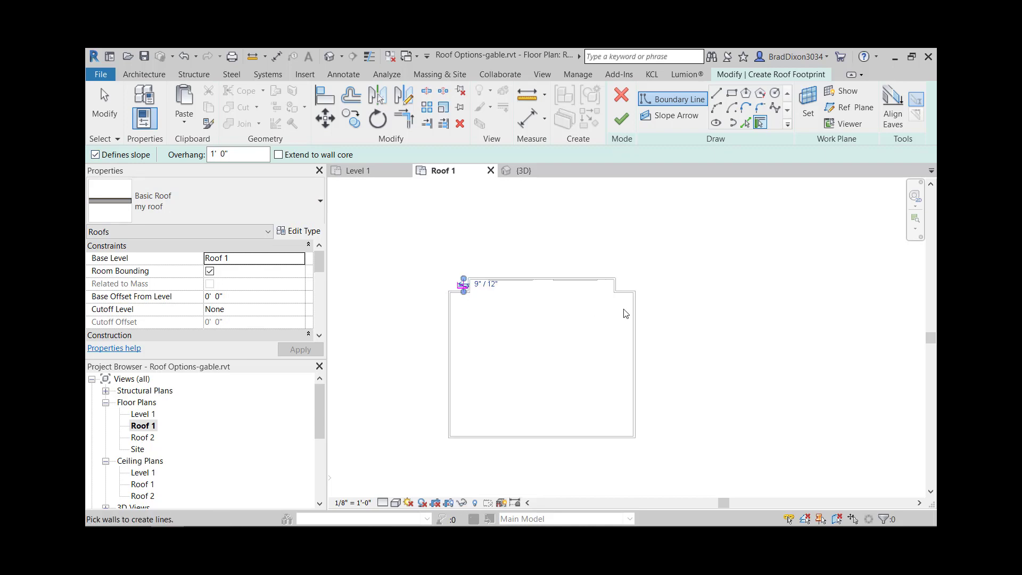
click(623, 288)
click(575, 445)
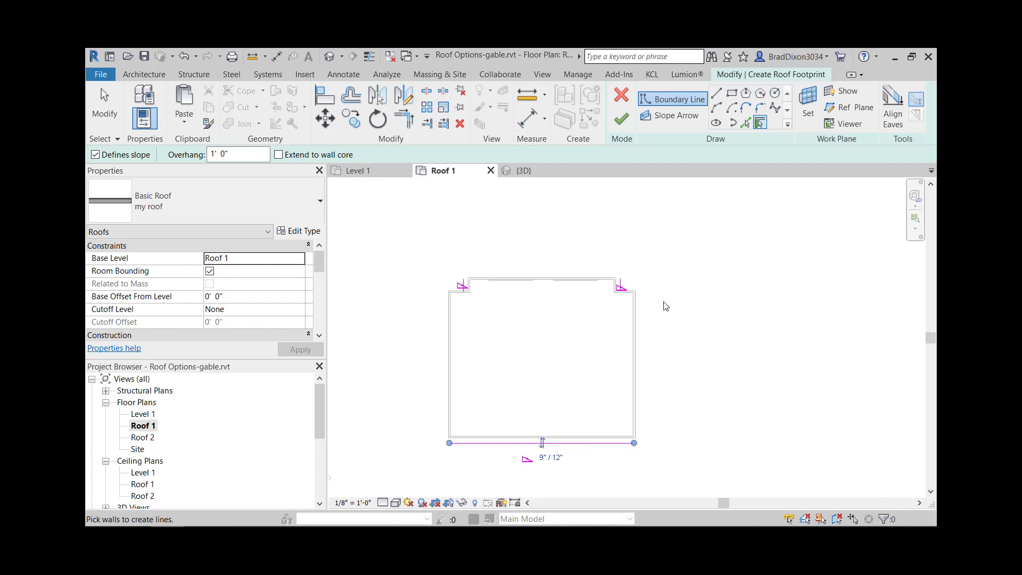
scroll(632, 273, up, 5)
click(620, 330)
scroll(582, 379, down, 3)
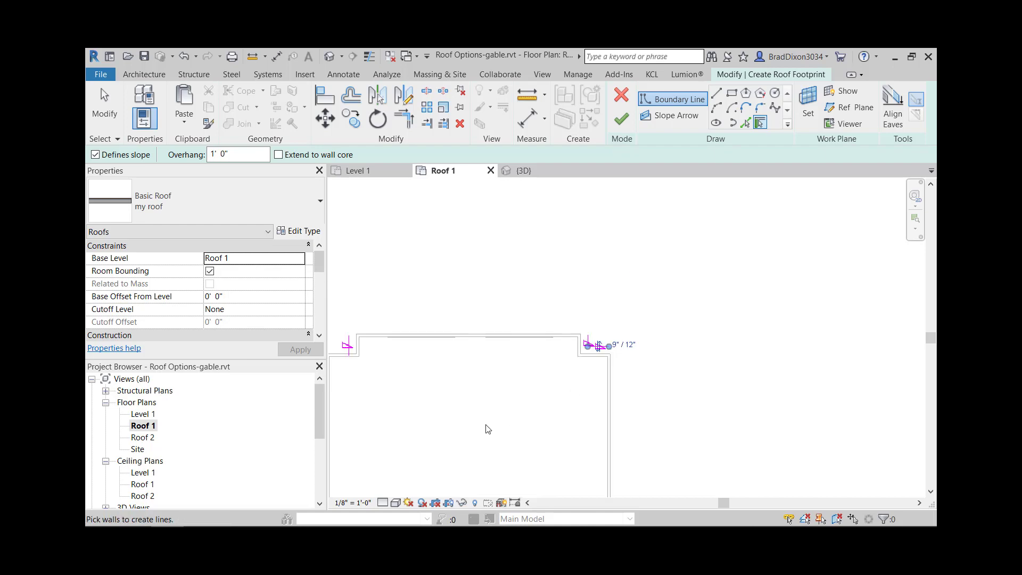
middle_drag(488, 429, 704, 399)
click(571, 318)
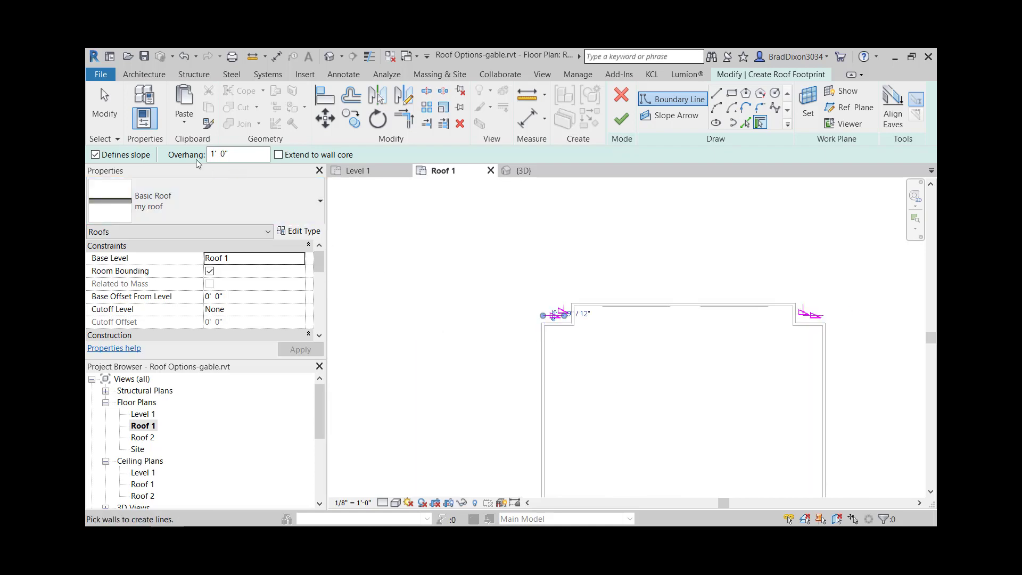
- Pick both side walls and the garage-door wall as roof edges that do not define slope, and finish the footprint
click(104, 107)
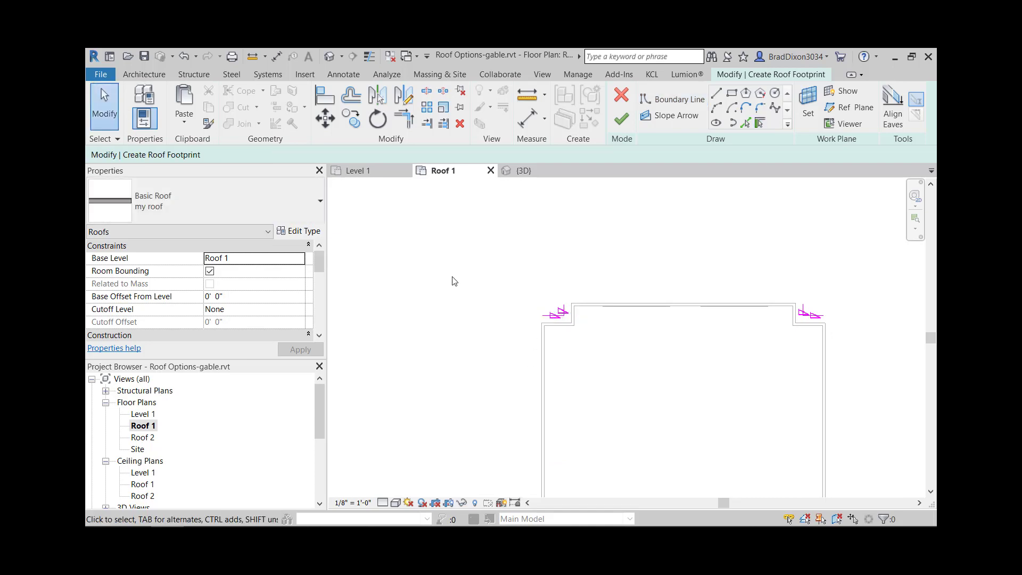
click(759, 123)
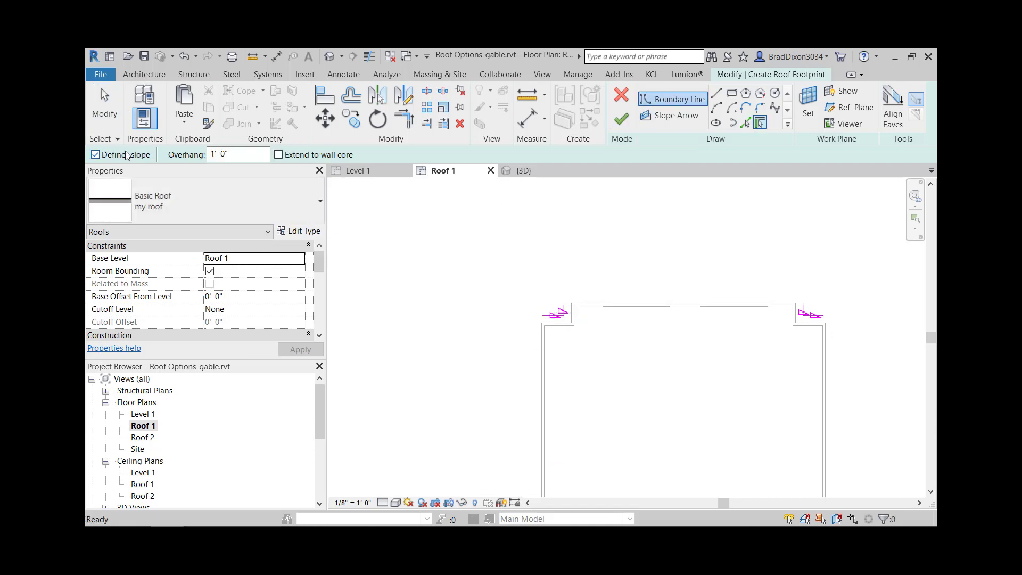
click(96, 154)
click(542, 384)
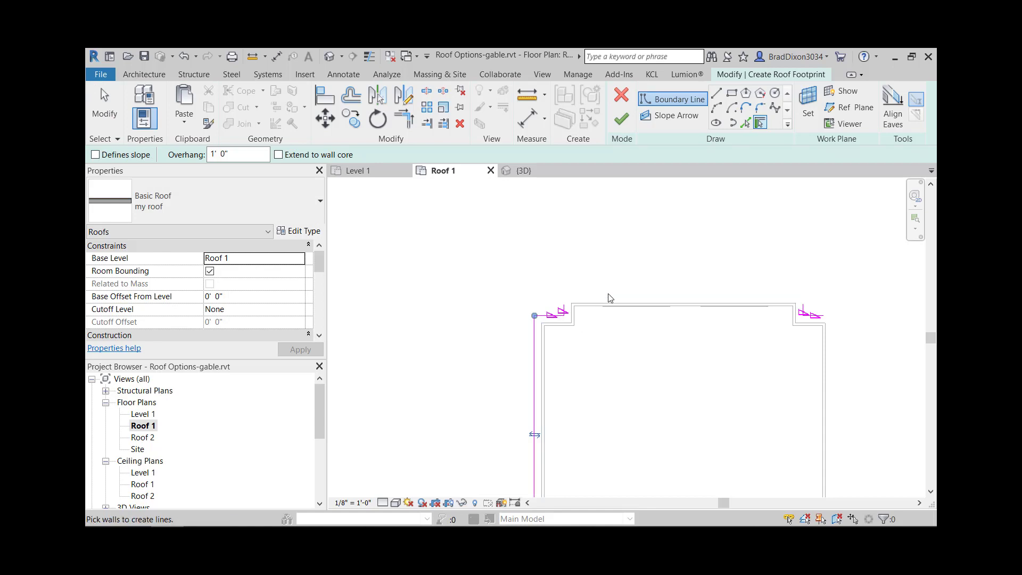
click(610, 304)
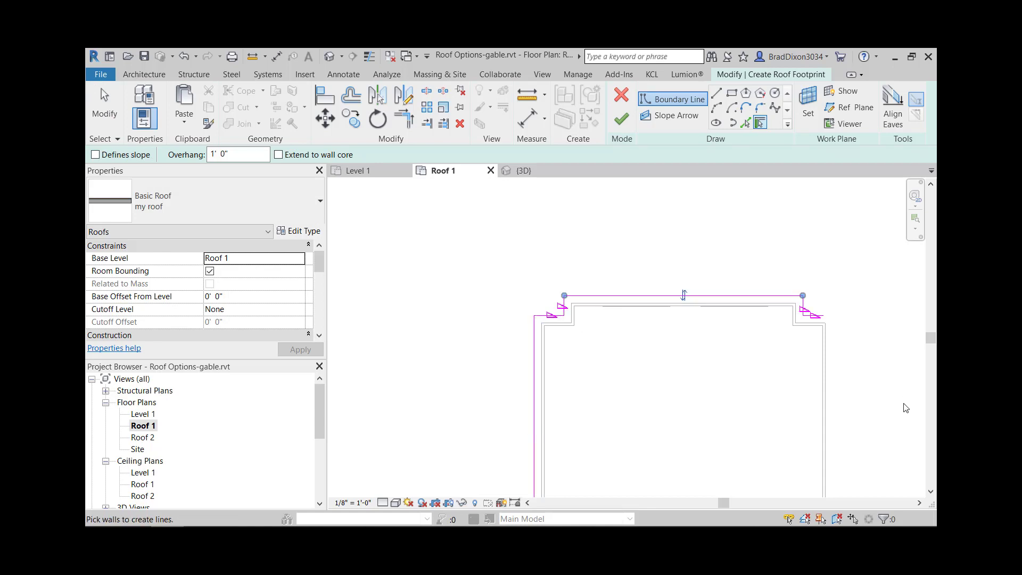
click(825, 400)
middle_drag(705, 454, 678, 307)
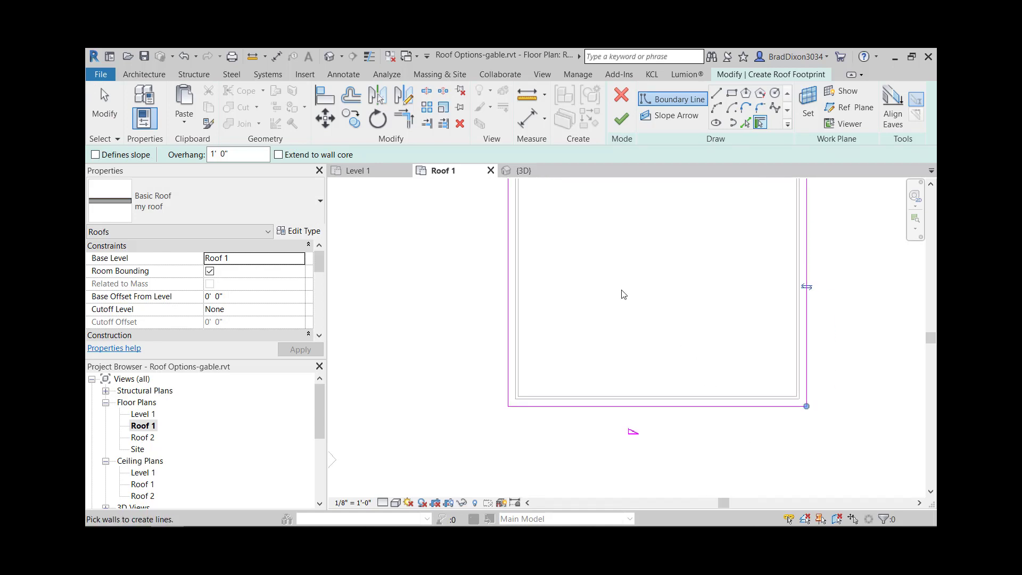
scroll(624, 295, down, 2)
click(105, 109)
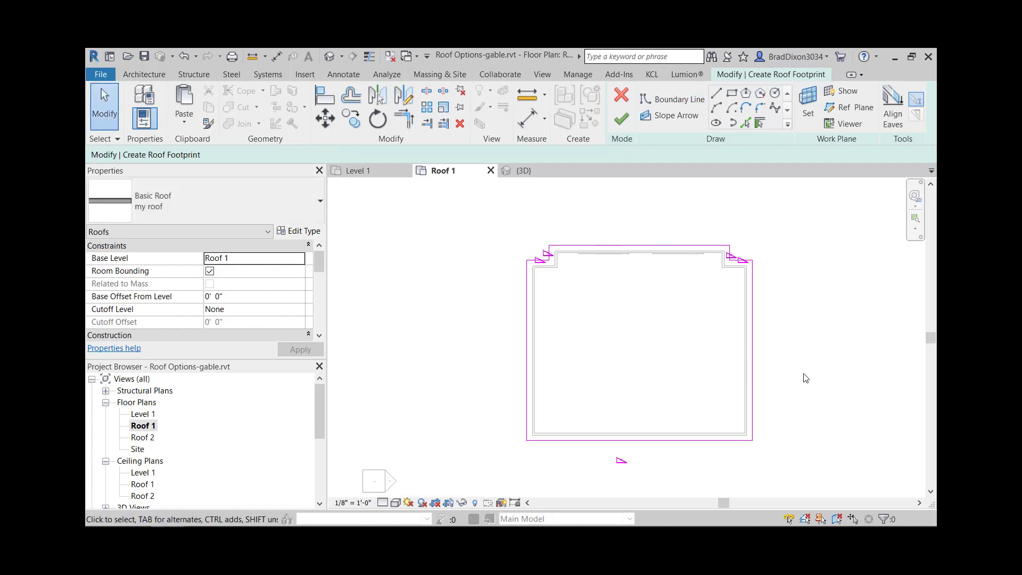
click(621, 120)
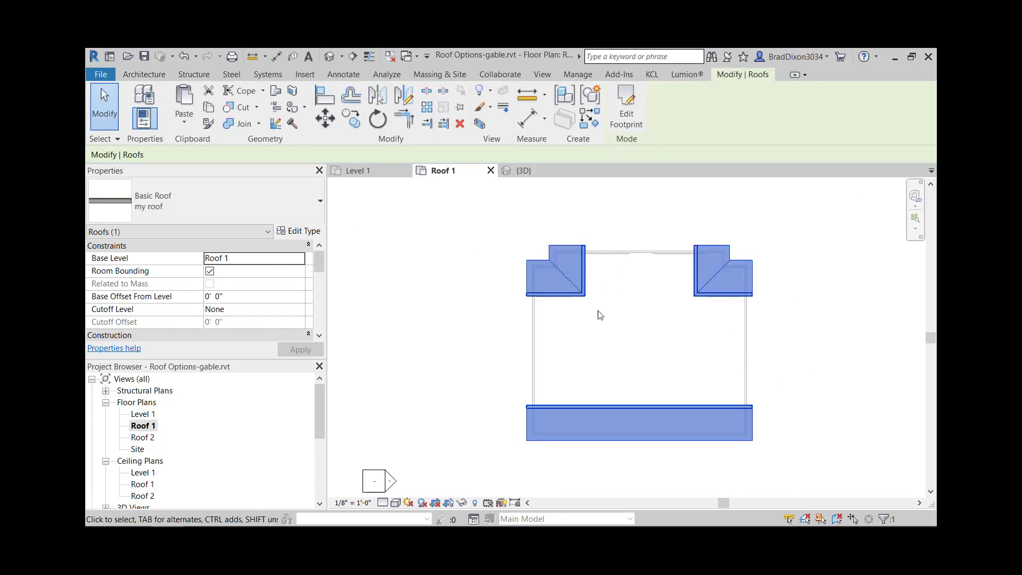
- Open the 3D view and examine the new roof's ridge and front gable on the moved building
click(329, 56)
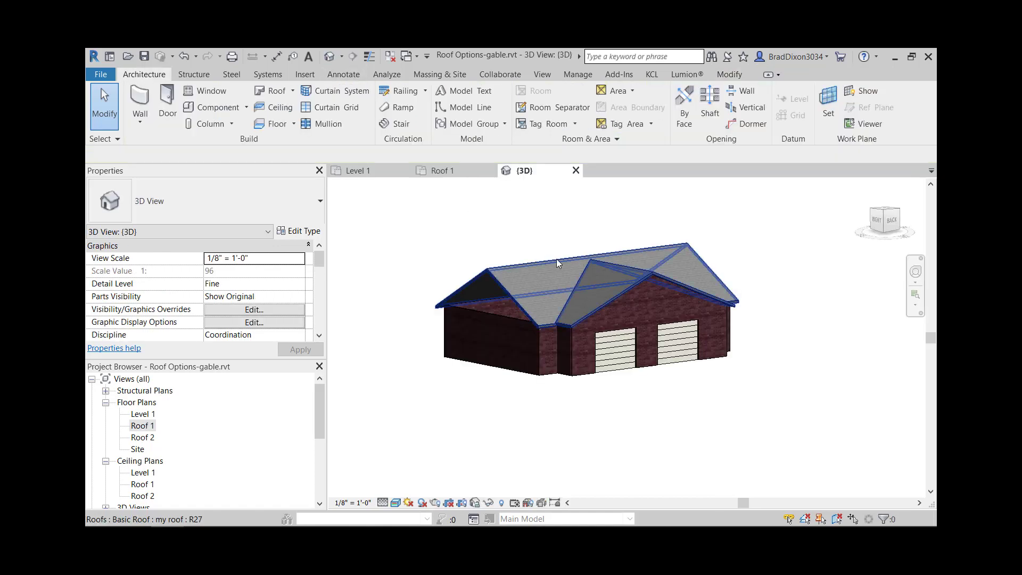
scroll(564, 413, down, 2)
scroll(777, 430, down, 3)
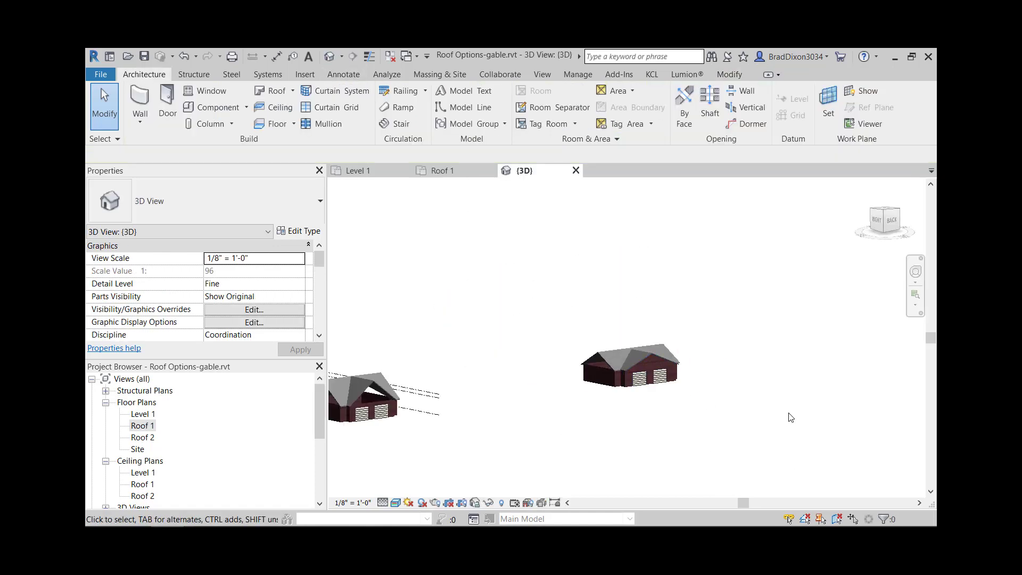
middle_drag(809, 418, 900, 366)
scroll(442, 312, up, 5)
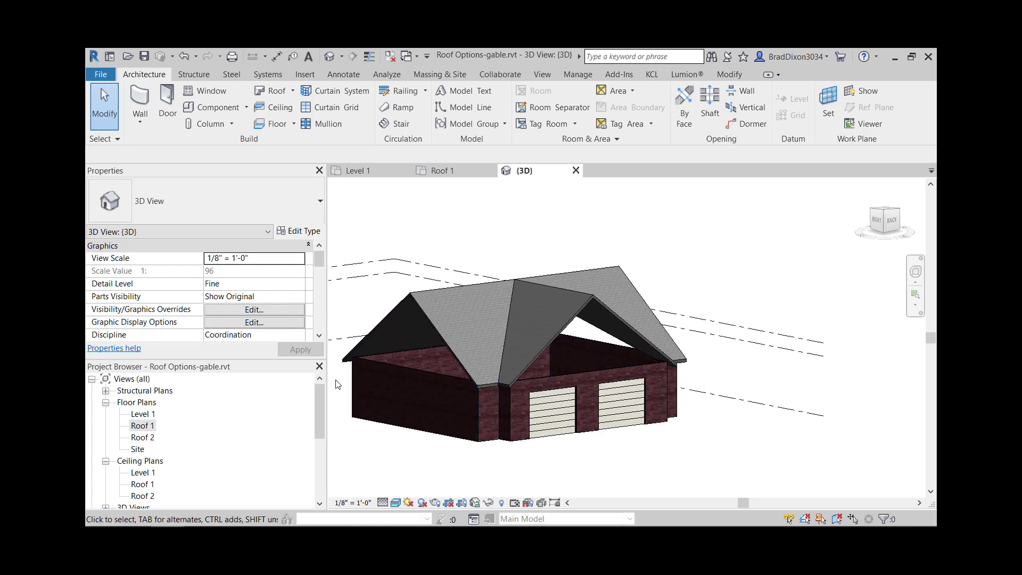
scroll(480, 305, up, 3)
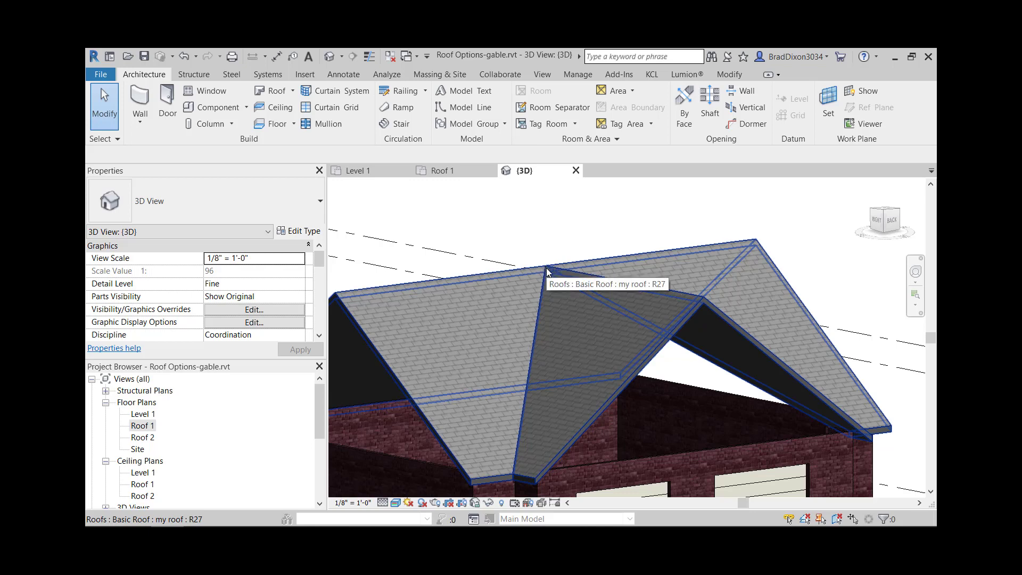
scroll(548, 270, down, 4)
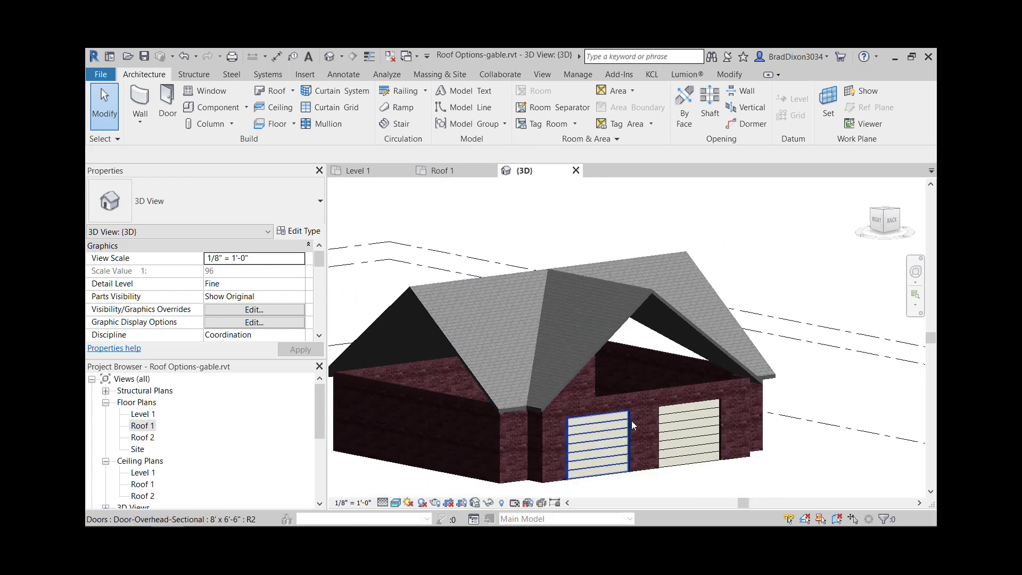
- Attach the tops of the garage-door wall and the adjacent long side wall to the new roof
click(635, 394)
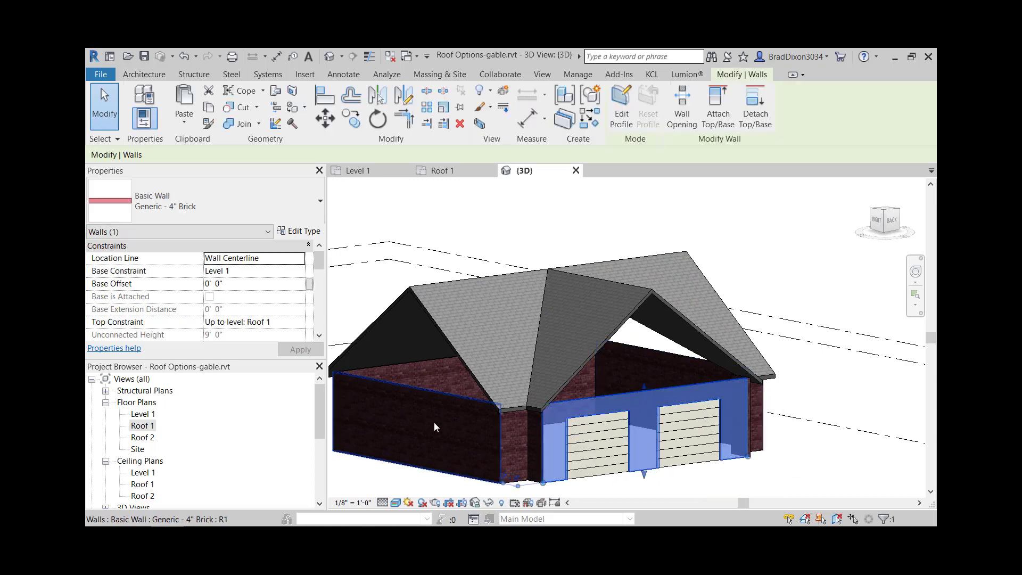
click(717, 111)
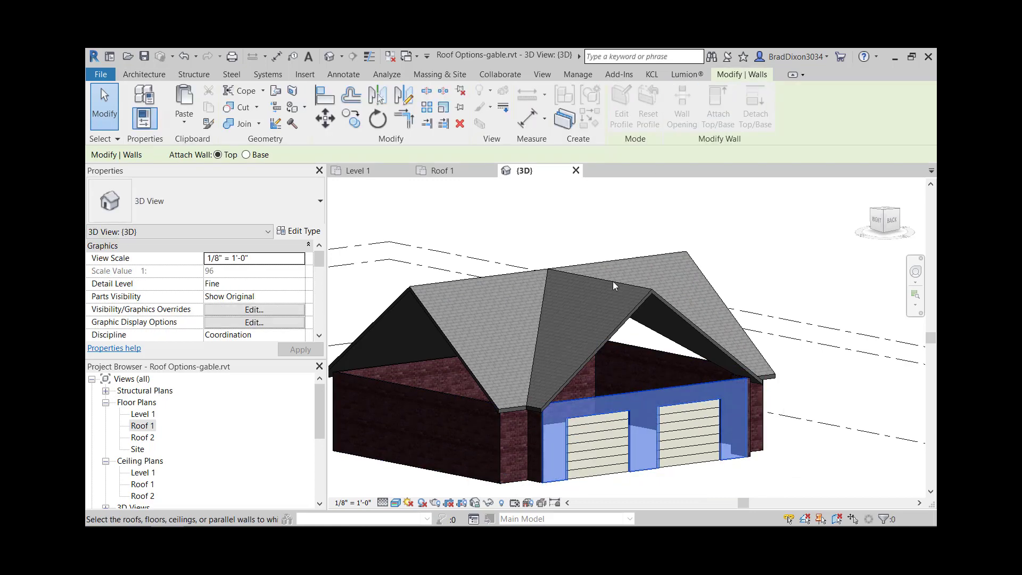
click(622, 319)
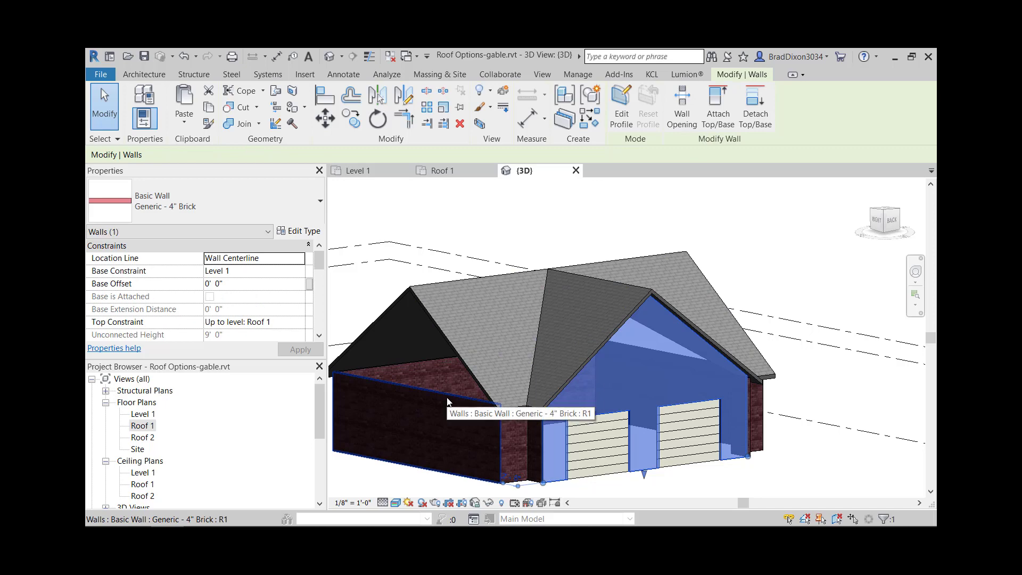
click(447, 409)
click(717, 115)
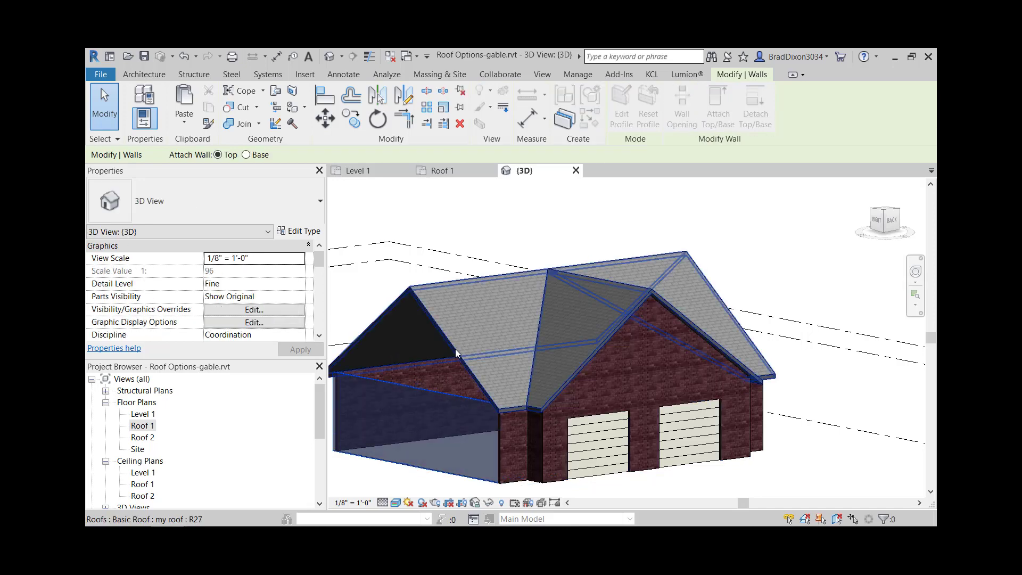
click(455, 350)
click(831, 412)
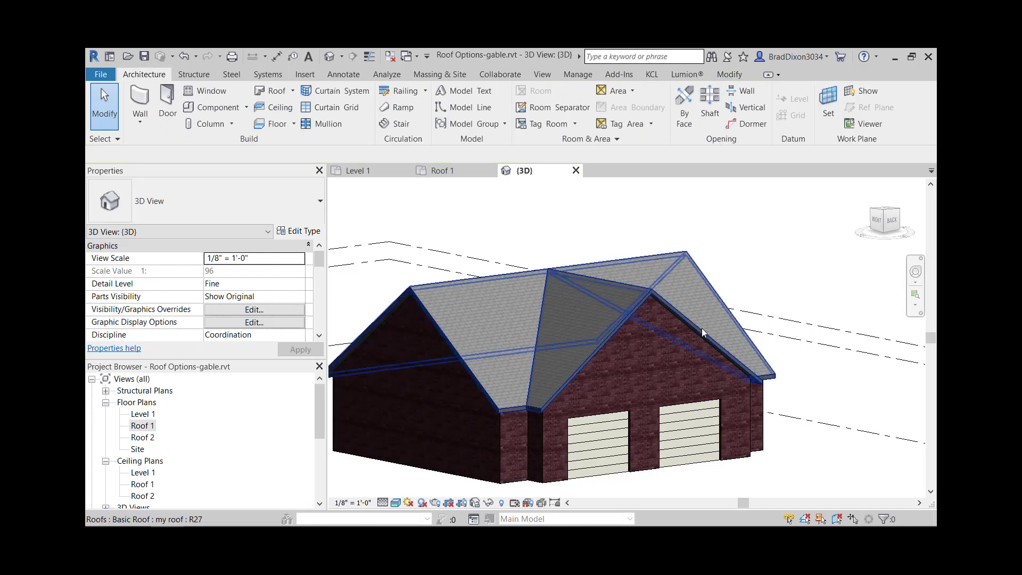
- Set the slope of the roof on the two-door garage to 5" / 12" and check its shape from outside
click(701, 329)
scroll(258, 289, down, 3)
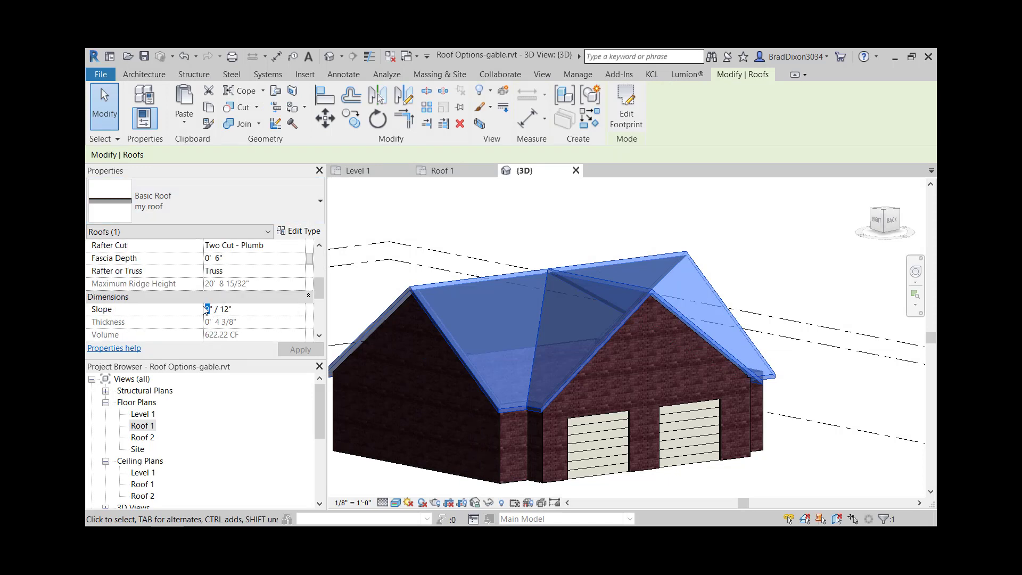
text(5)
click(726, 206)
middle_drag(695, 435, 745, 346)
shift+middle_drag(634, 450, 671, 471)
scroll(419, 369, down, 2)
middle_drag(519, 374, 564, 371)
middle_drag(673, 389, 591, 389)
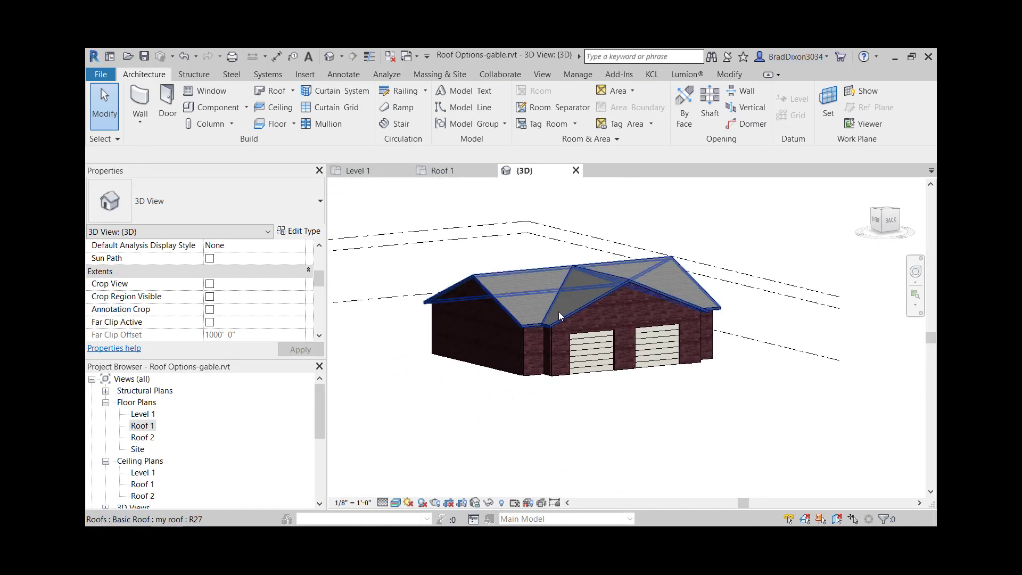
- Open the Level 1 floor plan and look over the shapes and dimensions of the remaining garage footprints
double_click(139, 426)
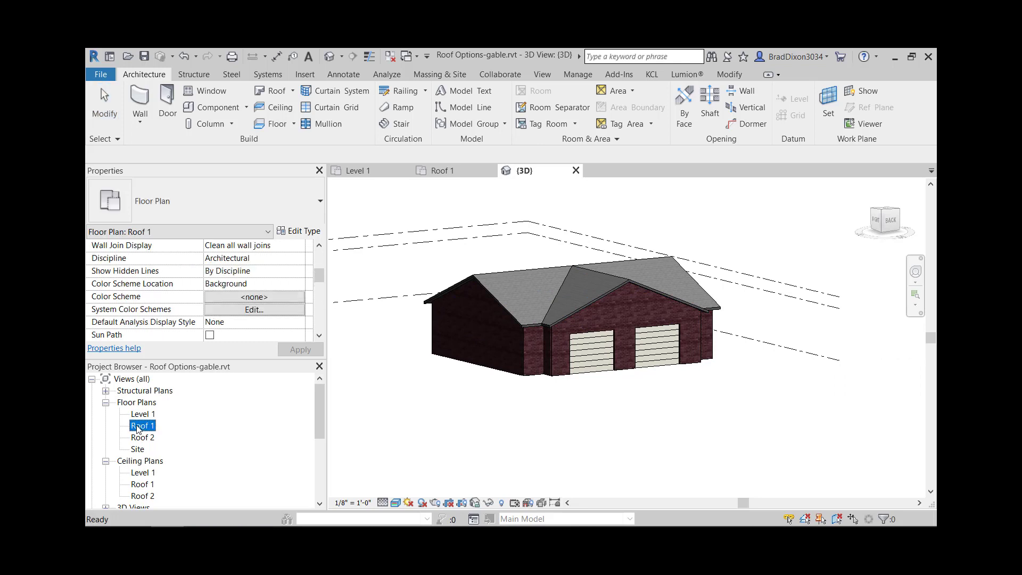
double_click(142, 415)
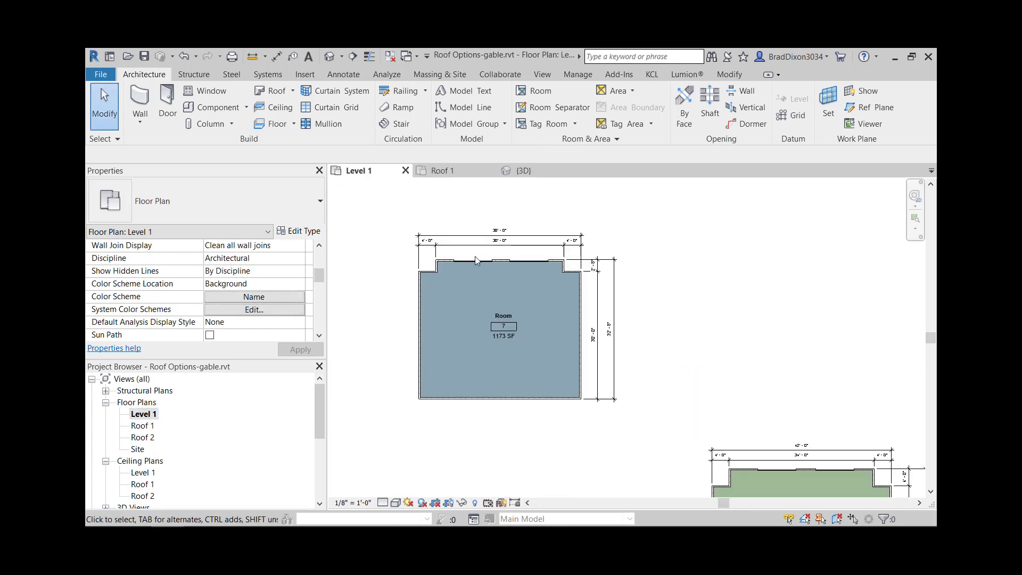
scroll(772, 384, down, 2)
middle_drag(773, 384, 610, 224)
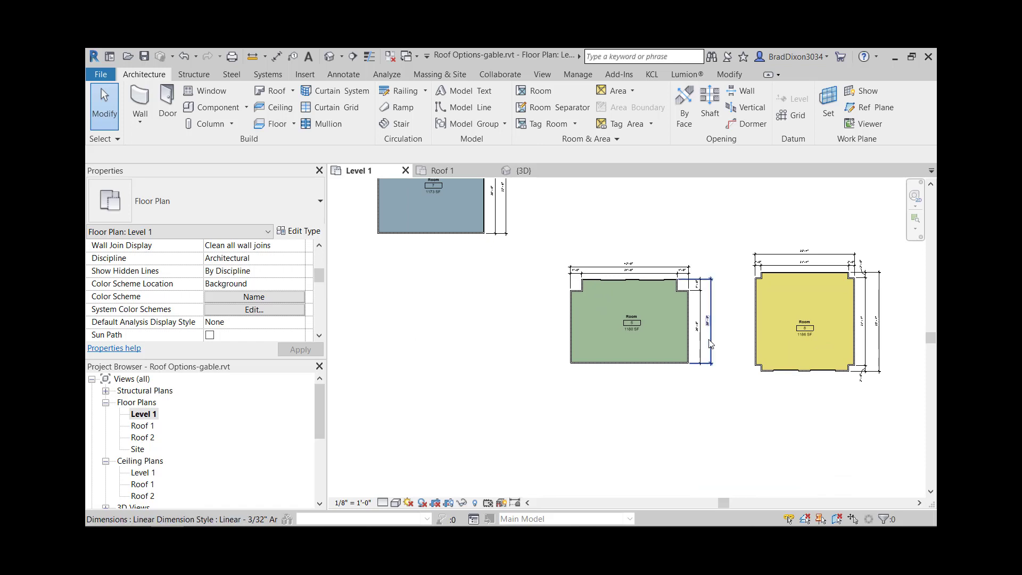
scroll(704, 337, down, 2)
middle_drag(793, 365, 729, 371)
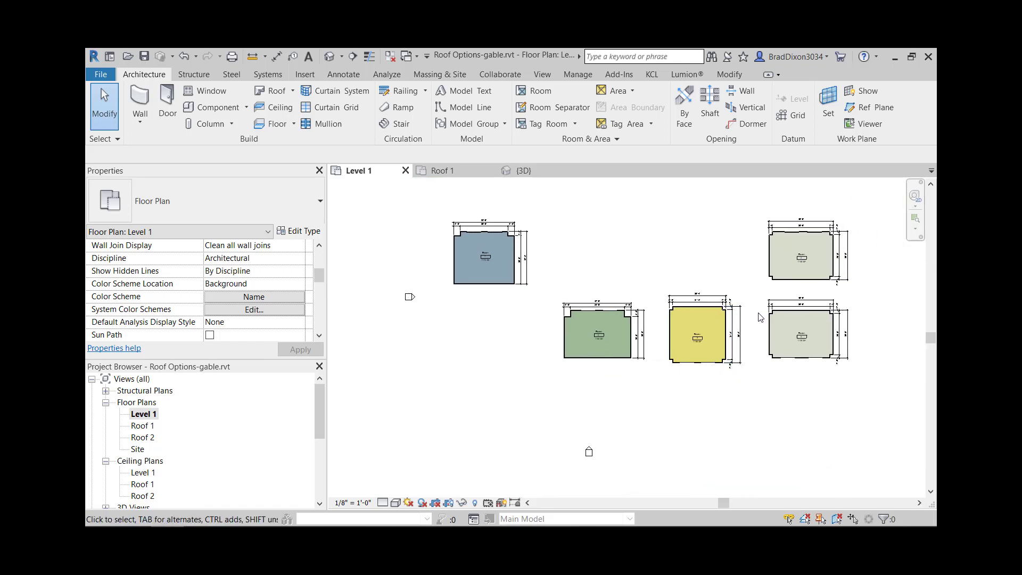
scroll(726, 317, up, 3)
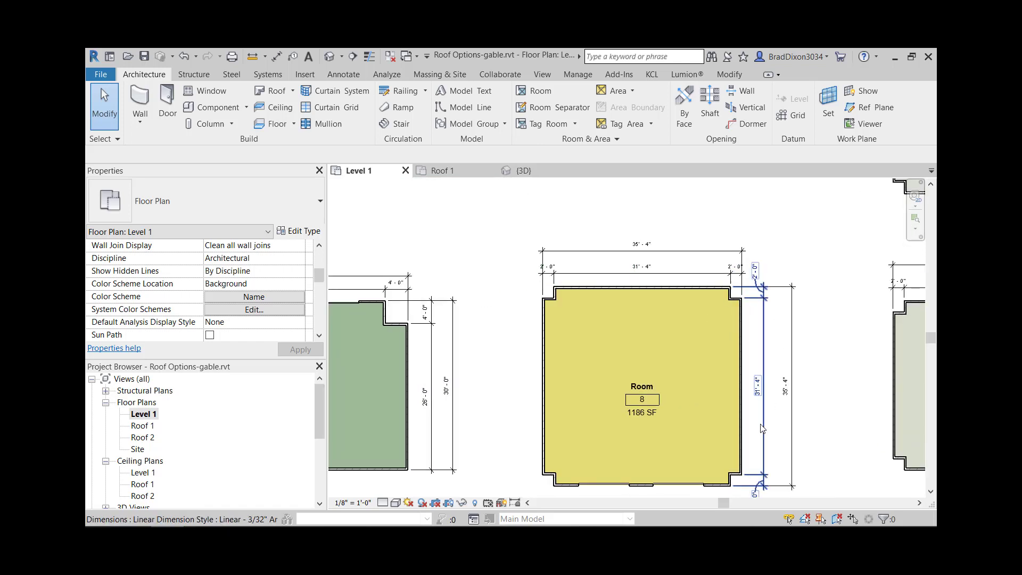
scroll(665, 318, down, 2)
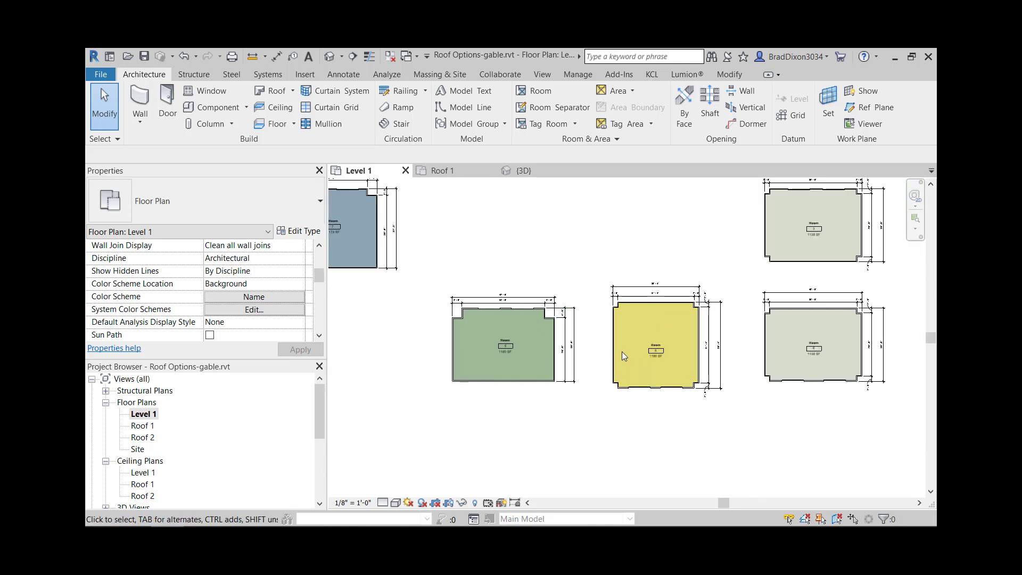
middle_drag(744, 291, 663, 365)
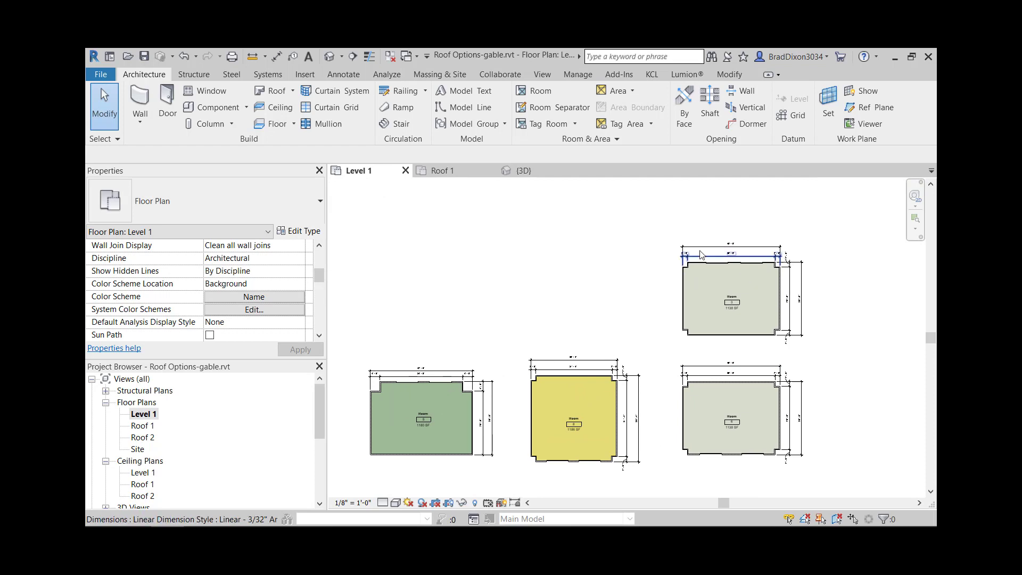
- Move the Room 3 building, together with its dimensions, horizontally to the open area beyond the room legend
scroll(732, 315, up, 2)
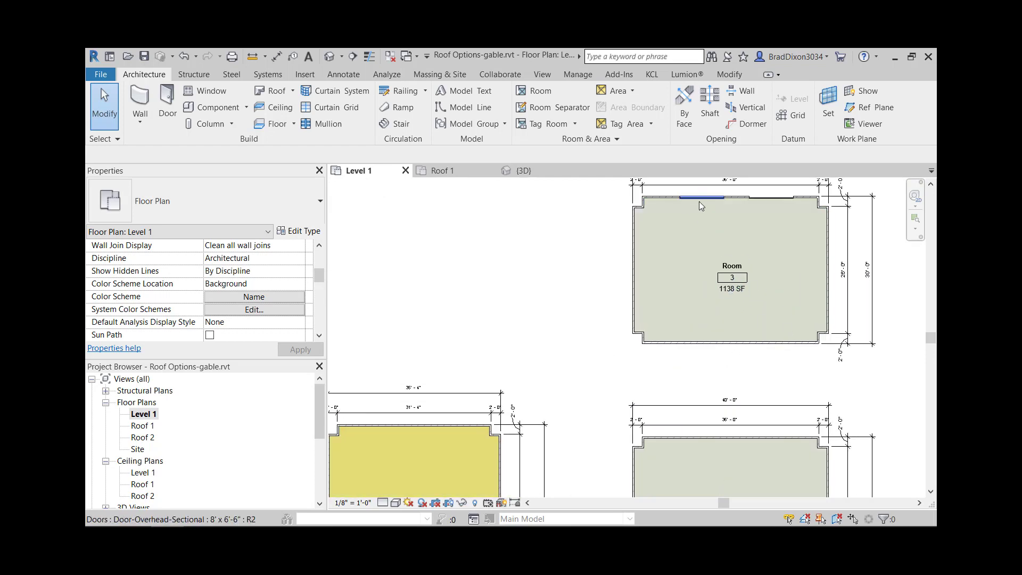
middle_drag(700, 205, 636, 278)
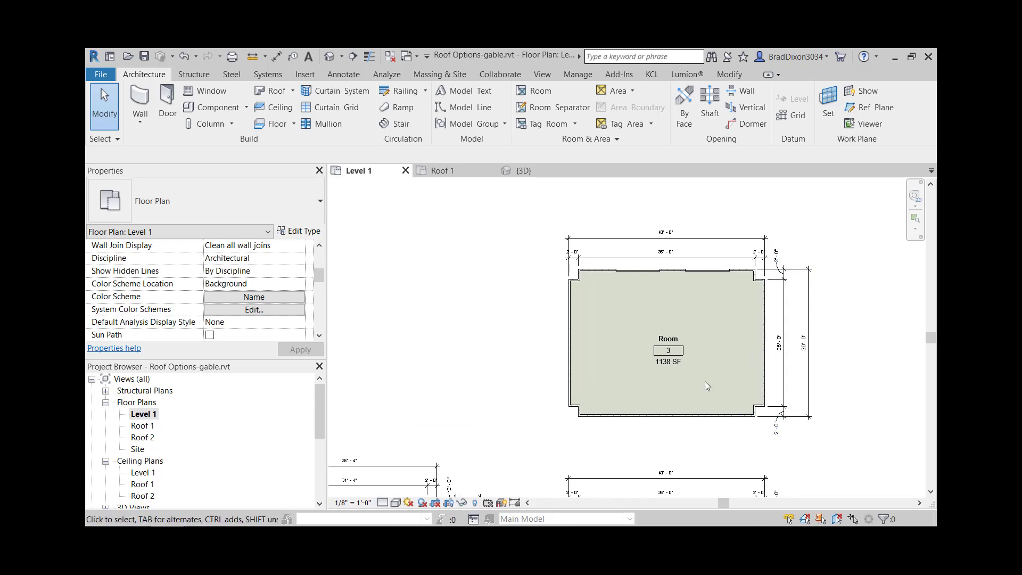
scroll(707, 386, up, 1)
scroll(585, 363, down, 3)
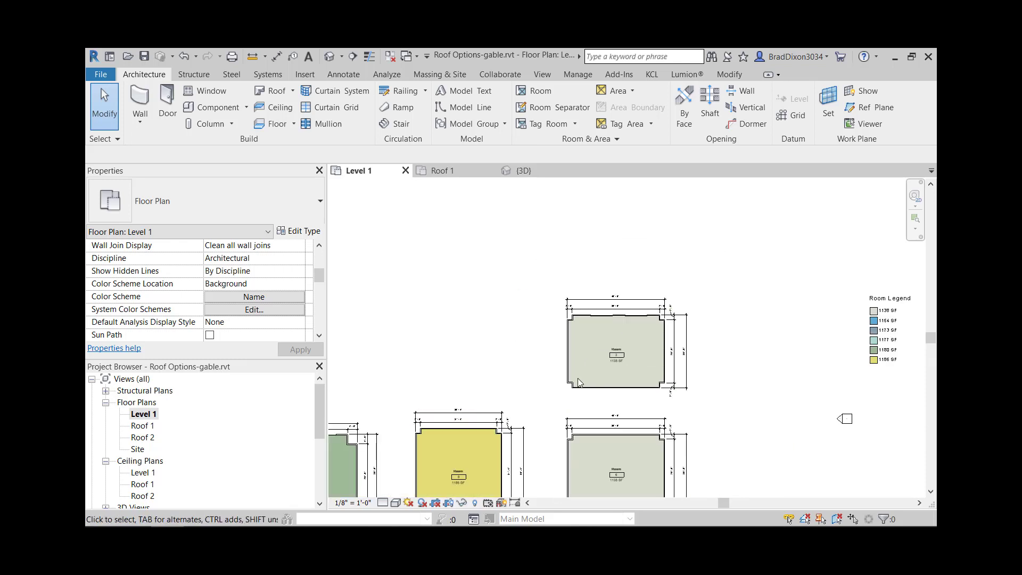
drag(549, 400, 727, 258)
scroll(708, 275, down, 2)
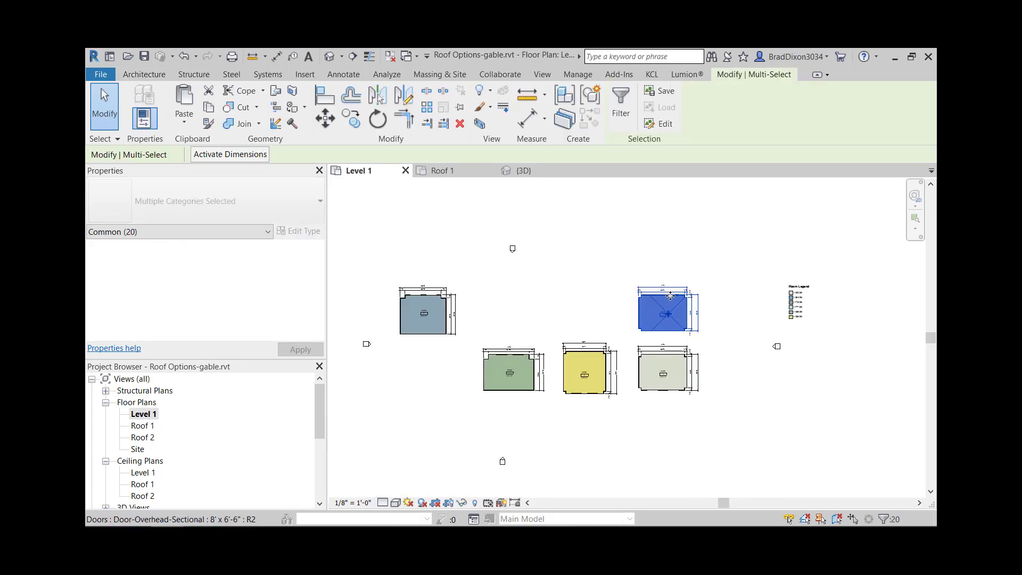
drag(672, 232, 674, 214)
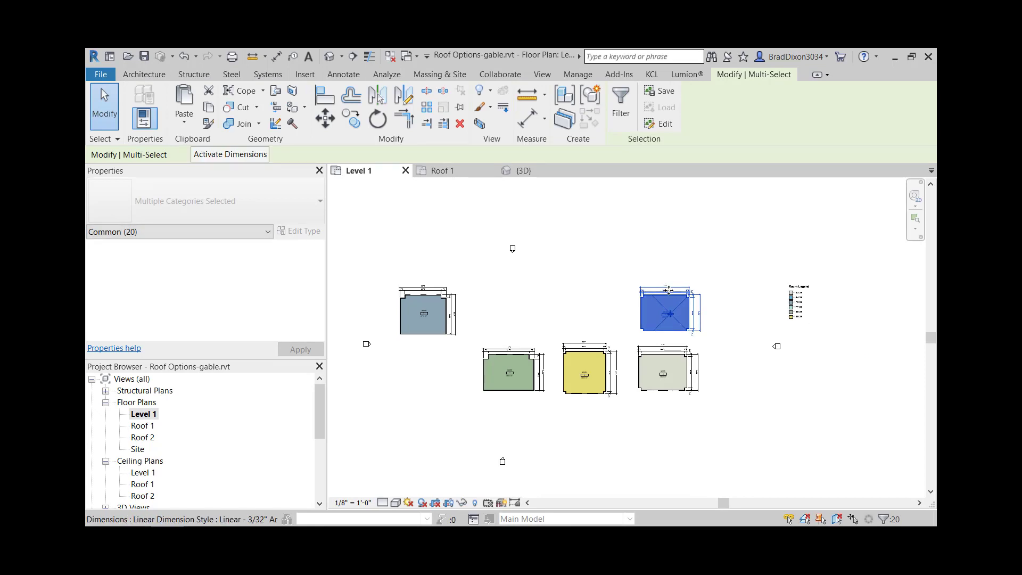
drag(668, 326, 888, 325)
click(871, 381)
middle_drag(868, 376, 779, 373)
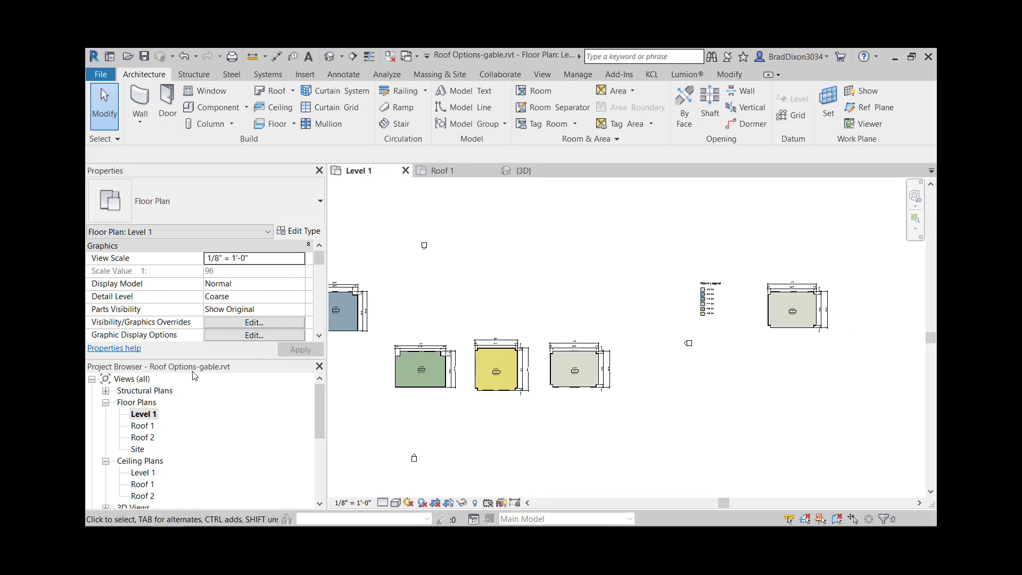
- In the Roof 1 plan, start a footprint roof on the moved building from the garage-door wall and the opposite wall, without defining slope
double_click(143, 426)
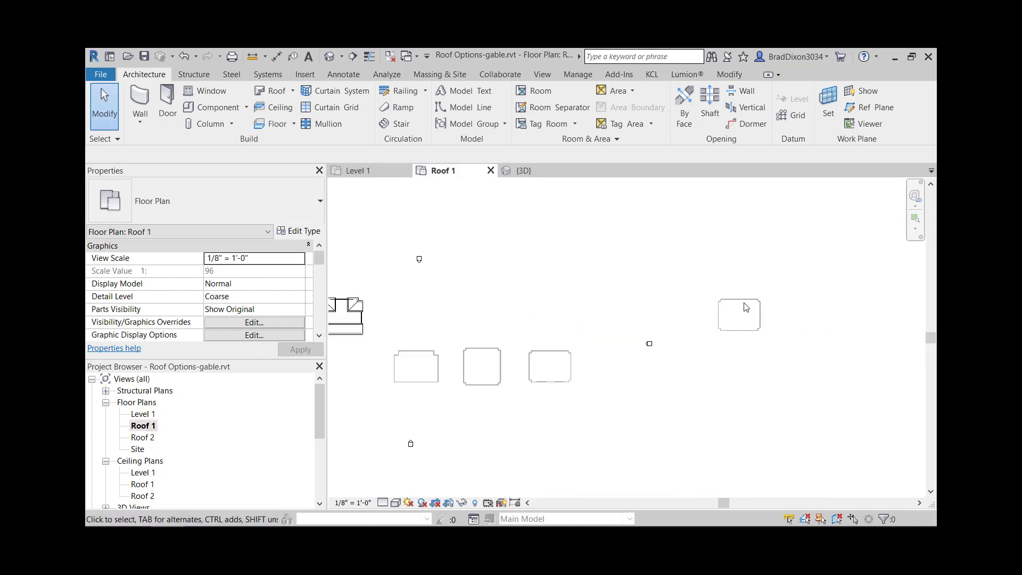
scroll(777, 321, up, 2)
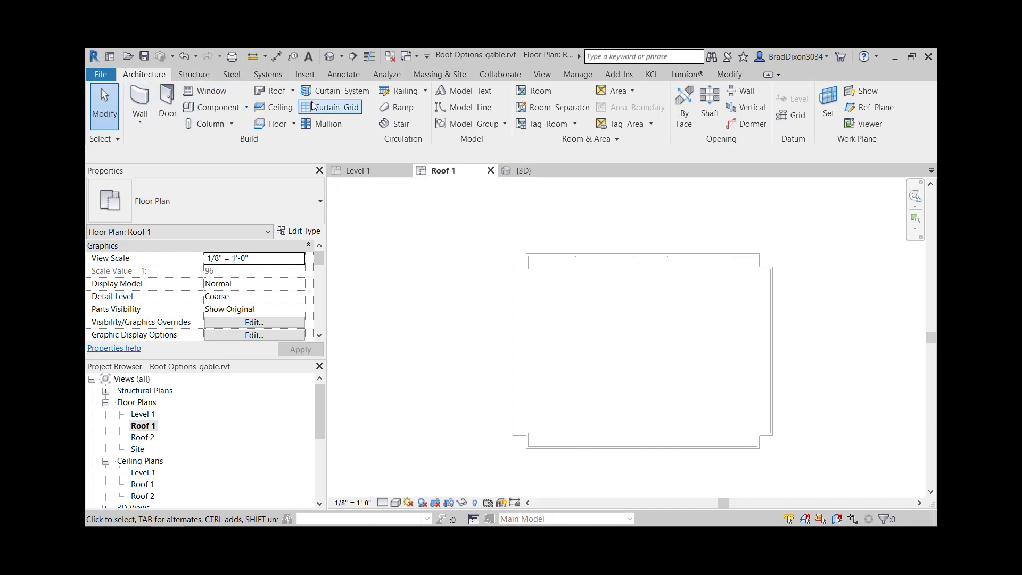
click(273, 90)
click(635, 254)
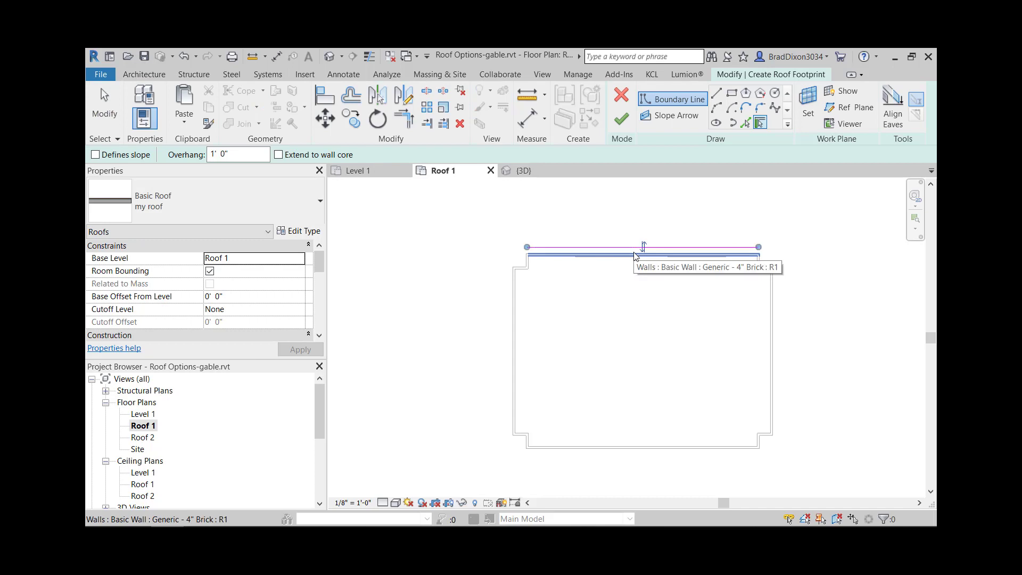
click(653, 449)
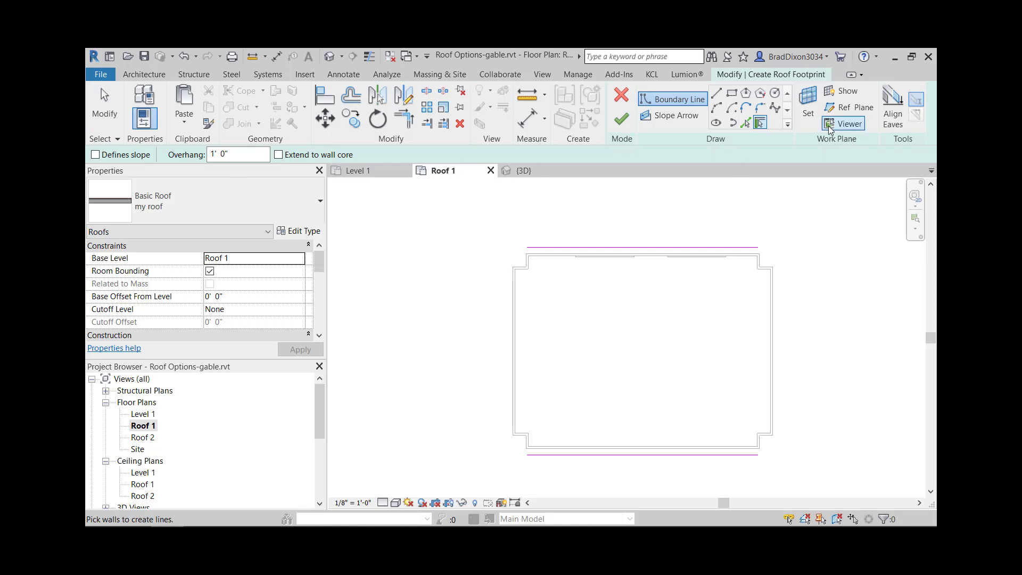
- Pick the right side wall and the short notch walls at both of its corners as roof edges that do not define slope
click(766, 263)
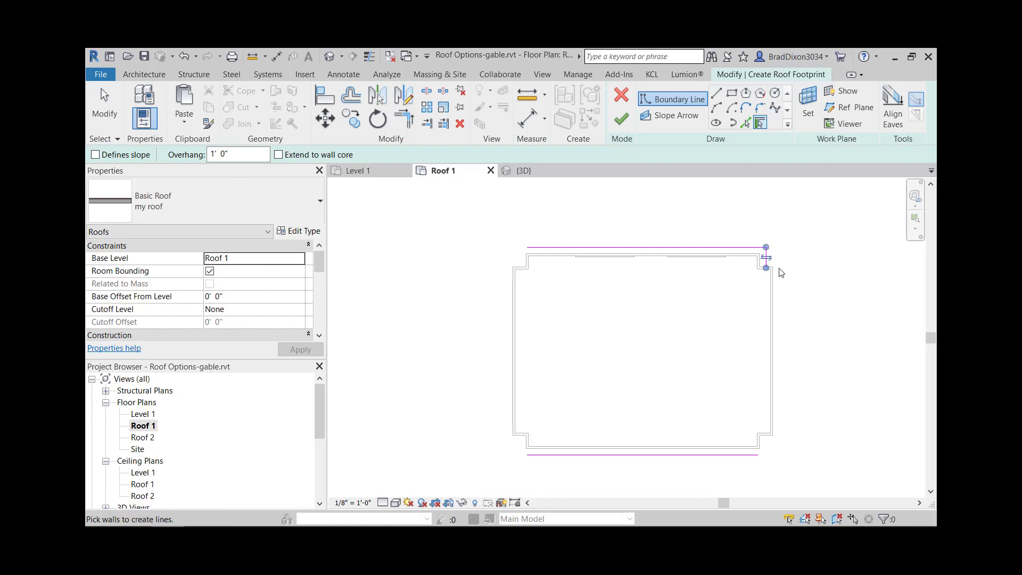
scroll(766, 269, up, 4)
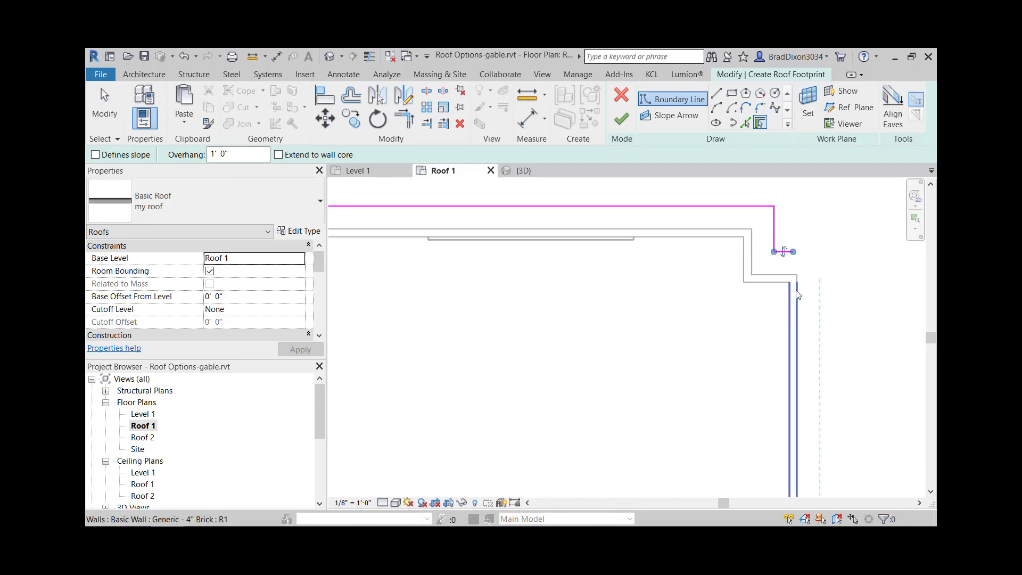
click(790, 341)
scroll(778, 352, down, 4)
middle_drag(735, 402, 721, 194)
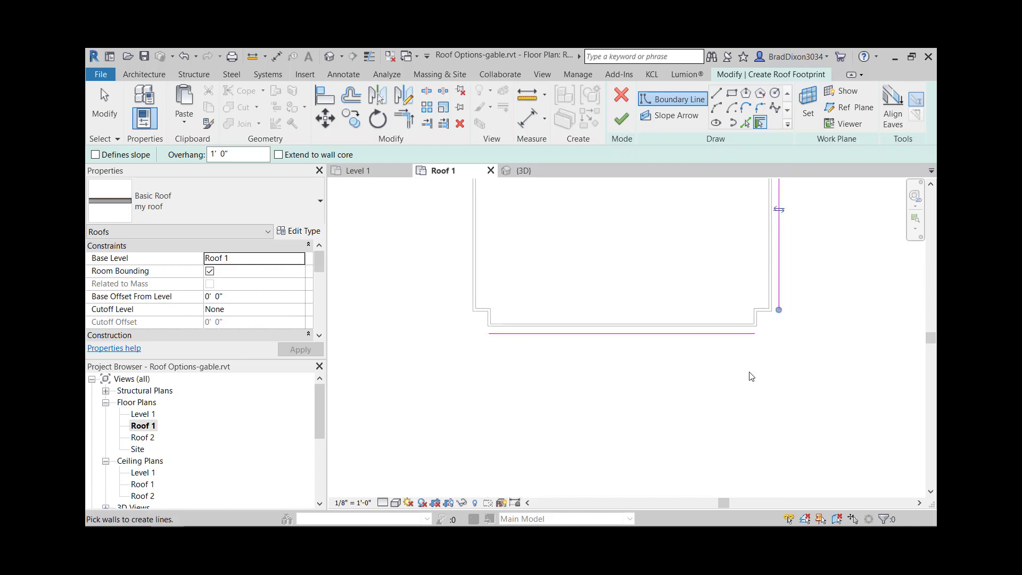
click(763, 311)
scroll(761, 322, up, 3)
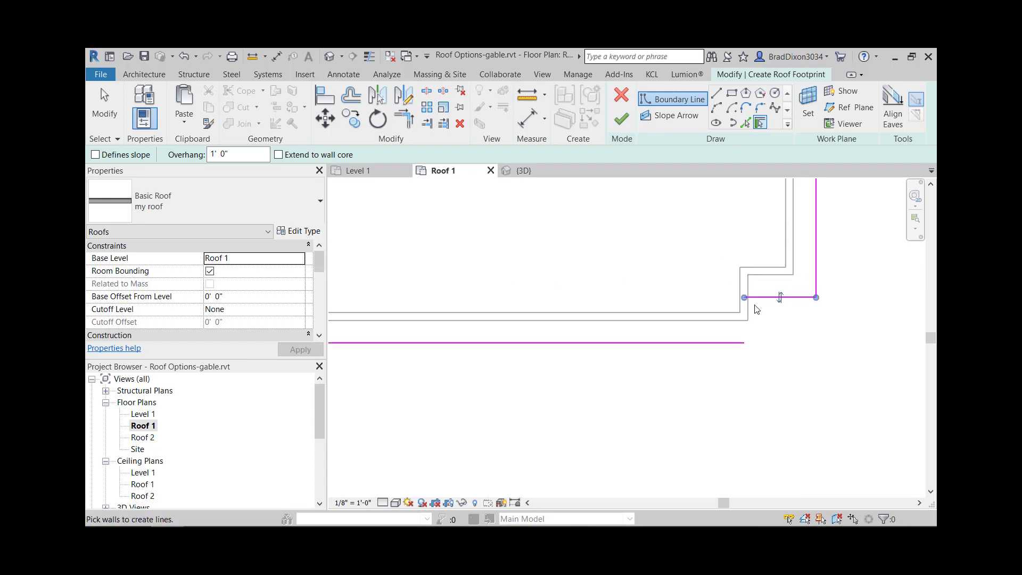
click(748, 308)
- Pick the left side wall and its corner notch walls as non-slope edges to close the roof boundary, and stop picking walls
scroll(612, 347, down, 4)
middle_drag(576, 360, 837, 366)
scroll(703, 330, up, 4)
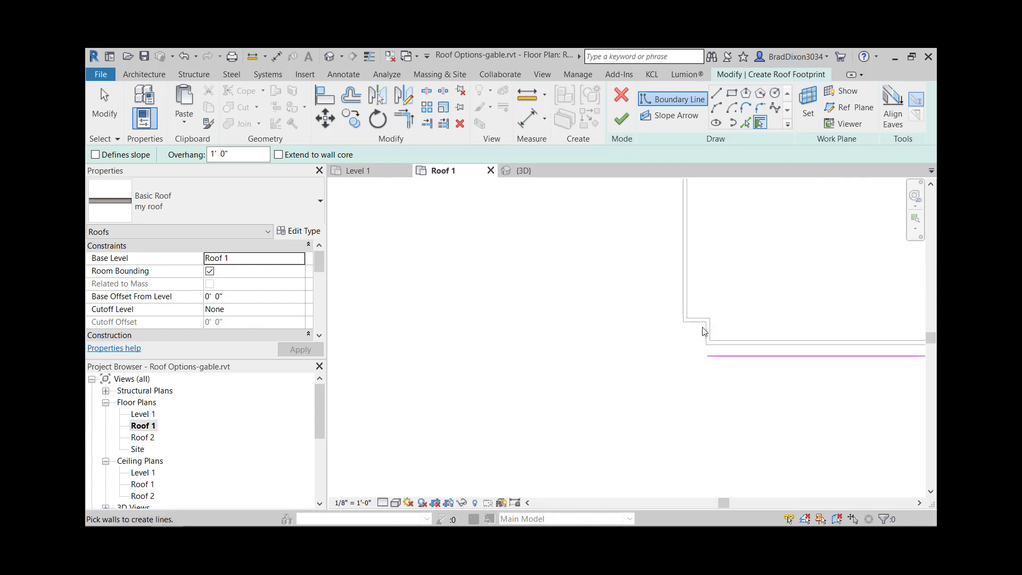
click(710, 330)
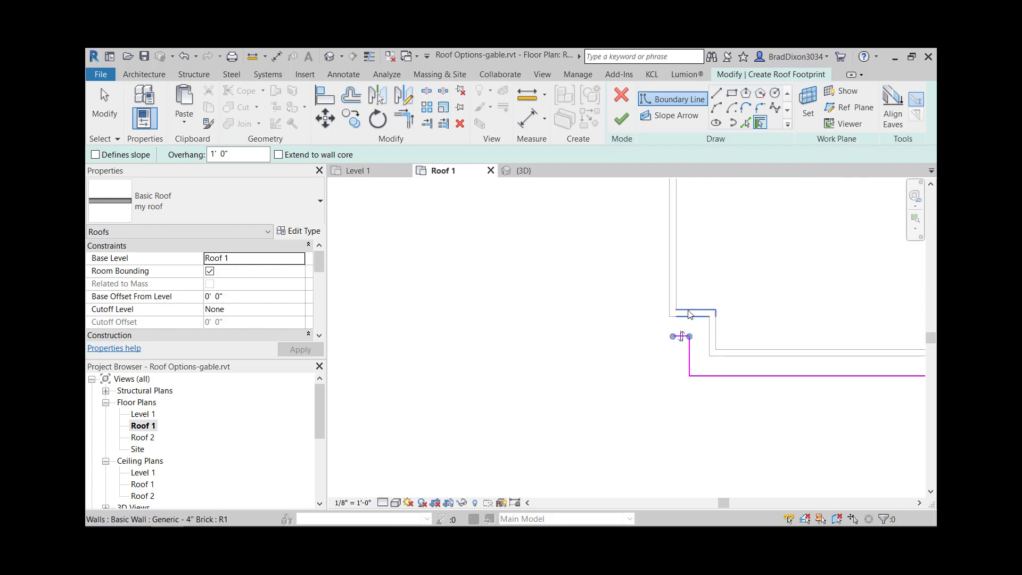
click(669, 305)
scroll(695, 294, down, 3)
middle_drag(700, 205, 661, 488)
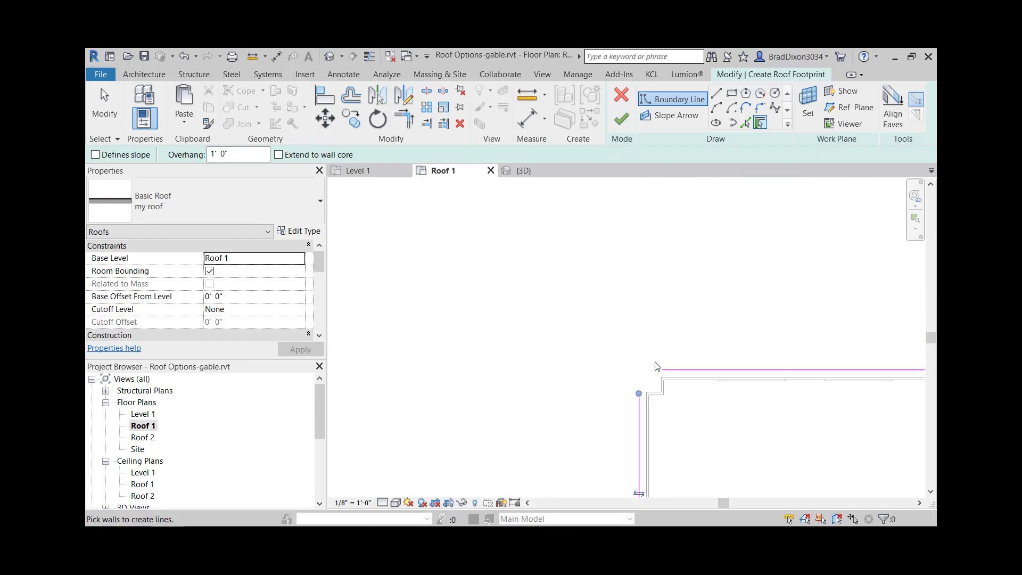
scroll(663, 394, up, 2)
click(644, 400)
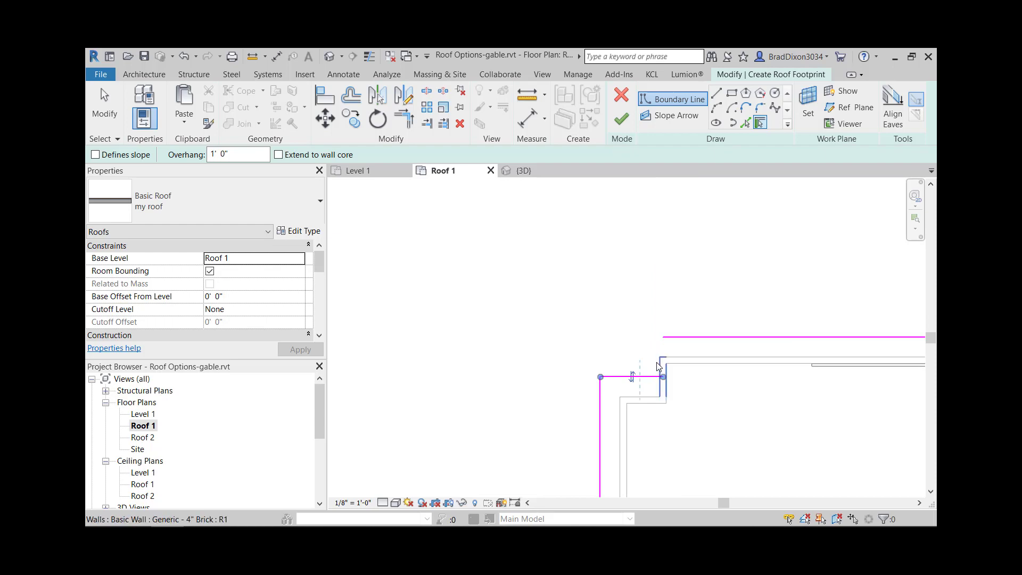
click(657, 363)
scroll(663, 345, down, 2)
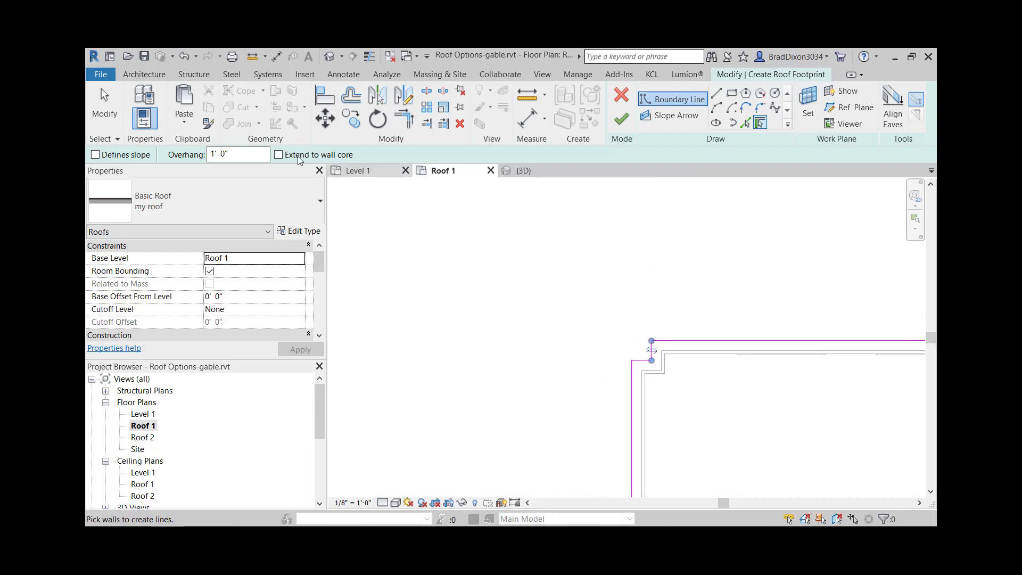
click(107, 117)
- Make the four short notch edges parallel to the garage-door wall define the roof slope, and finish the footprint
scroll(726, 337, down, 2)
middle_drag(725, 338, 600, 270)
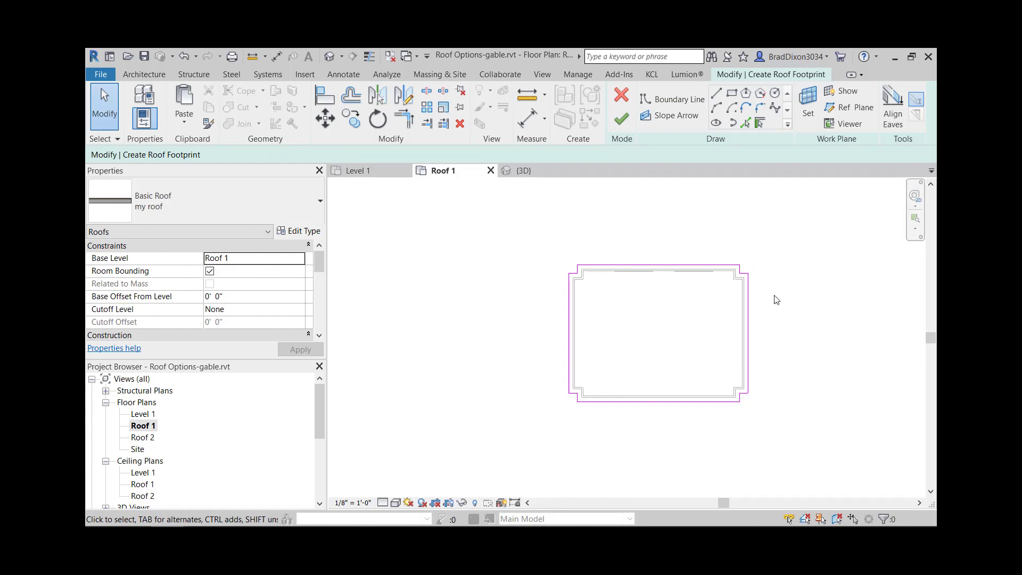
scroll(700, 339, up, 1)
scroll(755, 410, up, 2)
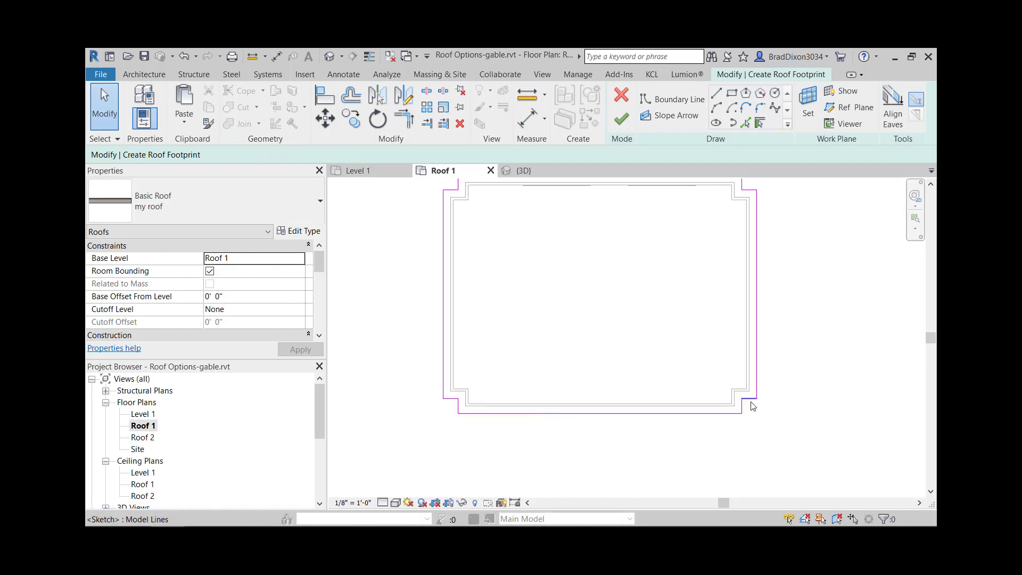
click(751, 400)
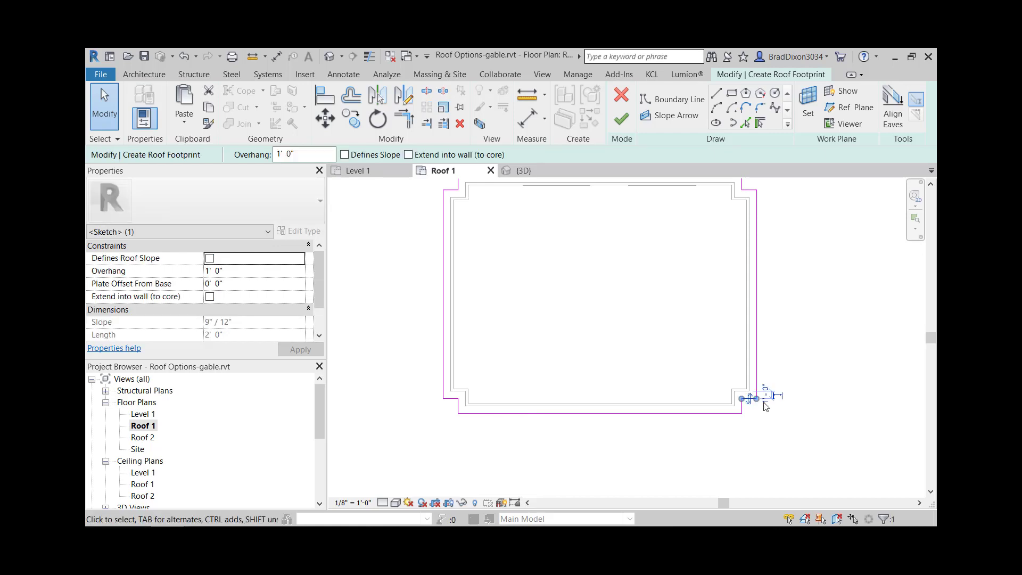
middle_drag(814, 269, 824, 303)
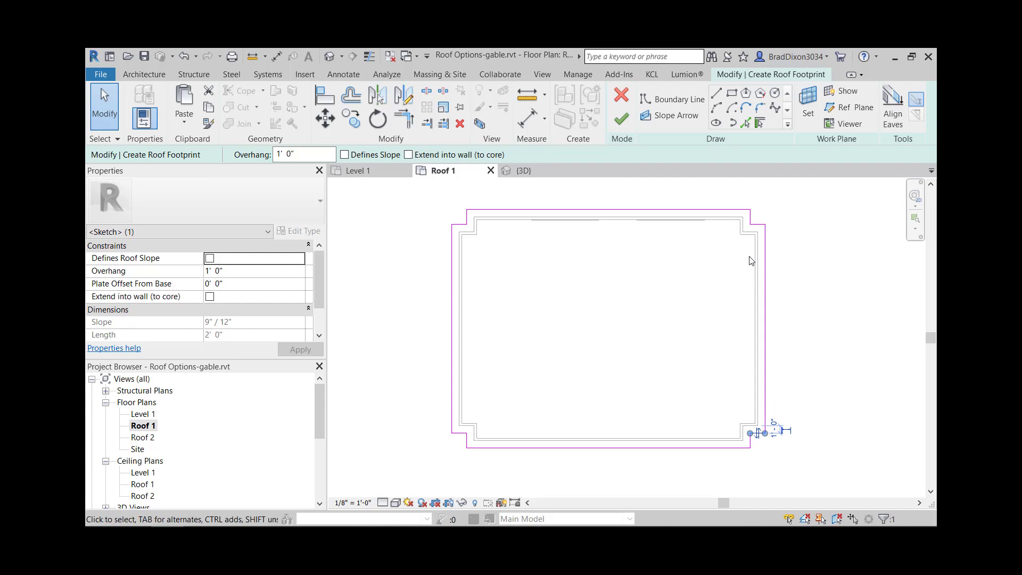
ctrl+click(759, 229)
ctrl+click(468, 435)
ctrl+click(461, 224)
click(345, 155)
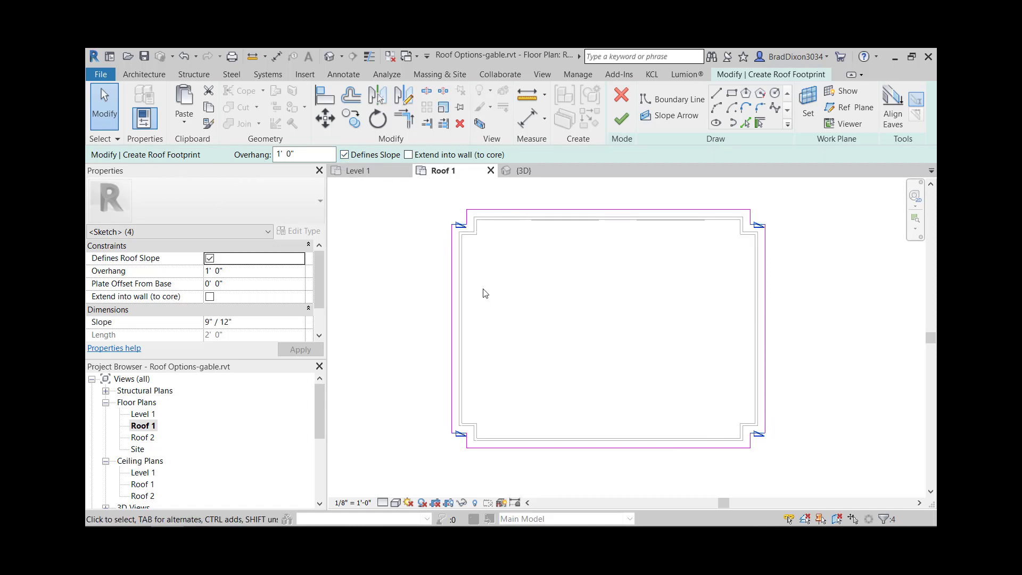
click(621, 122)
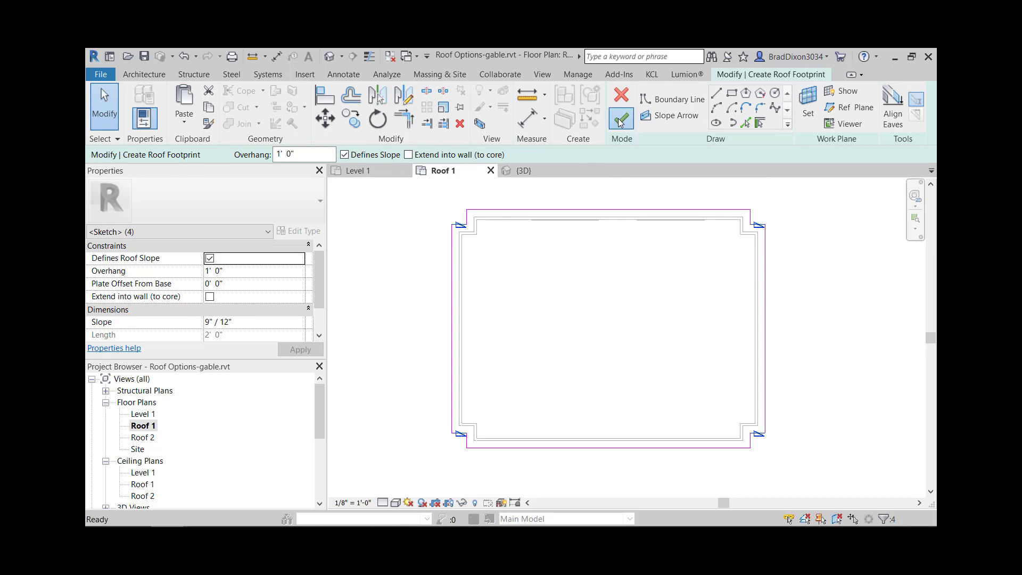
- Open the 3D view and examine the newly roofed building, including how its walls meet the roof at the garage-door side
click(329, 56)
scroll(627, 303, down, 4)
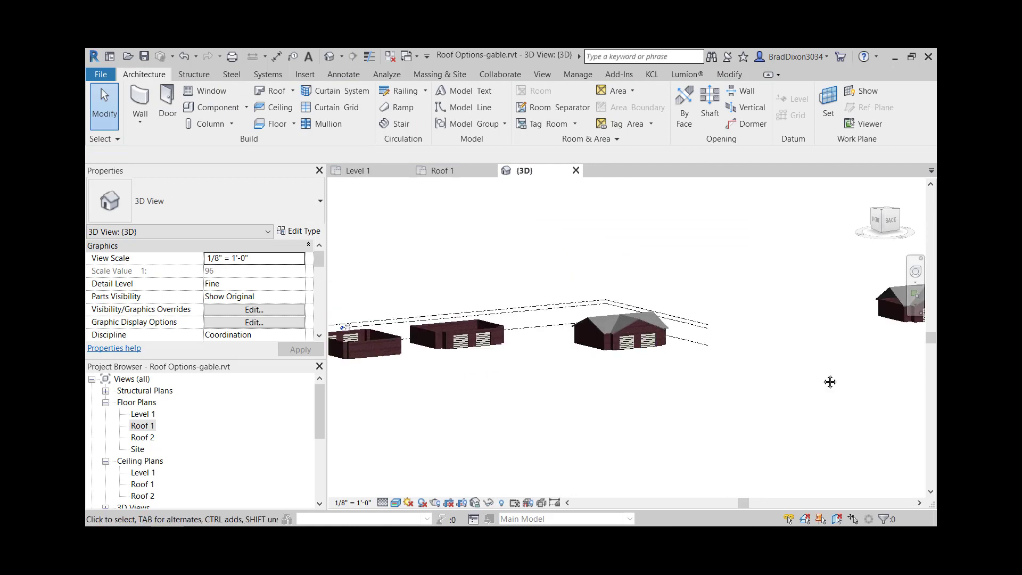
middle_drag(829, 381, 380, 397)
middle_drag(693, 344, 378, 350)
scroll(605, 334, down, 6)
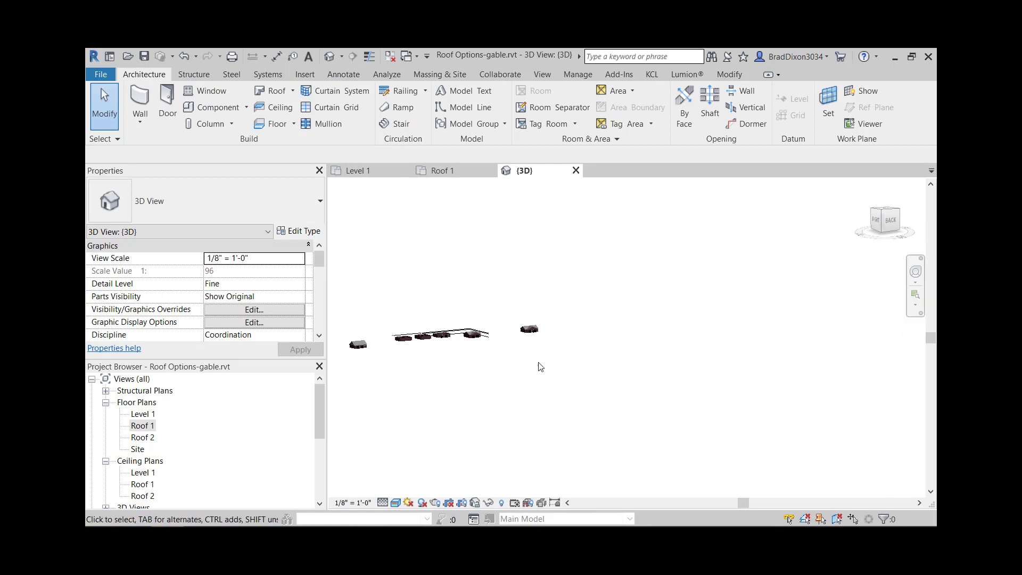
scroll(409, 349, up, 4)
scroll(545, 304, up, 4)
middle_drag(414, 380, 554, 393)
scroll(552, 386, down, 5)
scroll(421, 396, up, 5)
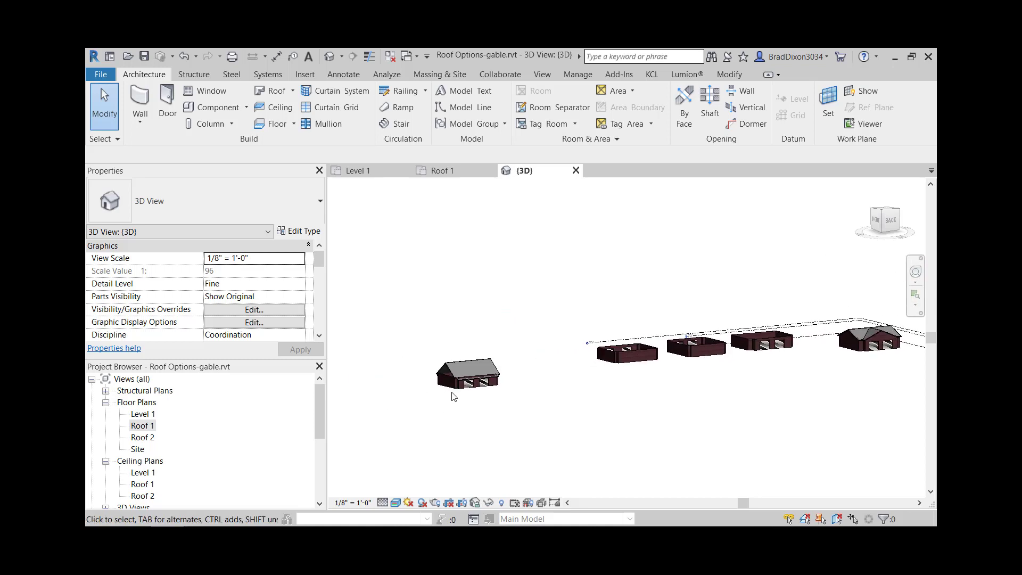
scroll(462, 390, up, 3)
scroll(488, 396, up, 5)
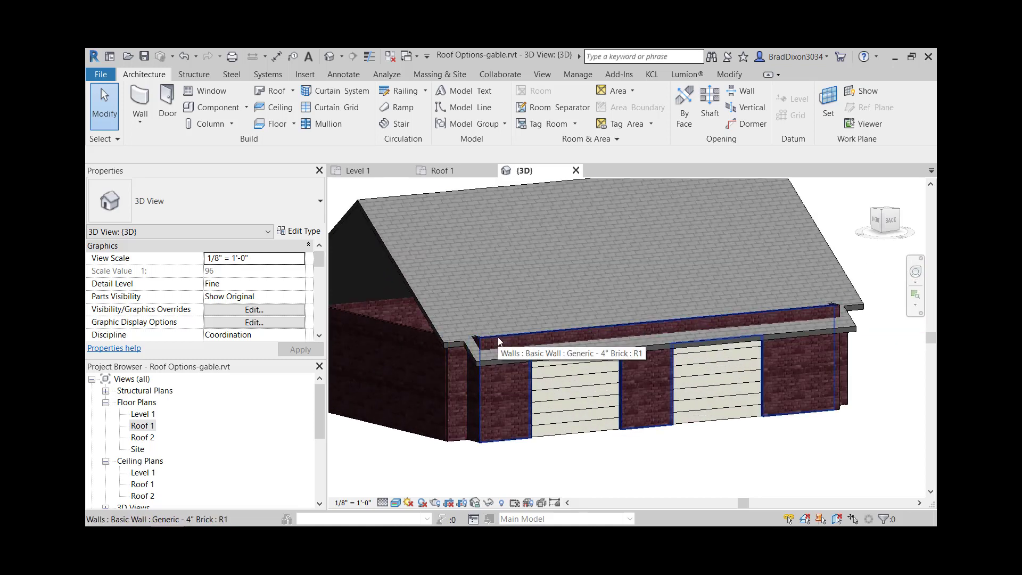
- Select the whole chain of walls of the newly roofed building and attach their tops to the roof
click(498, 339)
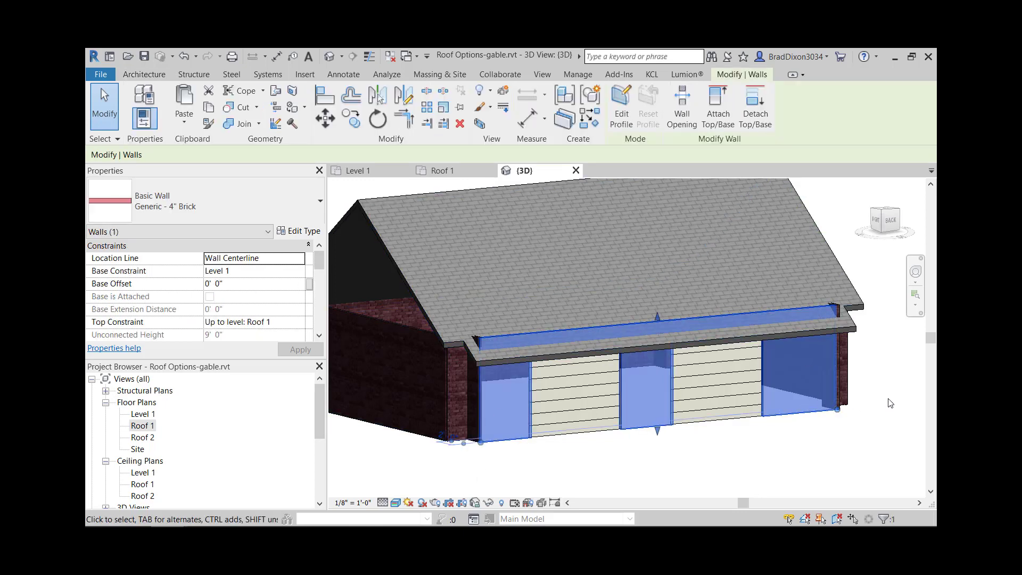
key(Escape)
key(Tab)
click(807, 310)
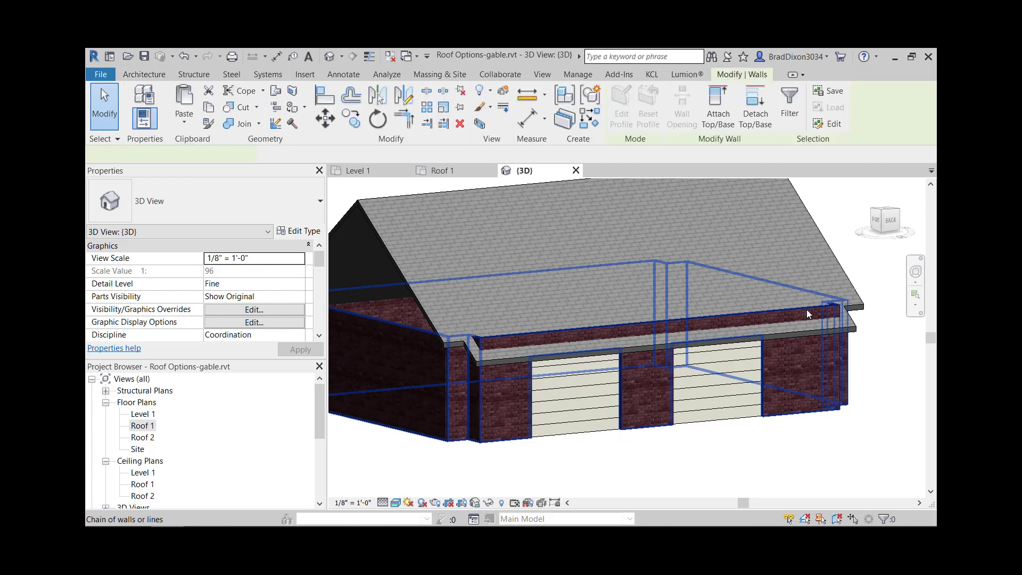
click(718, 109)
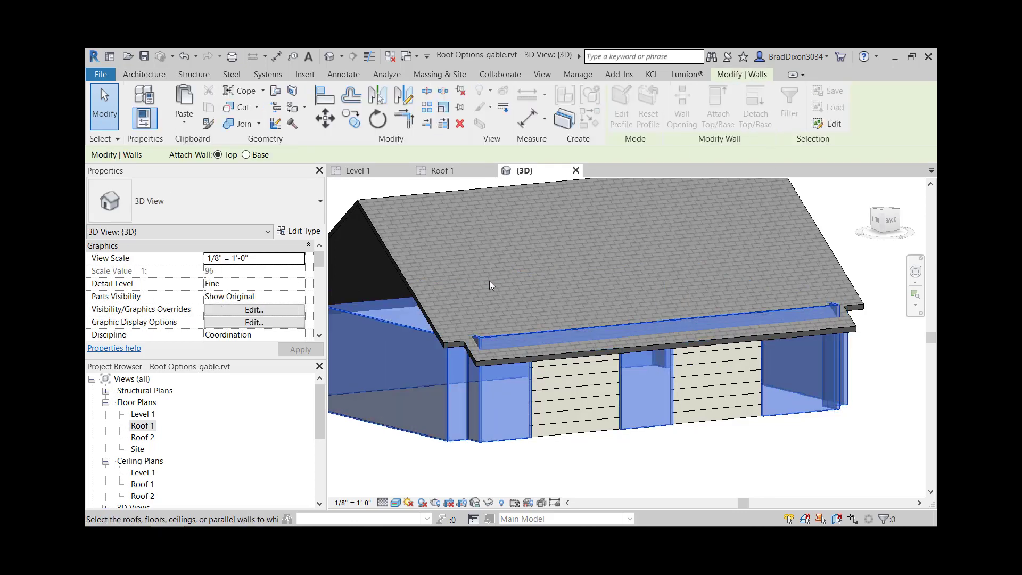
click(428, 312)
key(Escape)
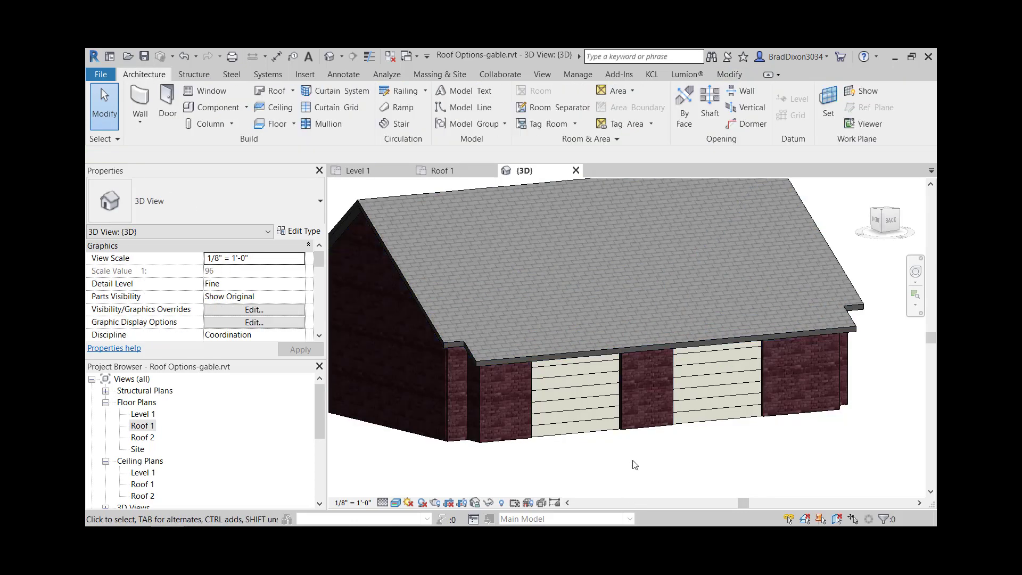
- Open the footprint of the attached building's roof for editing in the Roof 1 floor plan
middle_drag(590, 458, 630, 439)
scroll(607, 426, down, 1)
middle_drag(762, 416, 665, 410)
middle_drag(812, 376, 556, 386)
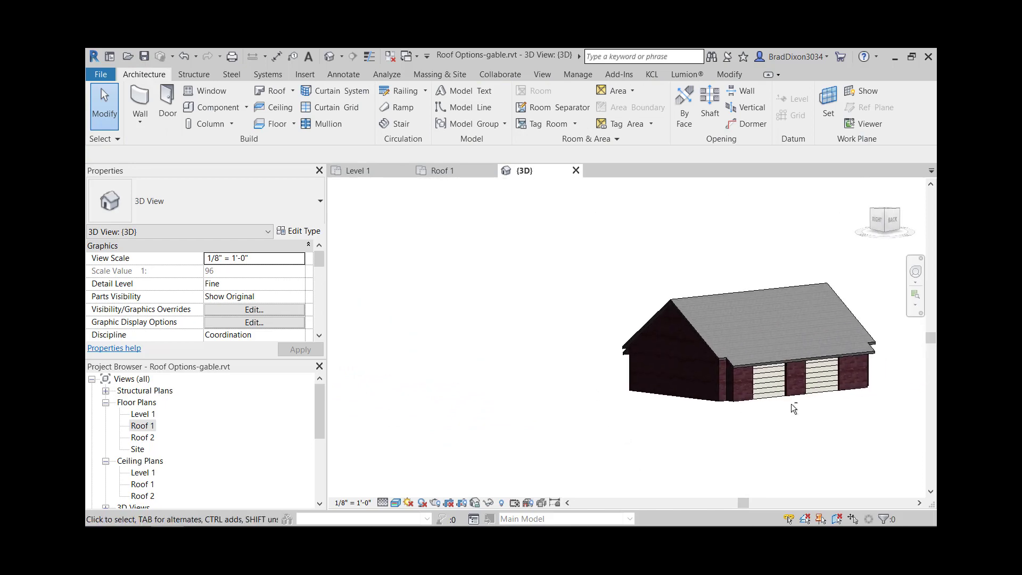
shift+middle_drag(791, 404, 792, 413)
scroll(683, 375, up, 4)
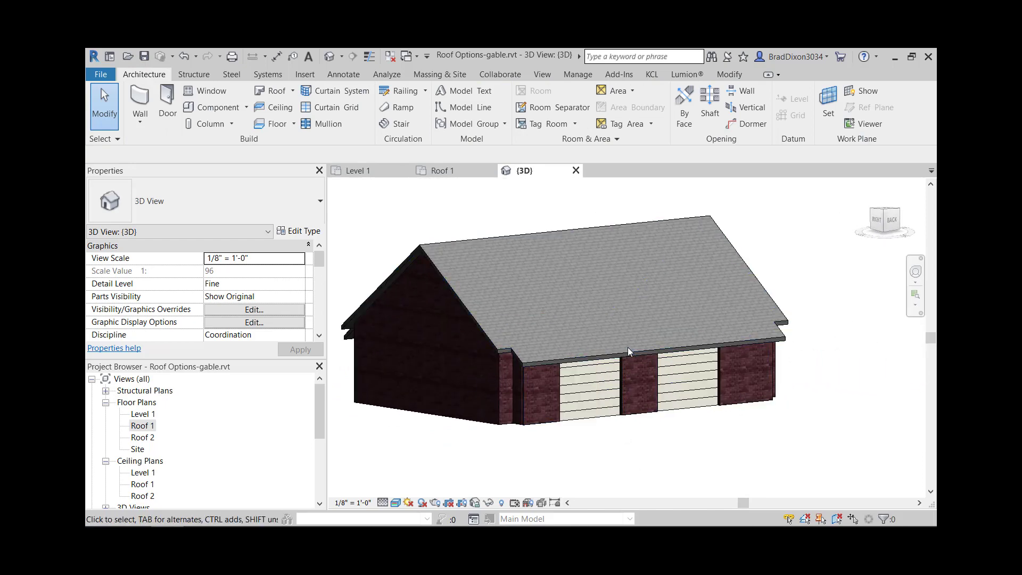
double_click(143, 426)
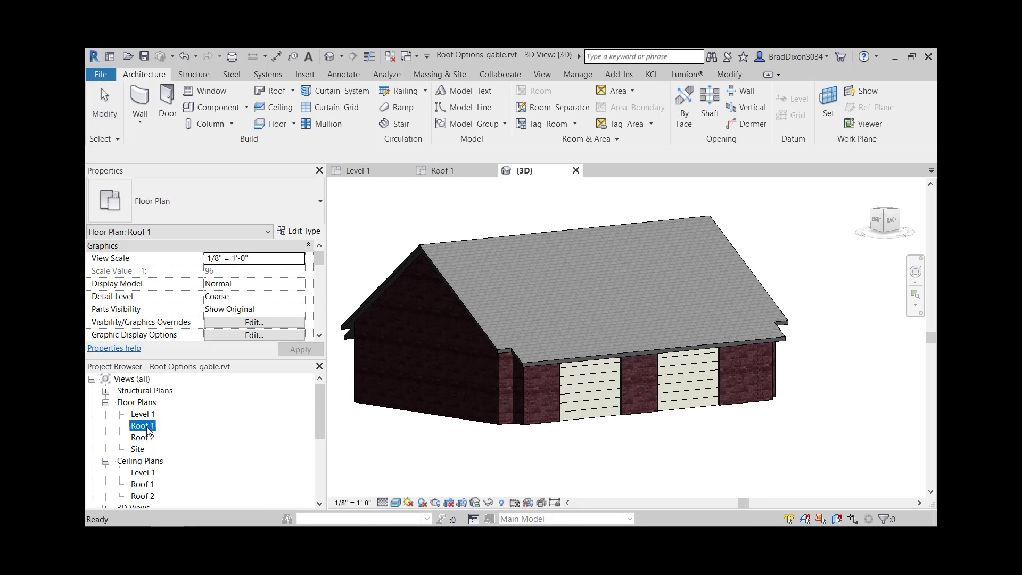
click(663, 272)
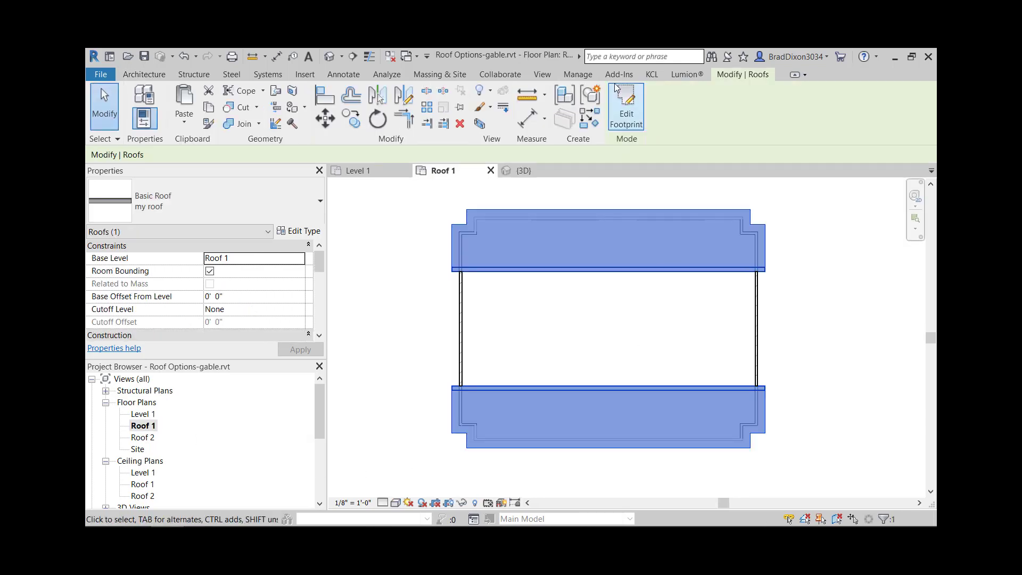
click(627, 112)
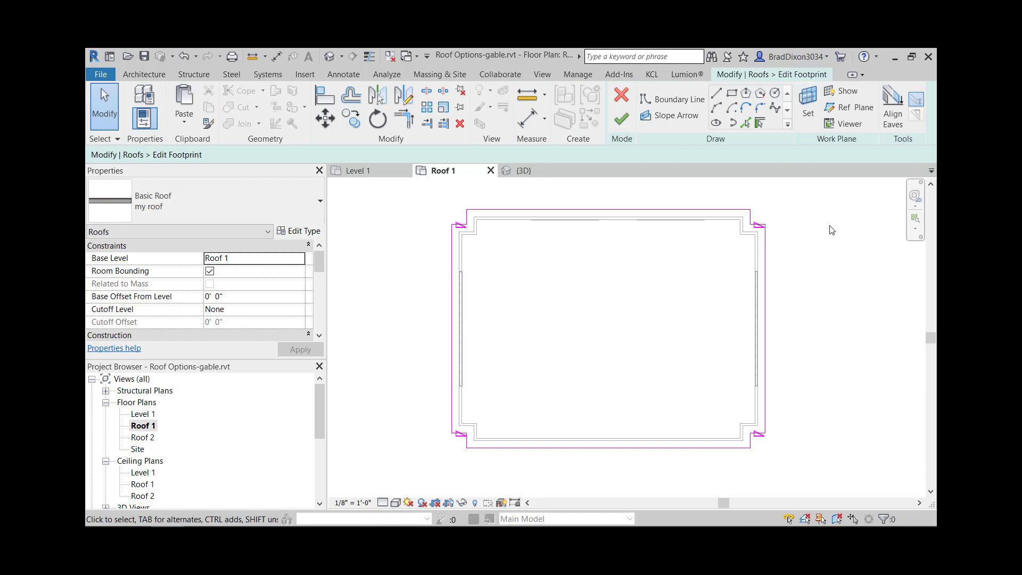
- Make the four short notch edges perpendicular to the garage-door wall define the roof slope, and finish the footprint
click(750, 219)
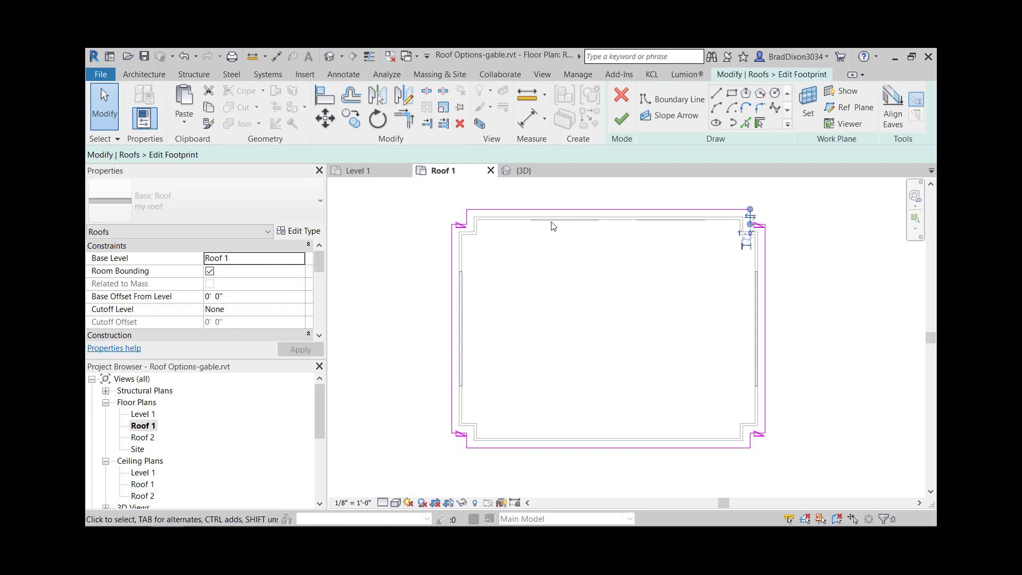
ctrl+click(468, 216)
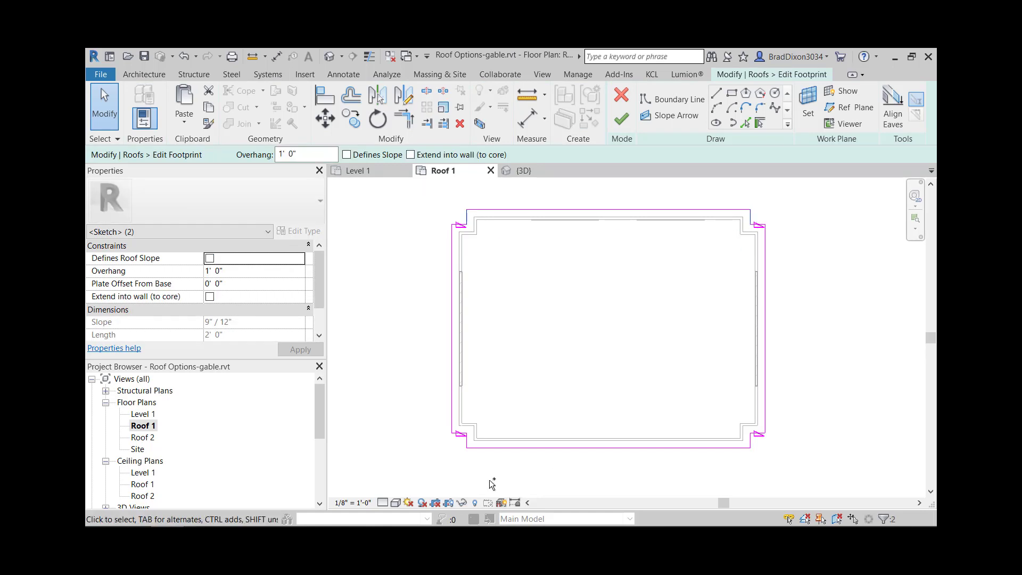
ctrl+click(467, 442)
ctrl+click(759, 442)
click(346, 157)
click(621, 121)
- Examine the reshaped roof in the 3D view, checking the gables and corner pieces from several sides
click(332, 56)
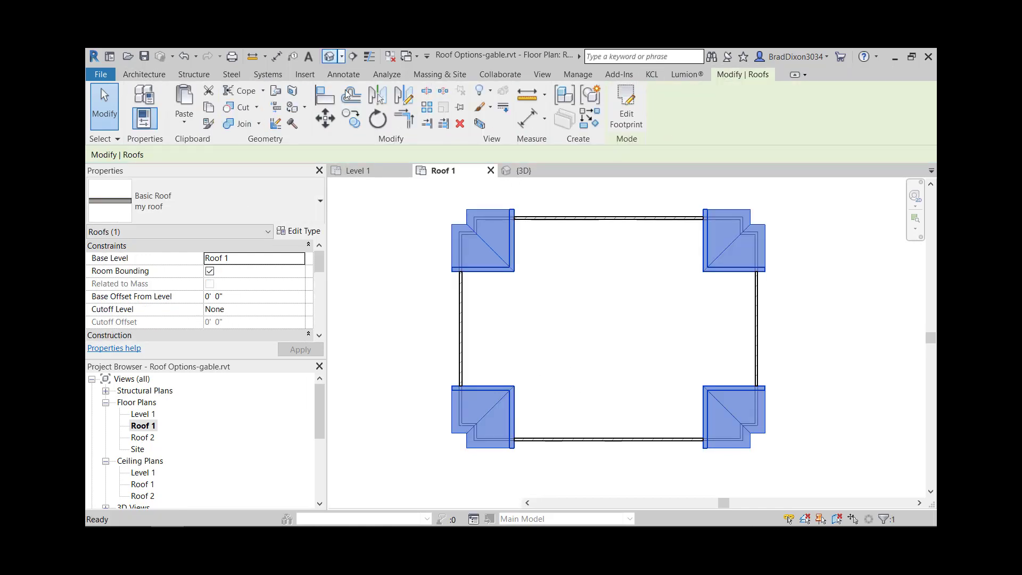
scroll(665, 445, down, 2)
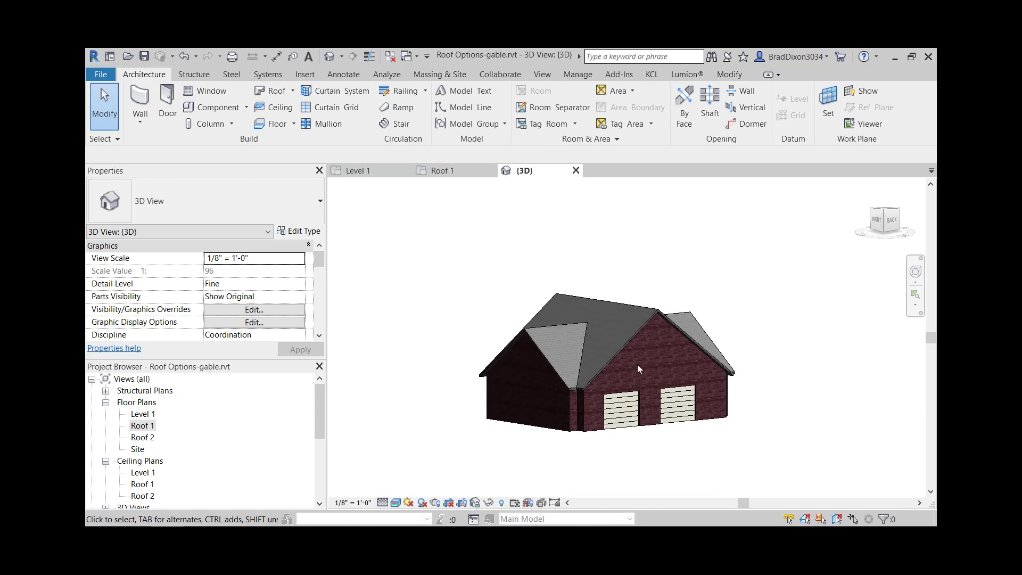
shift+middle_drag(654, 484, 672, 468)
middle_drag(767, 346, 654, 343)
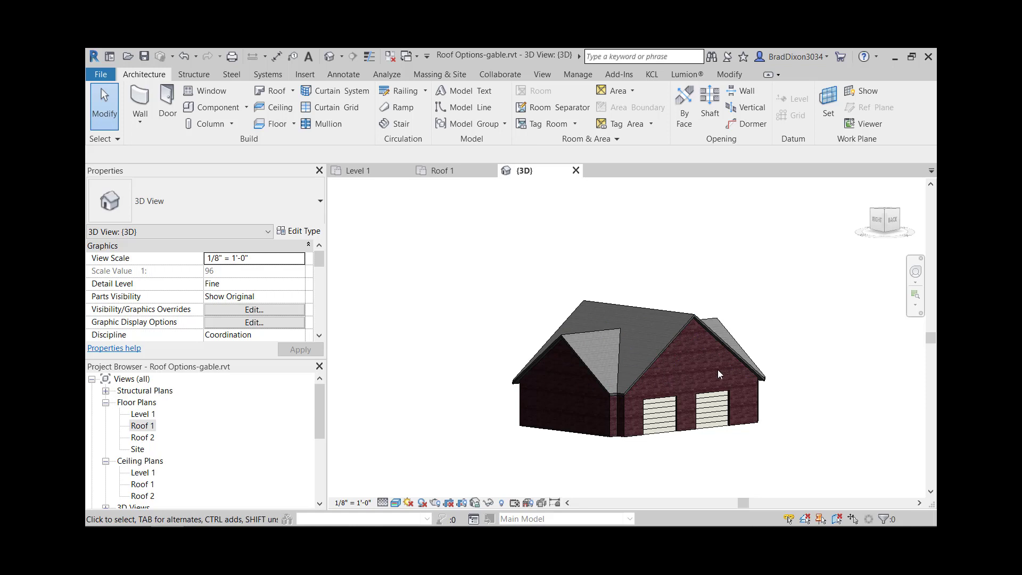
middle_drag(776, 417, 742, 429)
middle_drag(518, 375, 811, 371)
shift+middle_drag(464, 346, 510, 271)
middle_drag(610, 389, 571, 318)
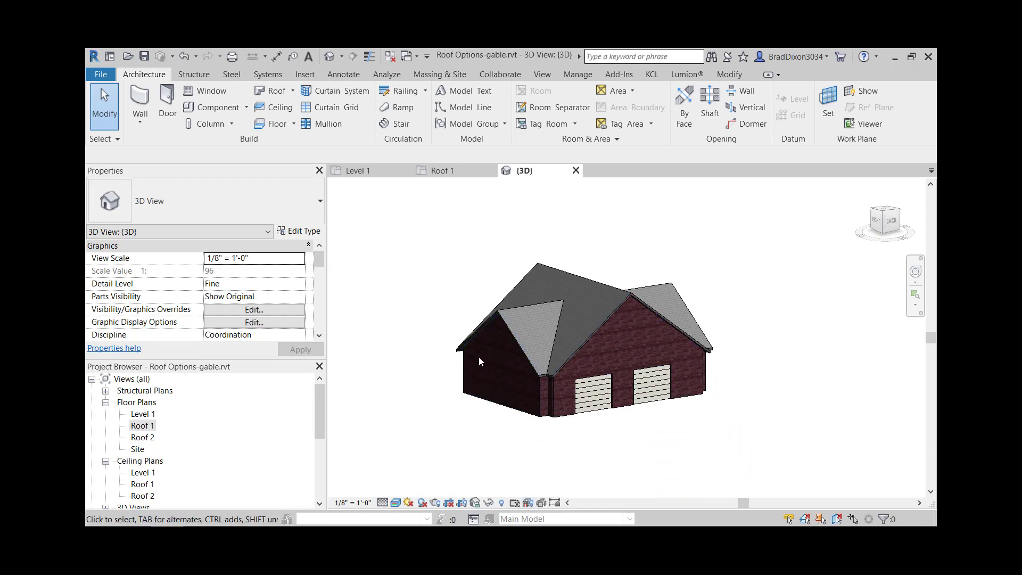
- Set the slope of the whole four-gable roof to 7" / 12"
click(653, 311)
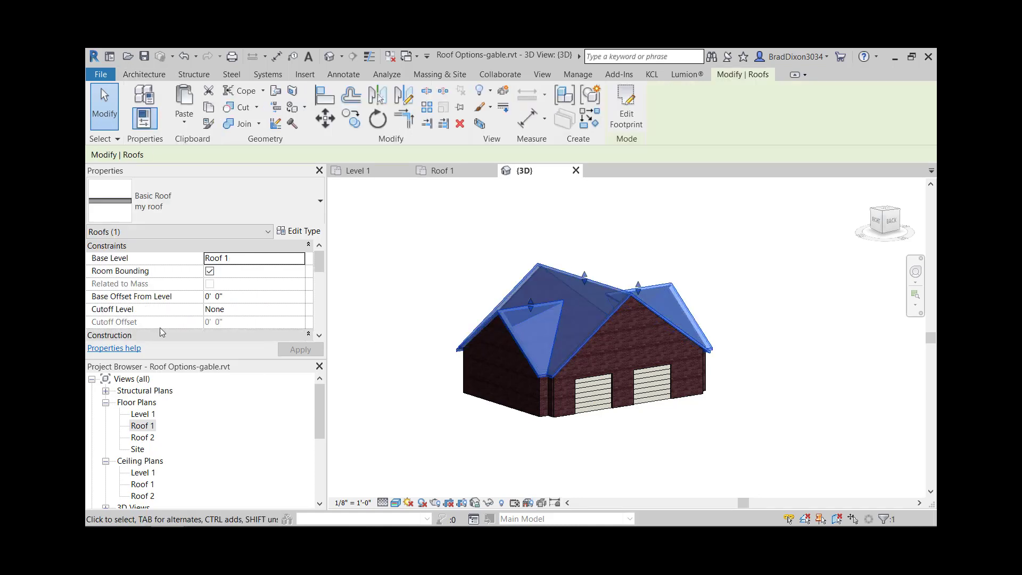
scroll(226, 300, down, 5)
click(209, 272)
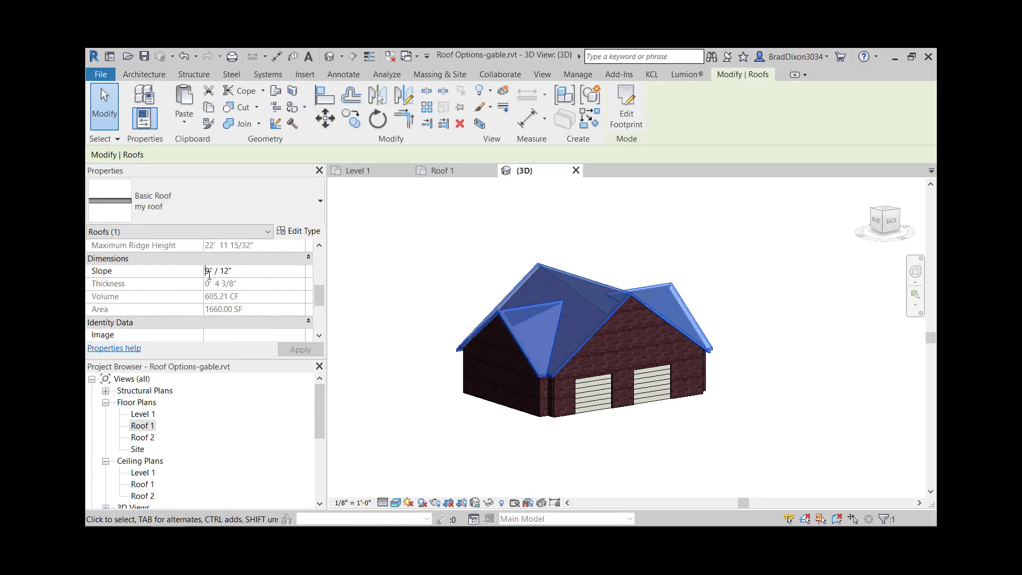
key(BackSpace)
text(7)
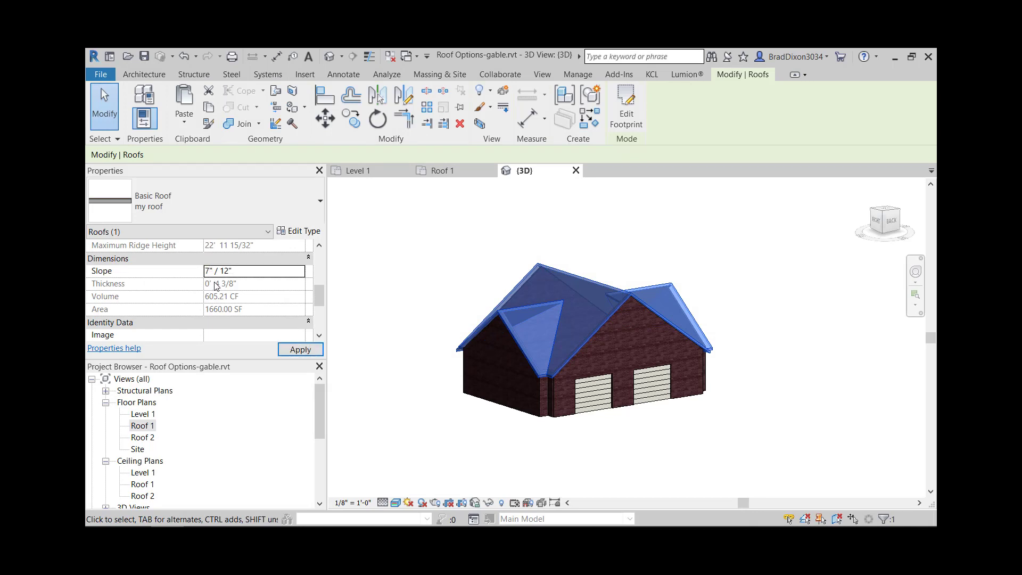
click(764, 428)
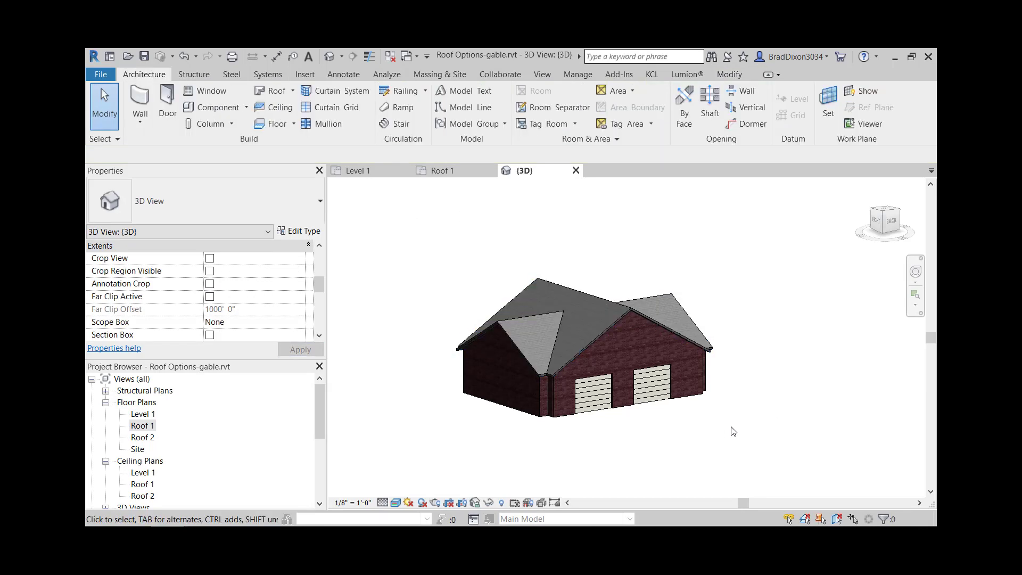
- Return to the Roof 1 floor plan and reopen the four-gable roof's footprint for editing
middle_drag(728, 428, 600, 409)
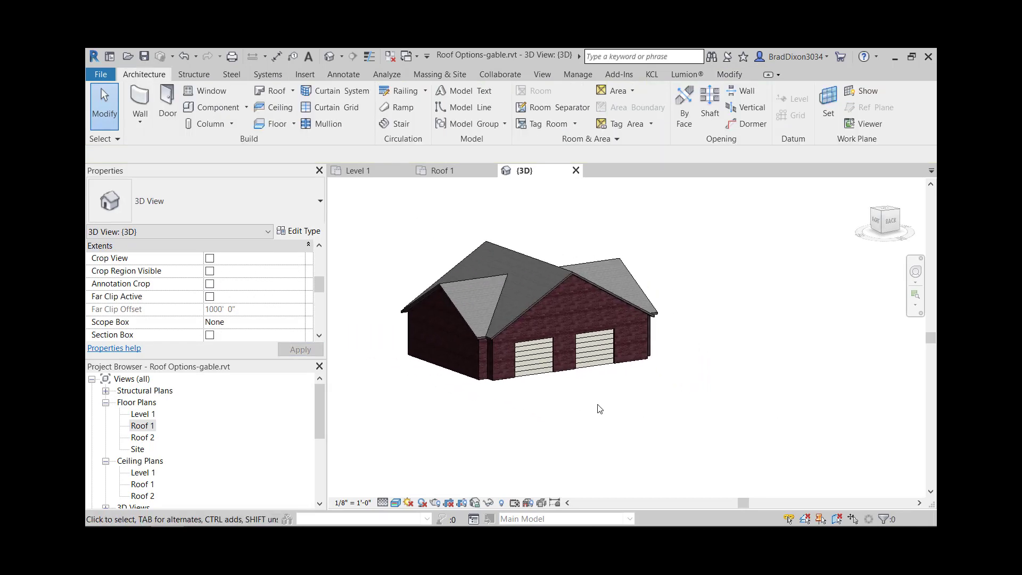
double_click(145, 428)
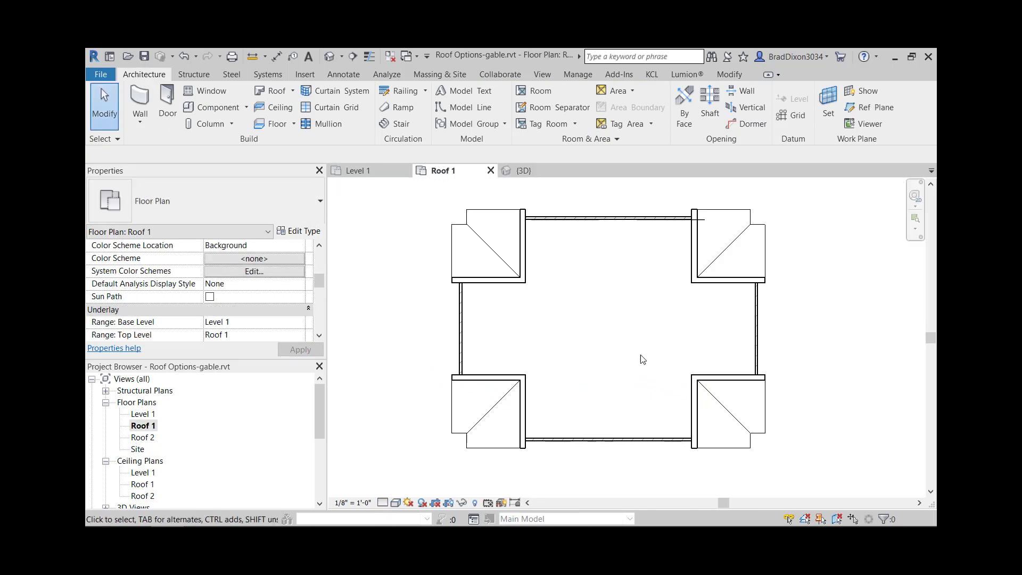
scroll(641, 358, down, 3)
click(669, 321)
scroll(669, 321, down, 2)
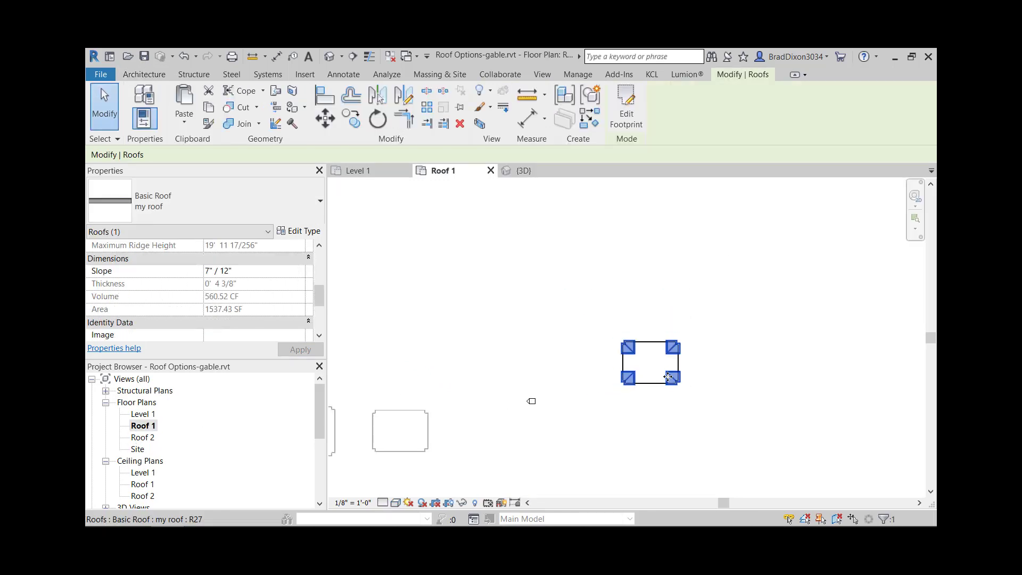
click(626, 111)
scroll(658, 369, up, 5)
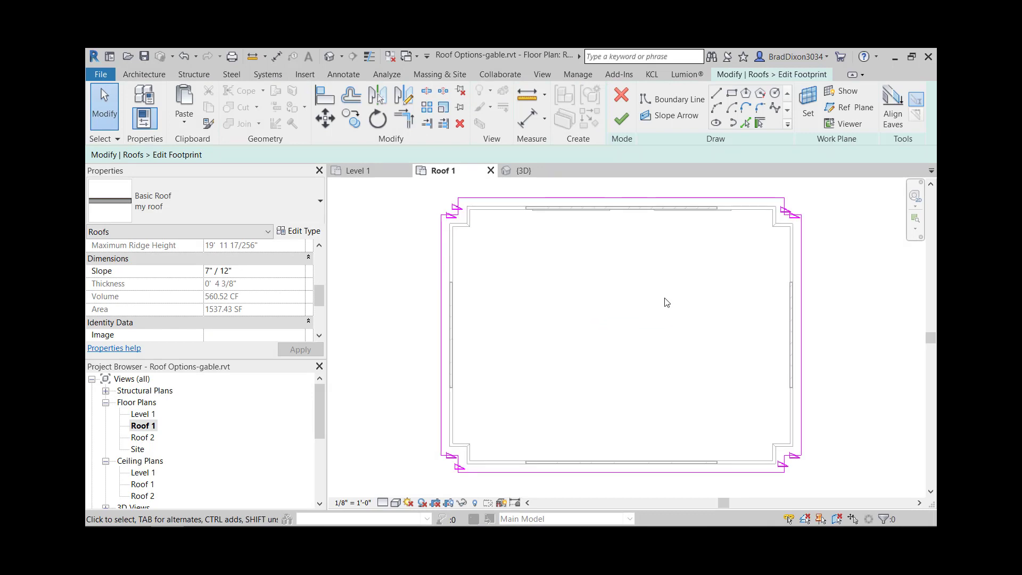
- Make the four long outer edges define the roof slope too, finish the footprint, and show the roof in 3D
click(750, 198)
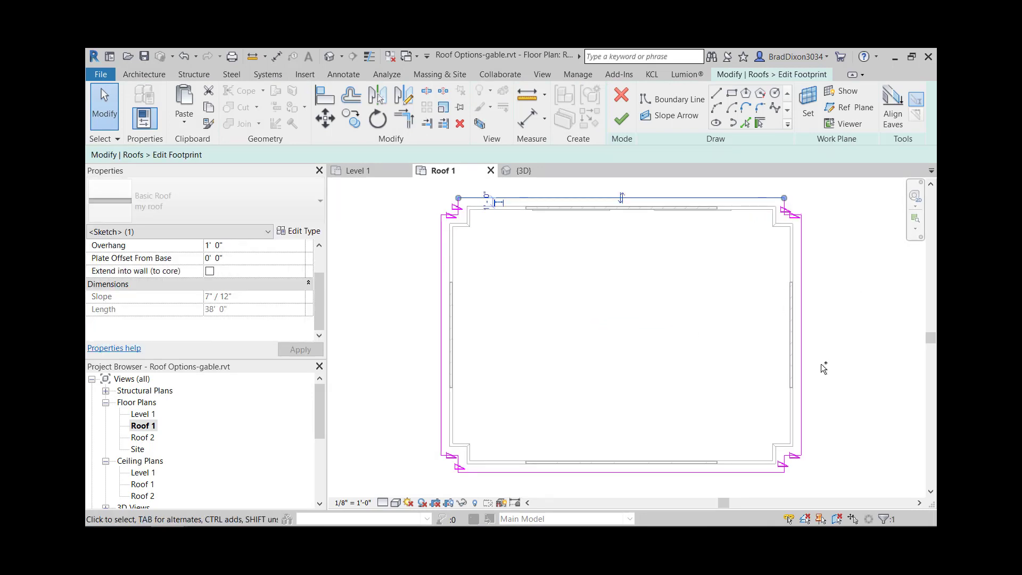
ctrl+click(752, 471)
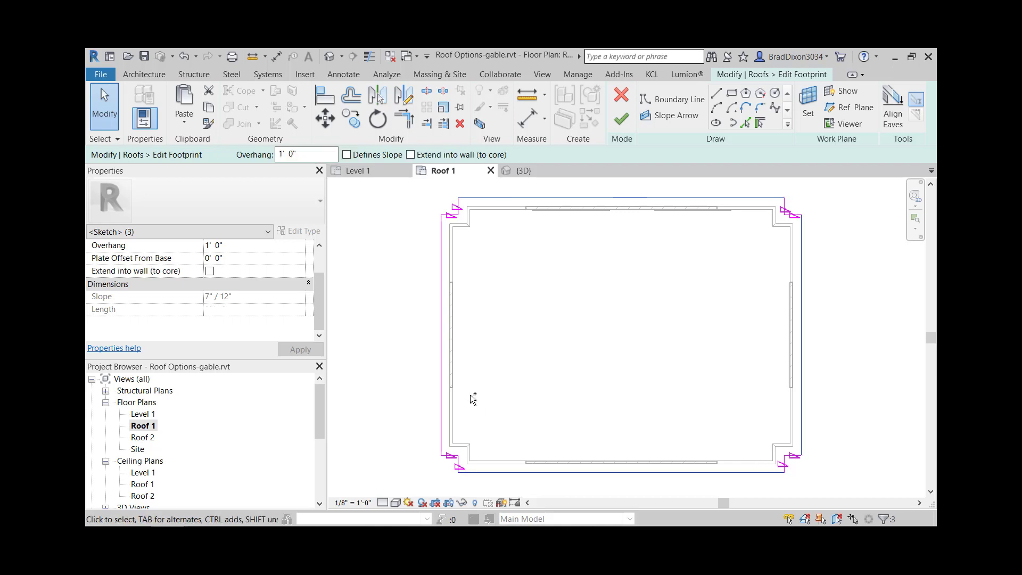
ctrl+click(443, 394)
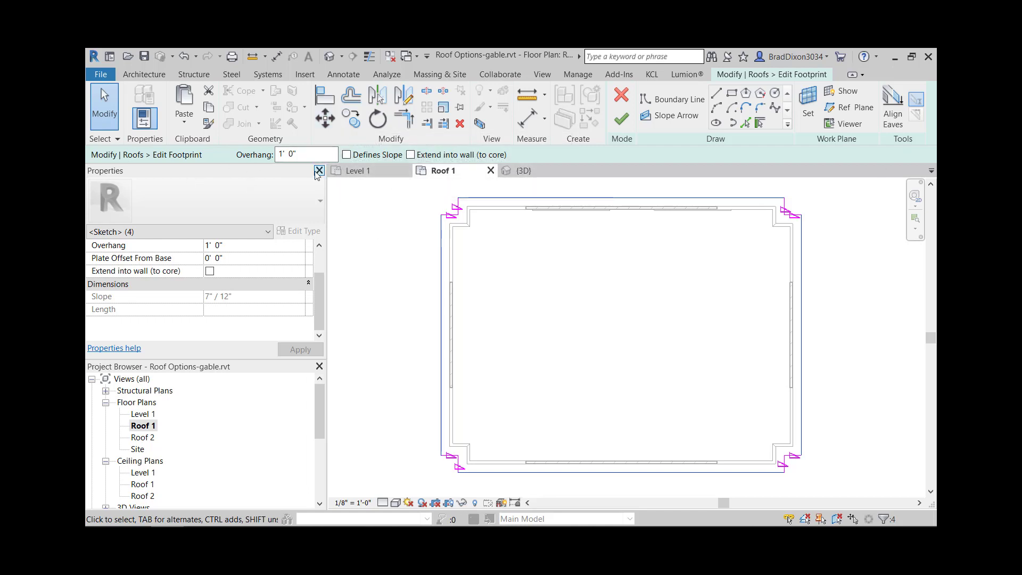
click(347, 155)
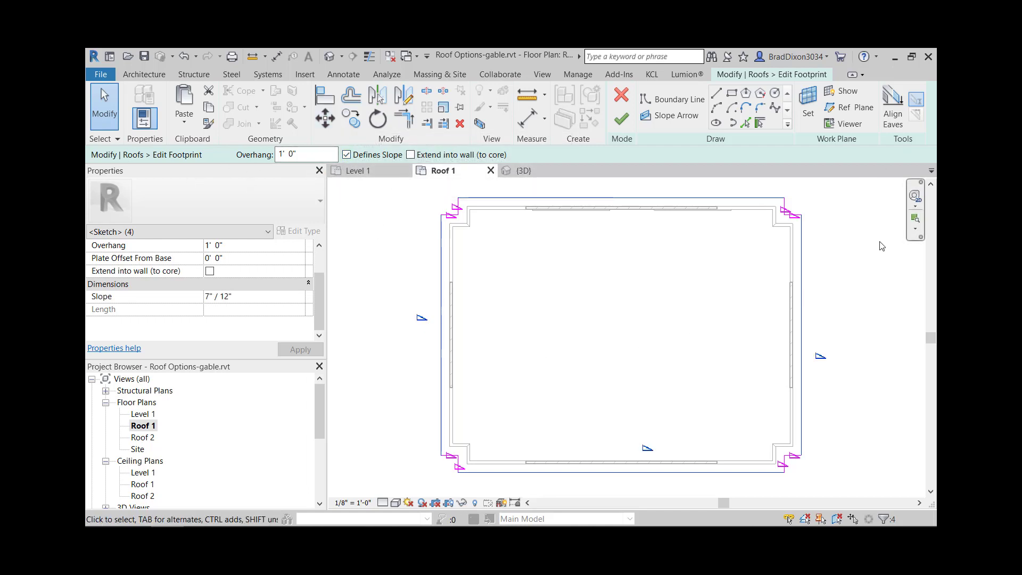
click(621, 118)
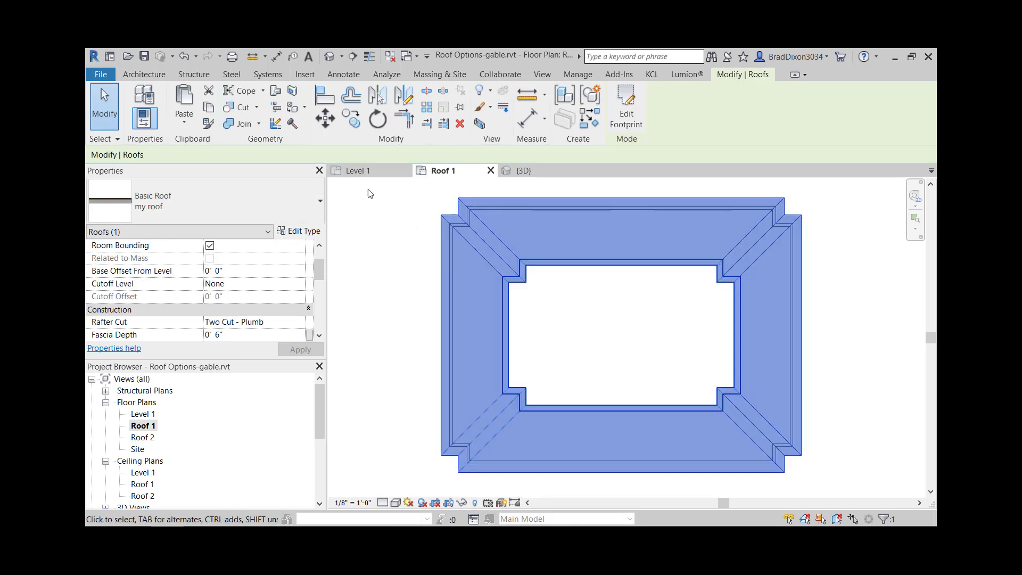
click(523, 170)
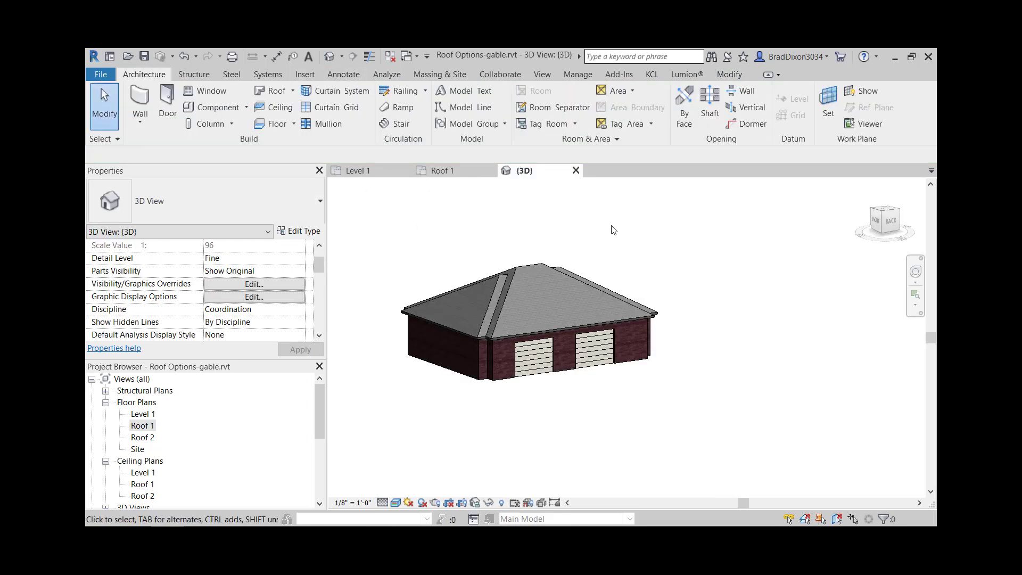
- Edit the hip roof's footprint in 3D so the two long end edges no longer define slope, and finish the footprint
scroll(509, 367, up, 3)
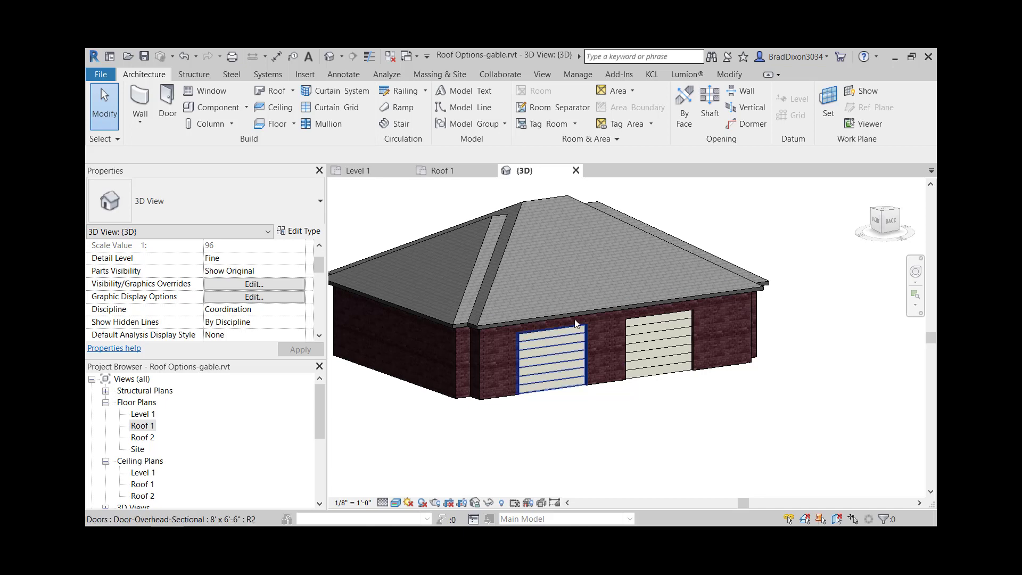
click(558, 312)
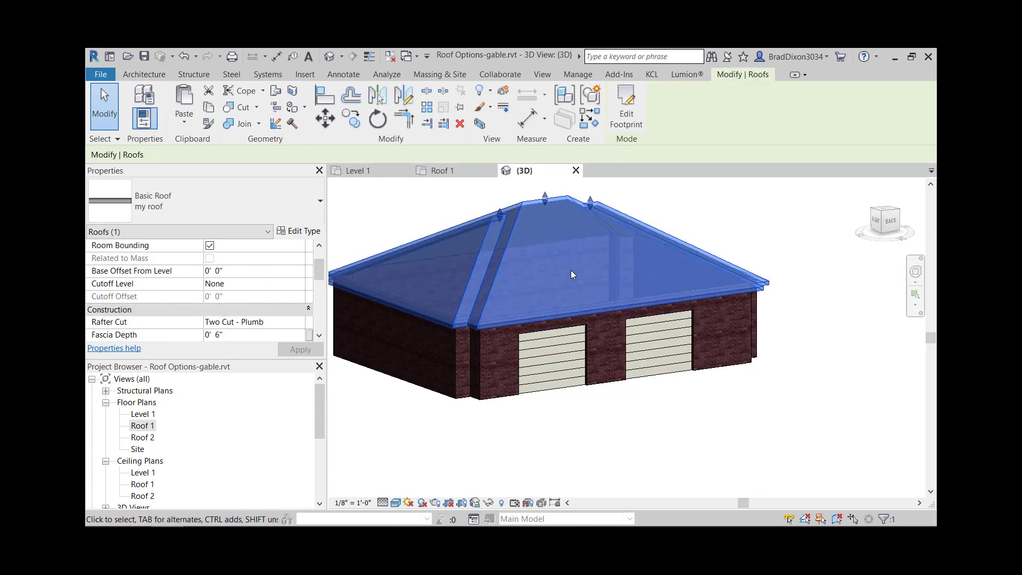
click(625, 112)
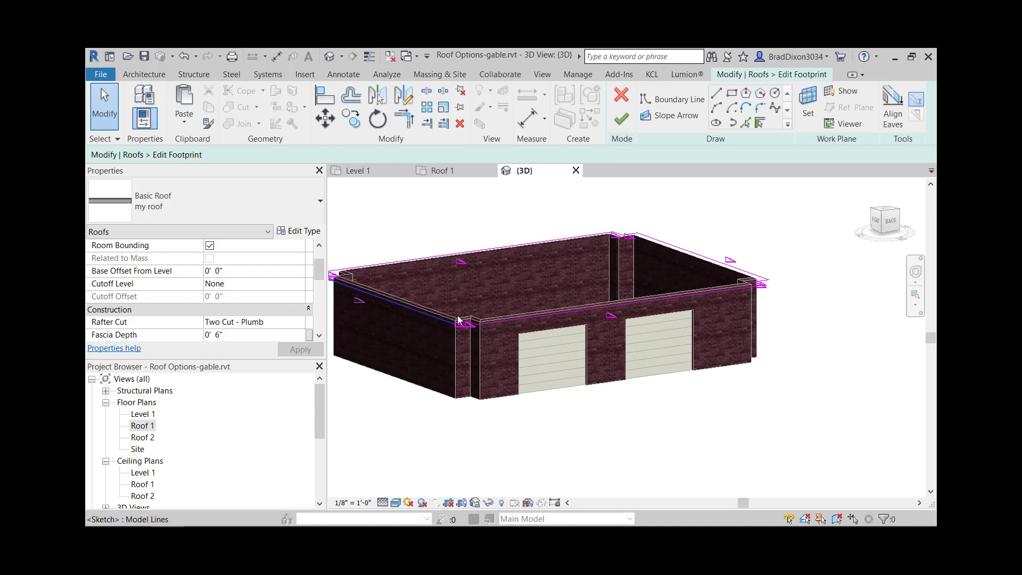
click(403, 304)
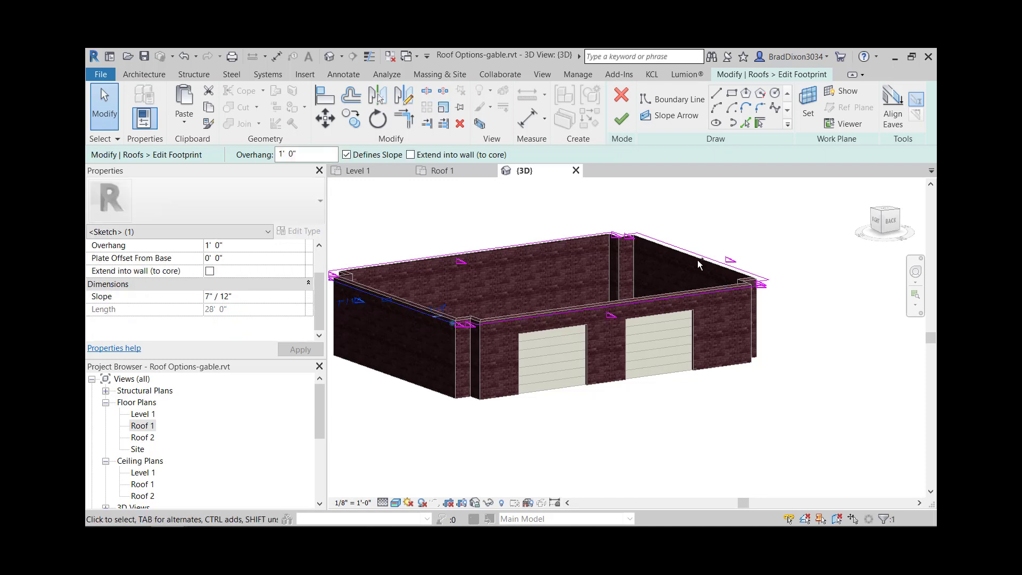
ctrl+click(709, 255)
click(347, 154)
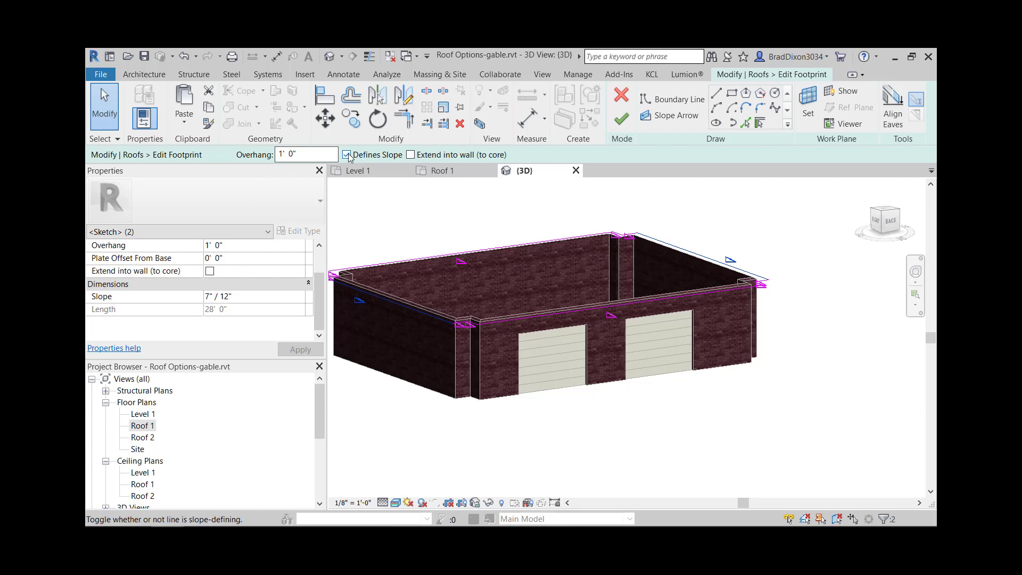
click(622, 119)
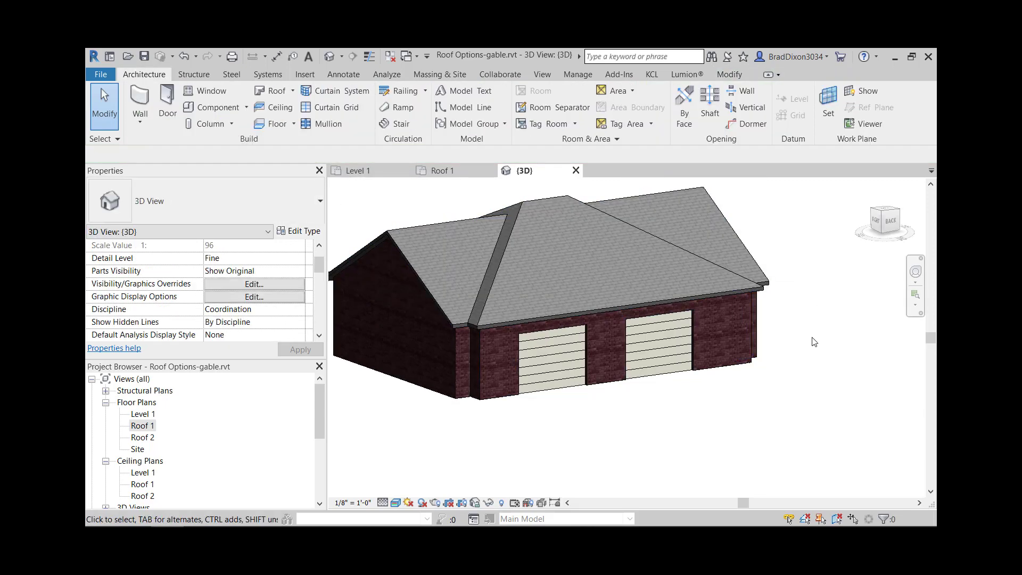
middle_drag(809, 379, 569, 341)
scroll(580, 354, down, 2)
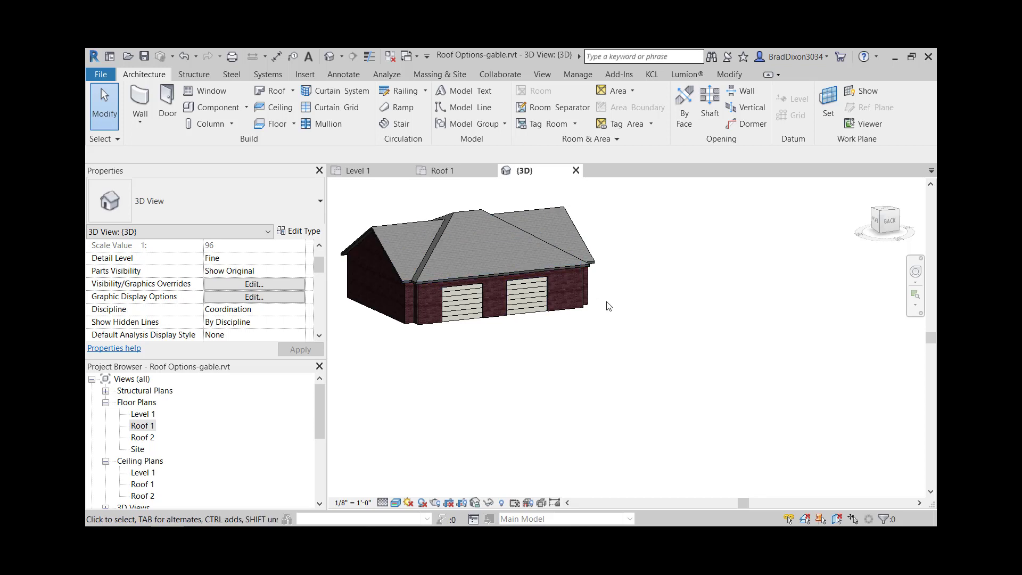
scroll(606, 301, down, 2)
shift+middle_drag(538, 342, 499, 310)
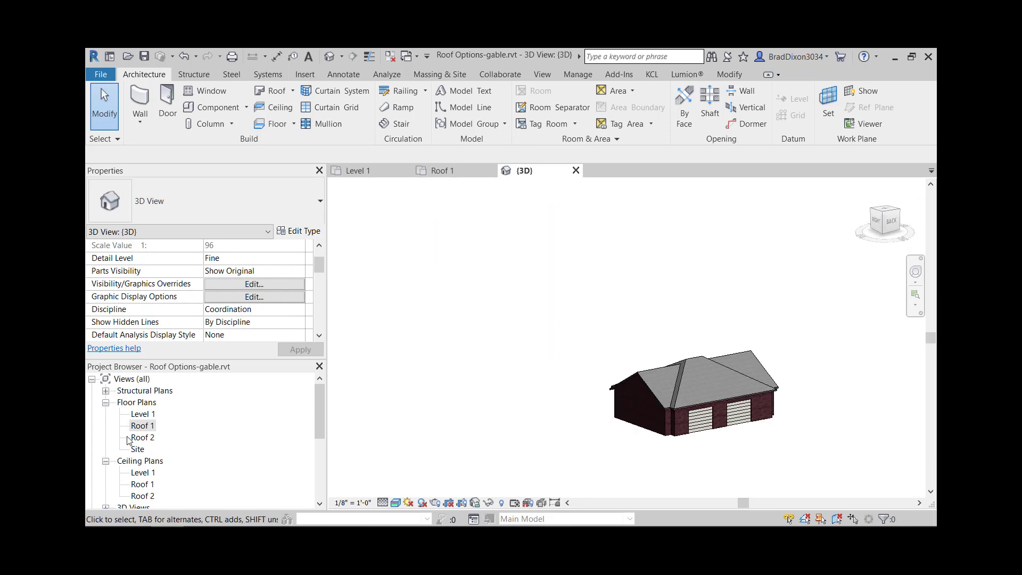
- Open the Level 1 floor plan and examine the dimensions and corner notches of the garage beside the room legend
double_click(146, 428)
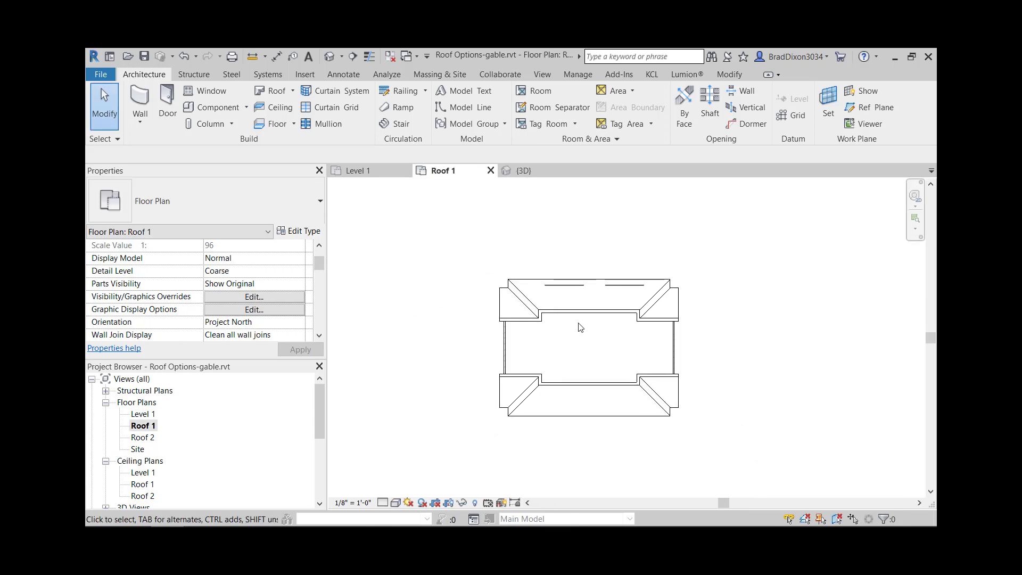
double_click(151, 414)
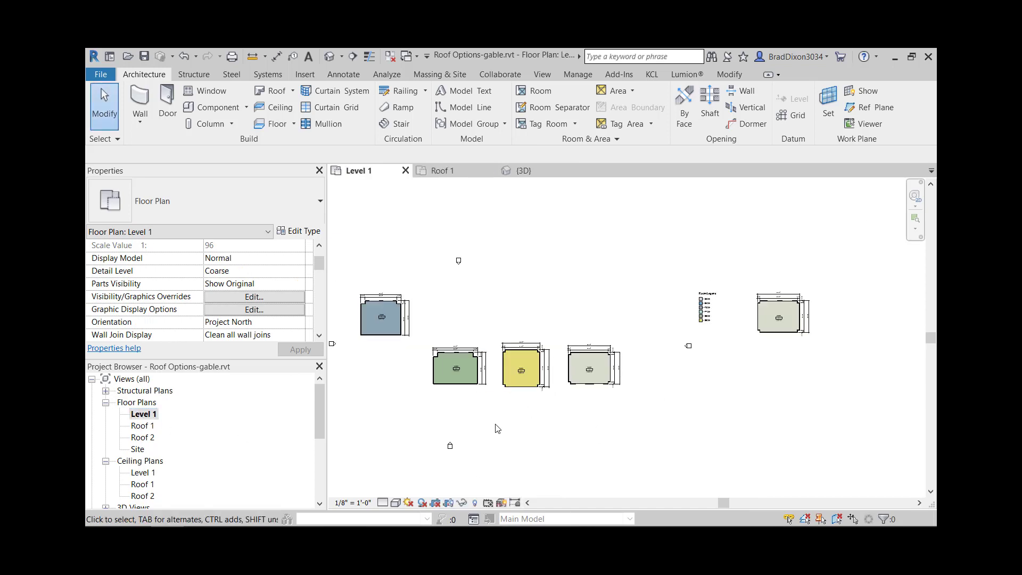
scroll(772, 289, up, 4)
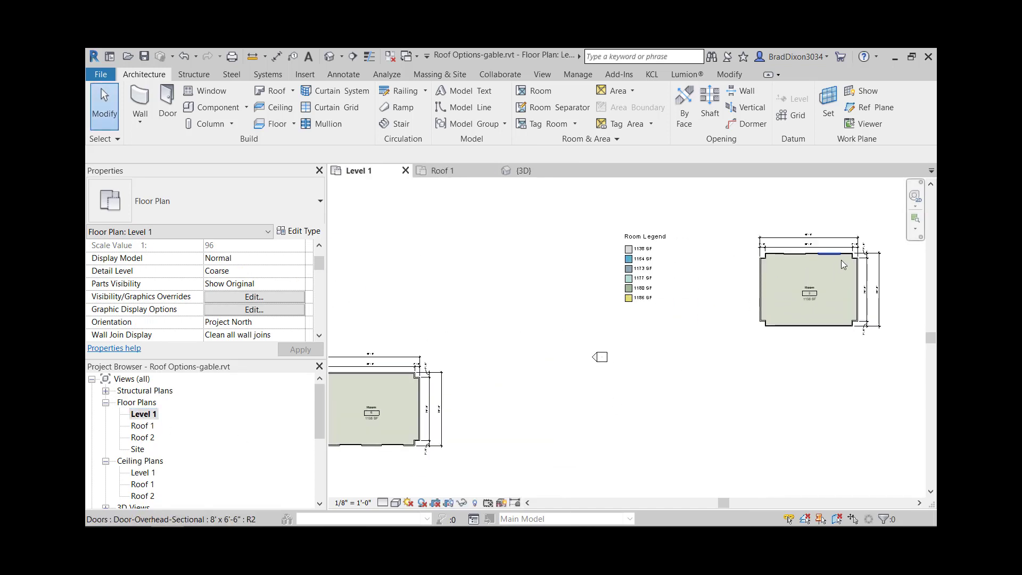
scroll(830, 253, up, 2)
scroll(862, 287, up, 2)
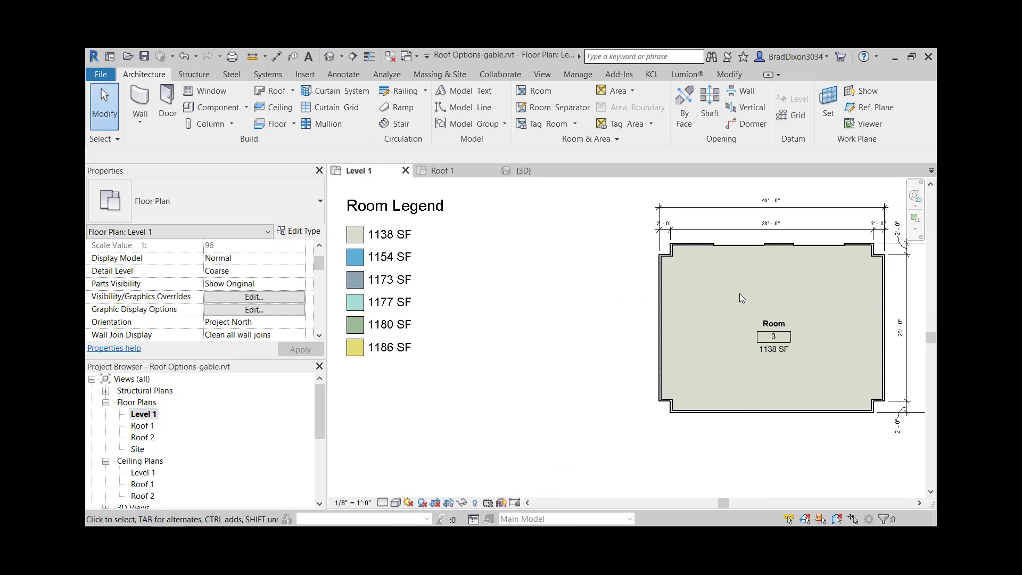
scroll(804, 330, down, 5)
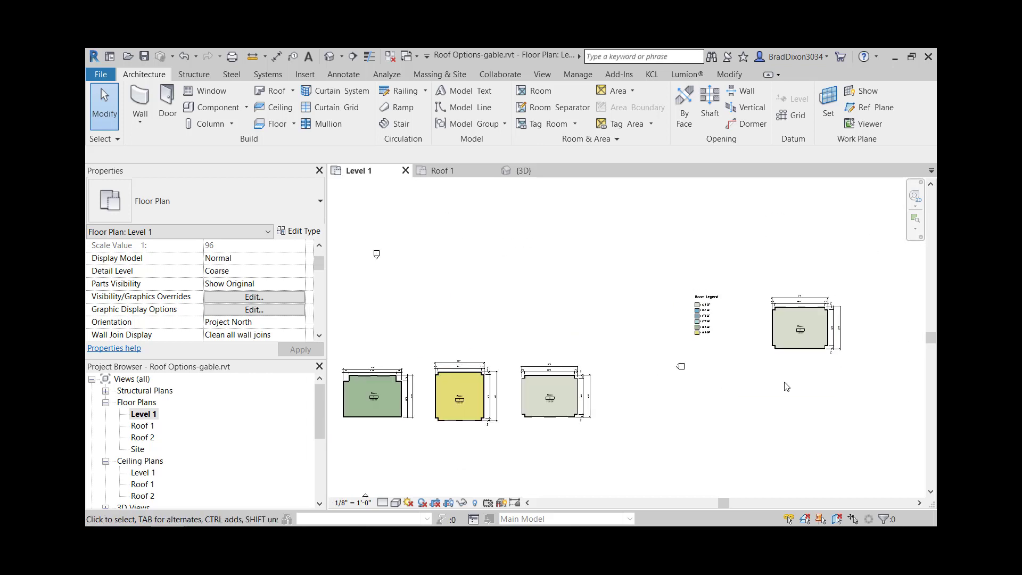
scroll(740, 369, down, 3)
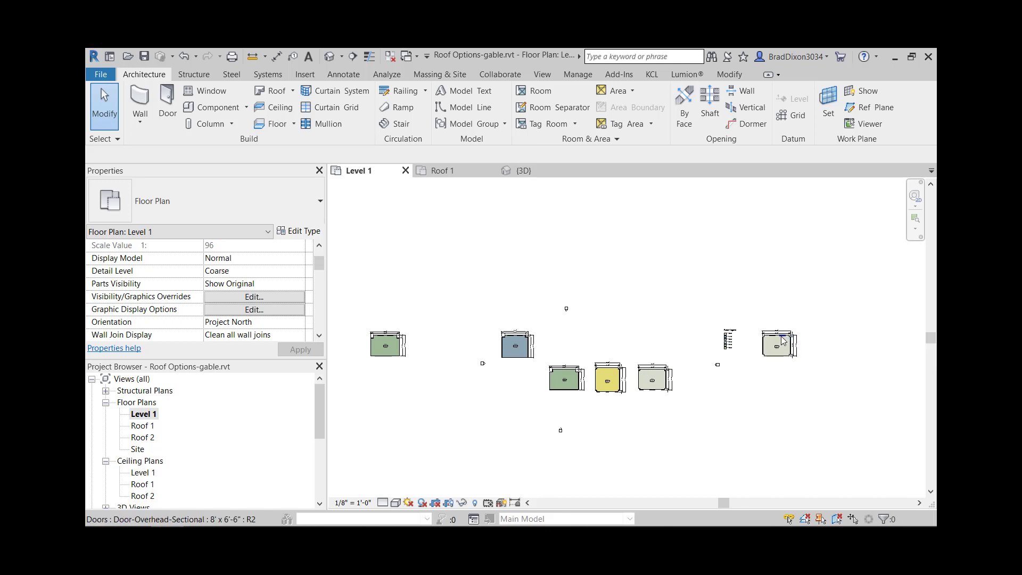
scroll(785, 343, up, 5)
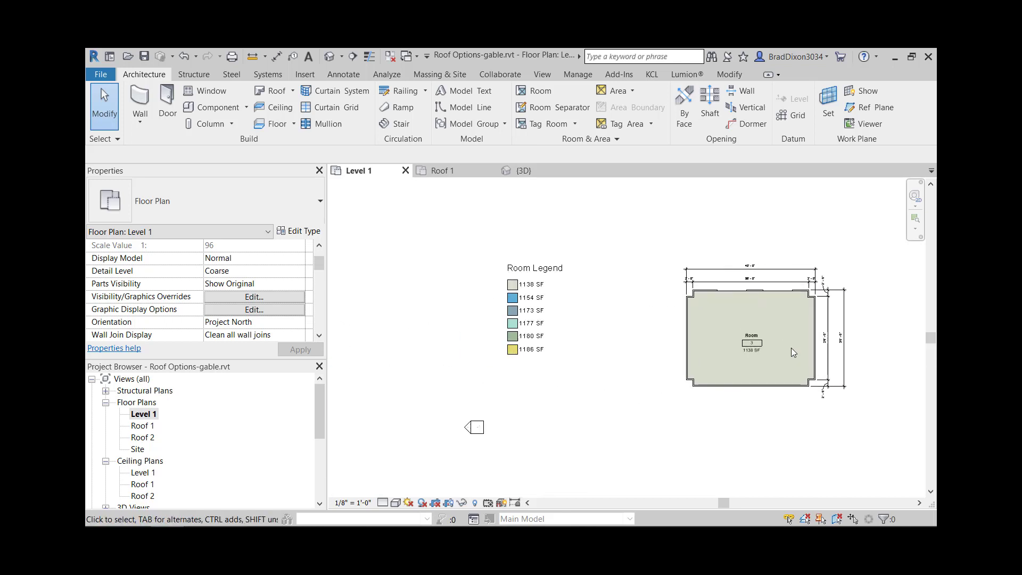
scroll(790, 343, up, 2)
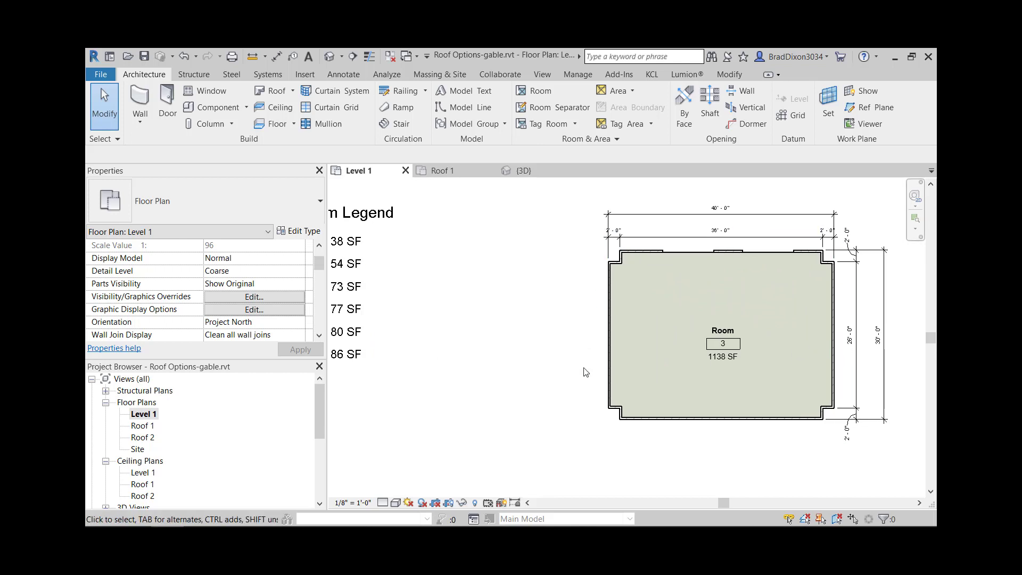
scroll(809, 304, up, 3)
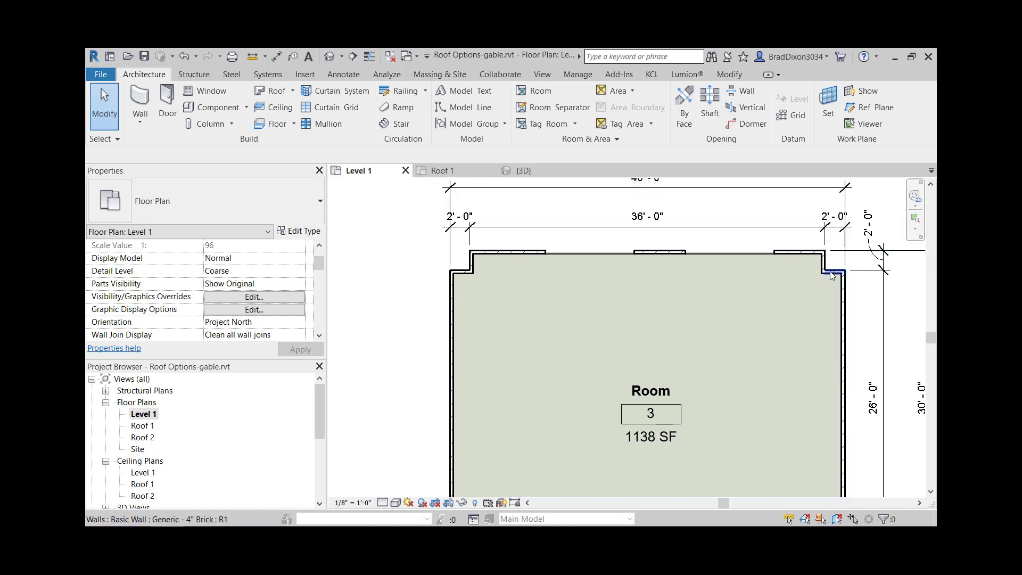
- Compare the layouts of the other notched garages on the Level 1 floor plan
scroll(797, 280, down, 2)
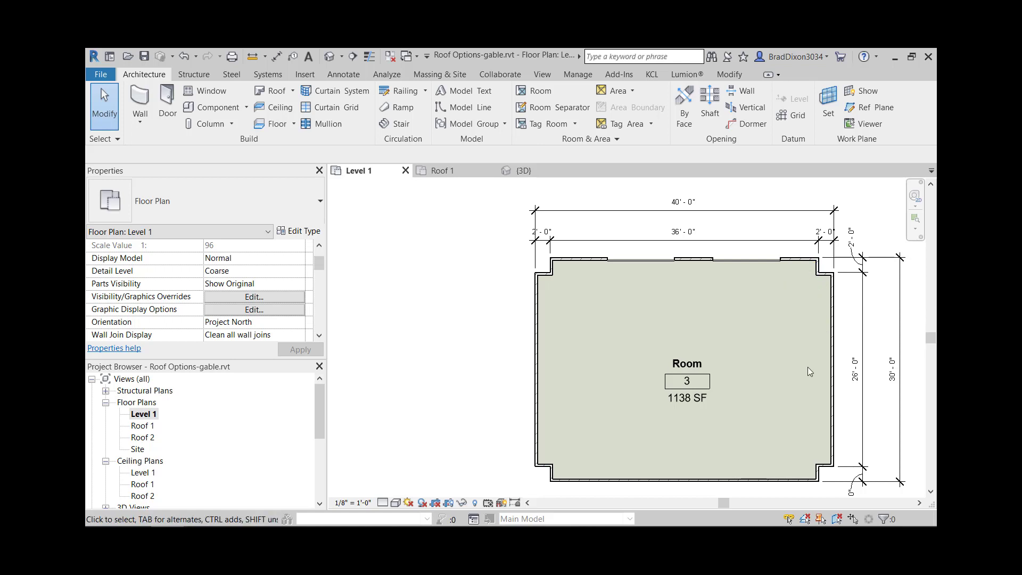
scroll(761, 381, down, 1)
middle_drag(765, 405, 726, 348)
scroll(726, 348, down, 2)
middle_drag(576, 391, 662, 367)
scroll(652, 410, down, 1)
middle_drag(436, 443, 703, 434)
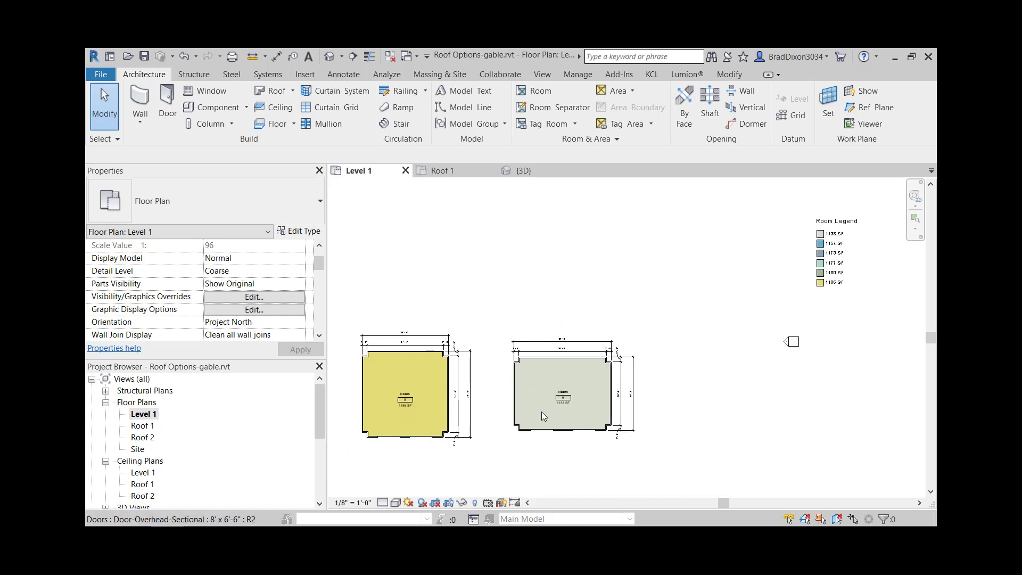
middle_drag(554, 417, 616, 394)
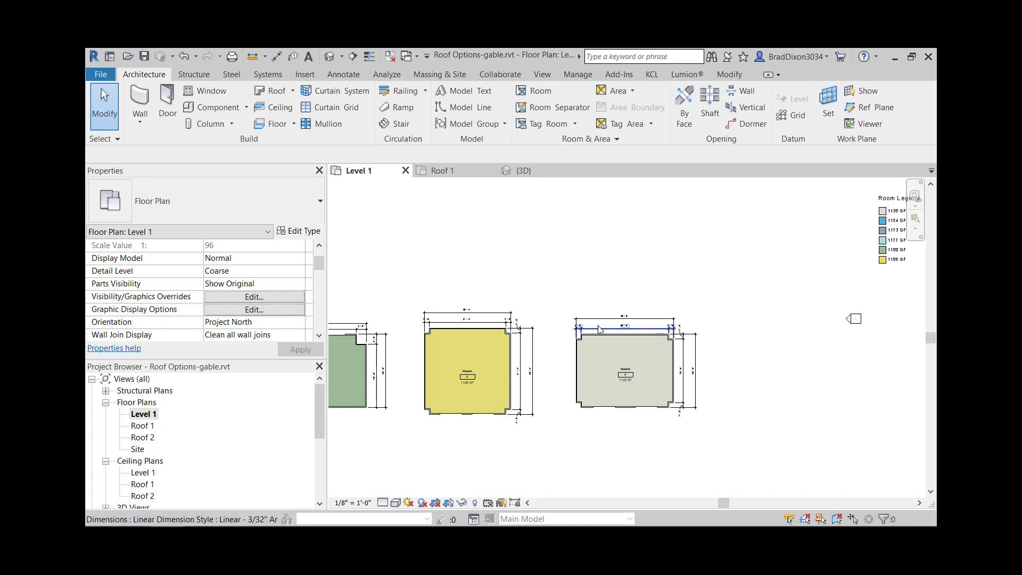
- Reopen the roof's footprint in the Roof 1 floor plan and delete the short vertical boundary edge at the upper-left notch
double_click(155, 427)
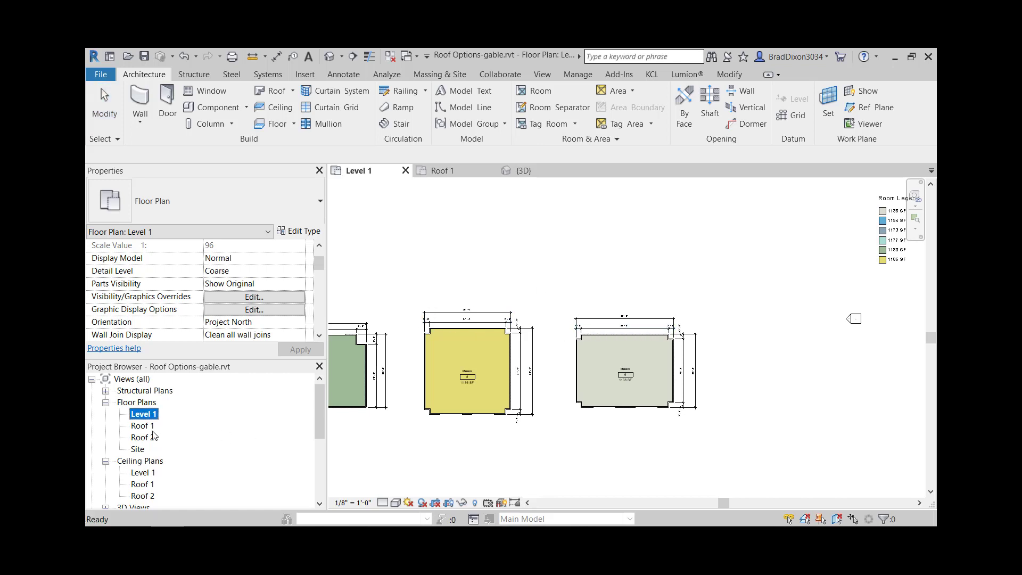
click(558, 314)
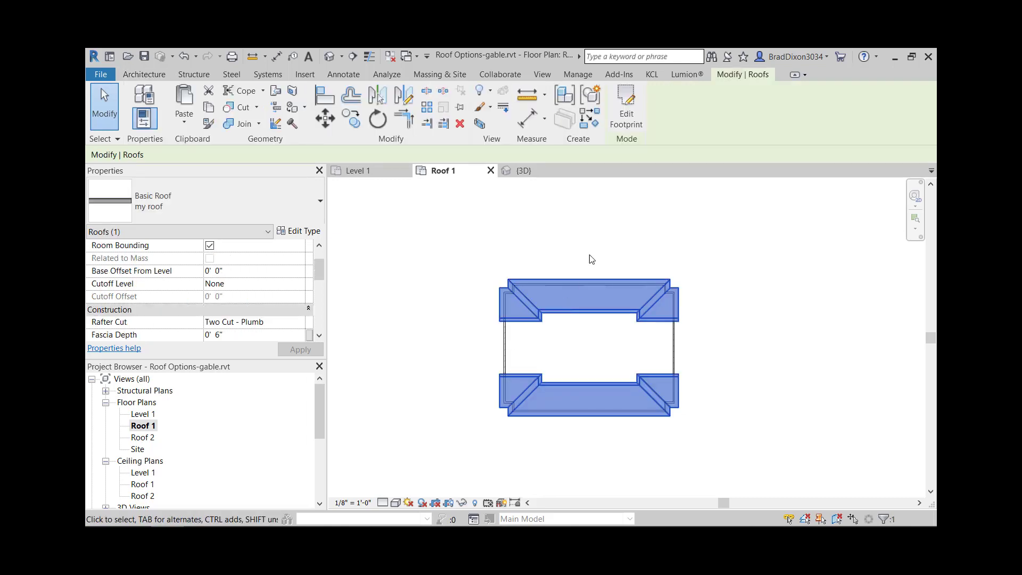
click(612, 106)
scroll(509, 286, up, 2)
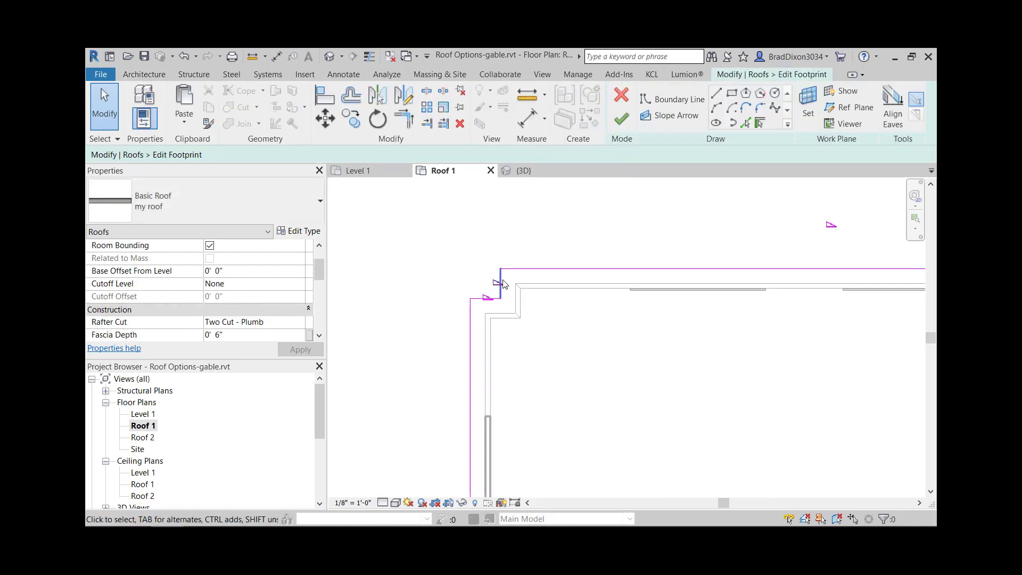
click(501, 283)
key(Delete)
scroll(562, 227, down, 2)
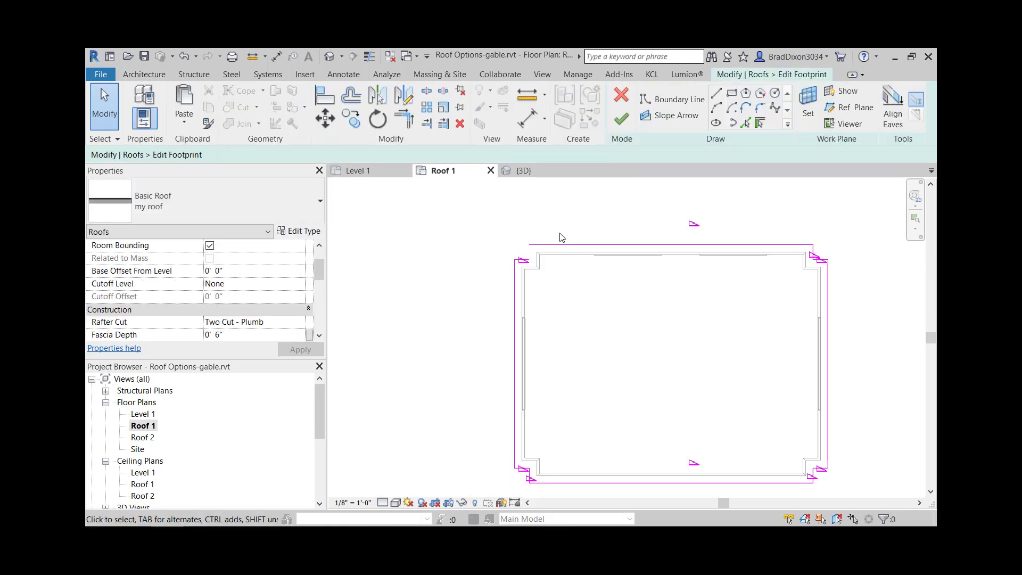
middle_drag(591, 343, 499, 327)
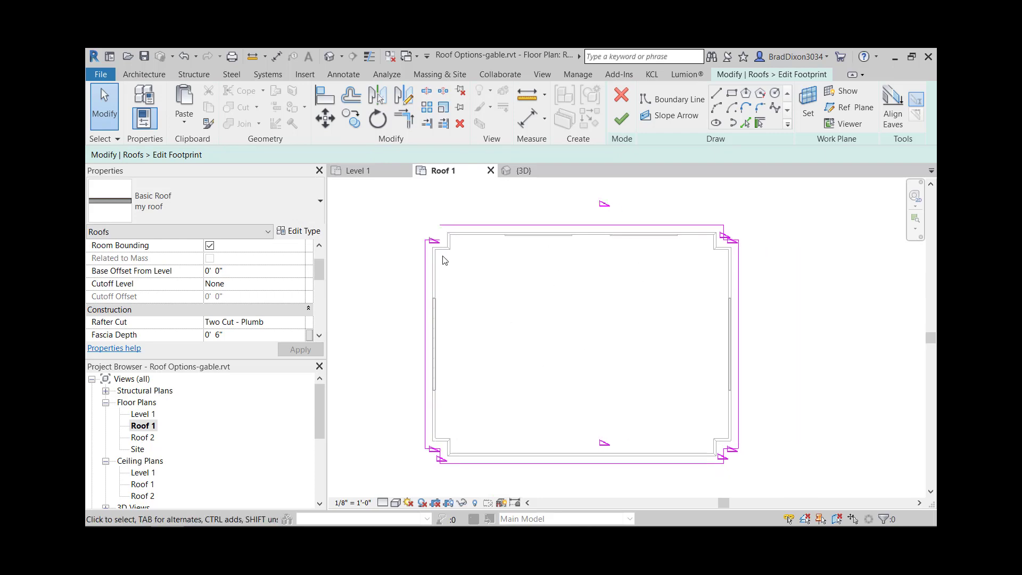
- Try to finish the footprint with the boundary loop open at the notch, and continue sketching
click(621, 118)
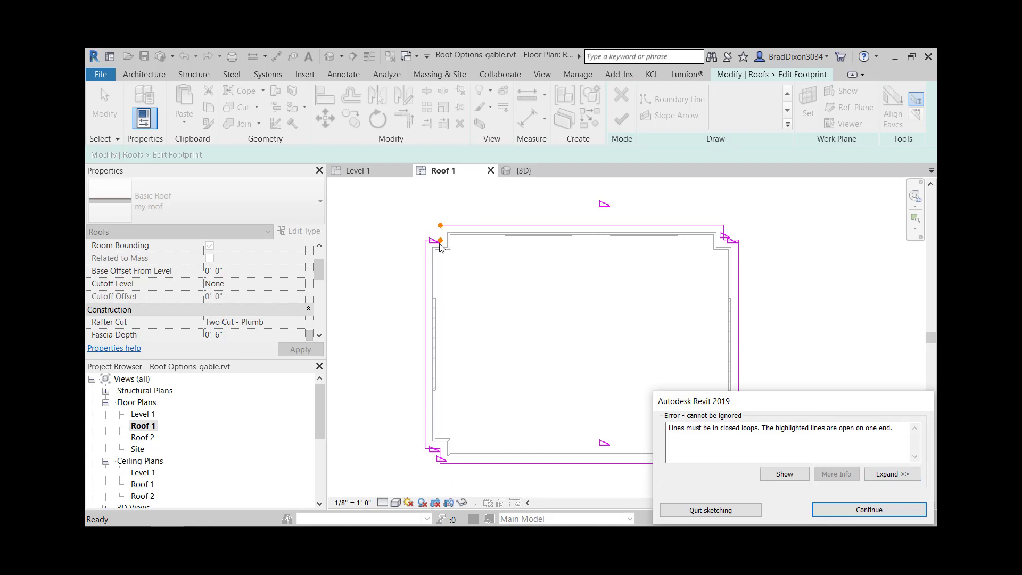
click(867, 509)
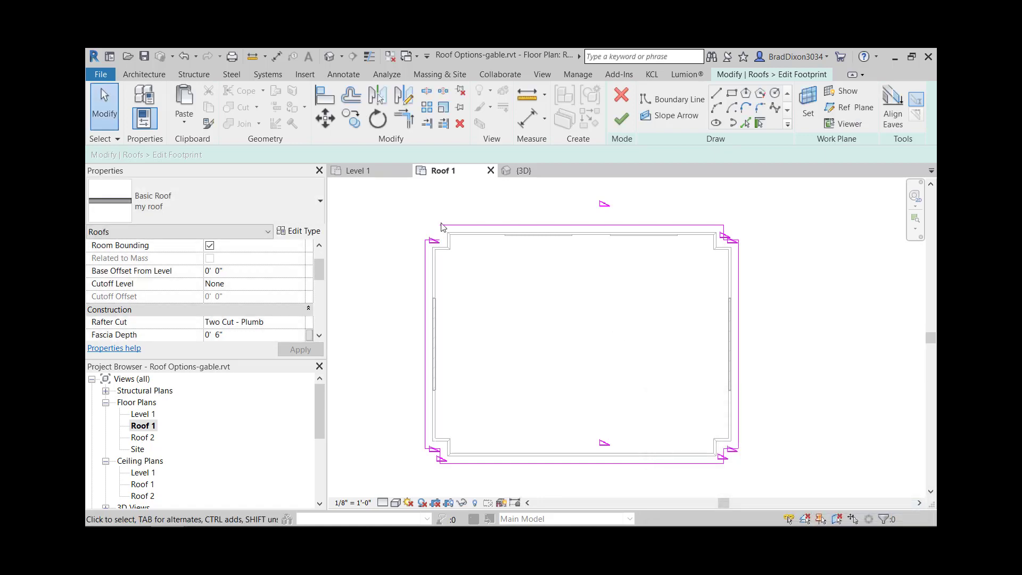
click(621, 121)
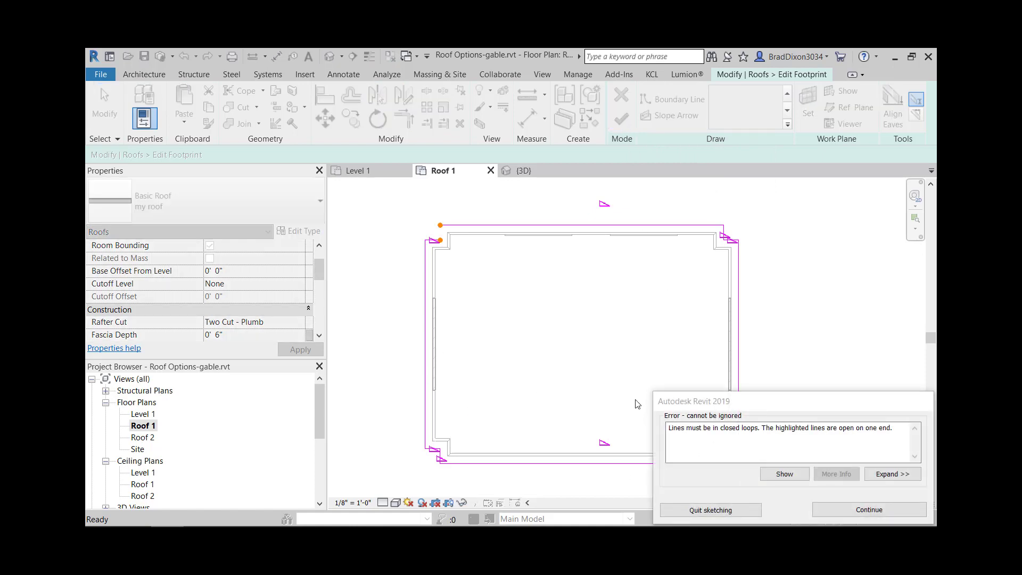
click(886, 503)
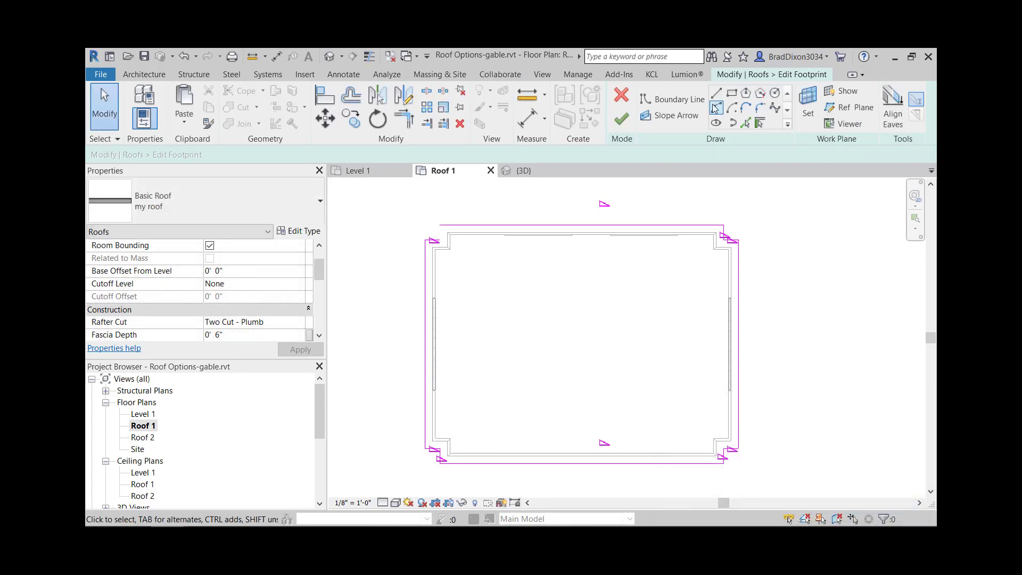
- Replace the missing notch edge by picking its wall with a 1' 0" overhang and no defined slope, and finish the footprint
click(759, 123)
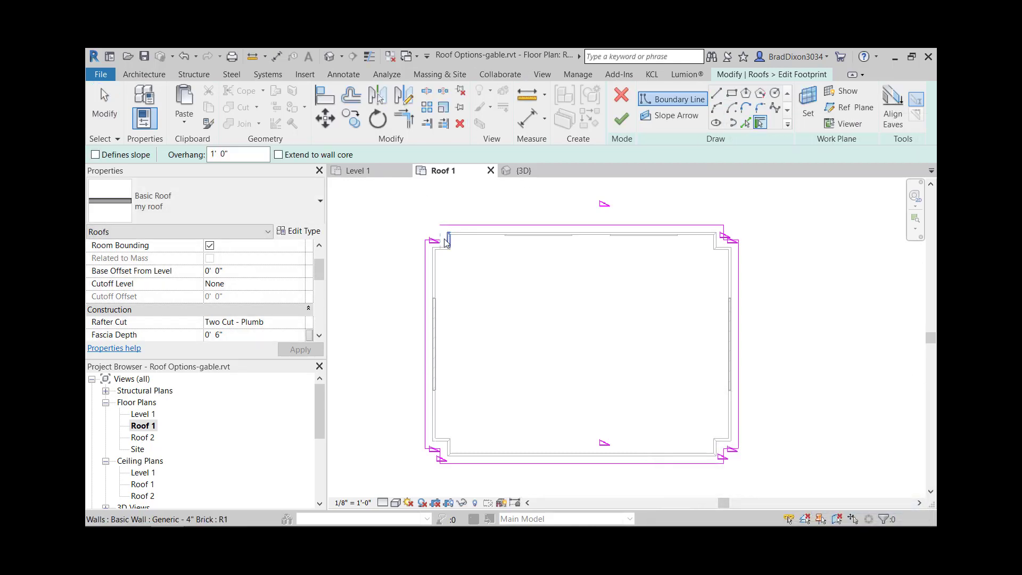
key(Escape)
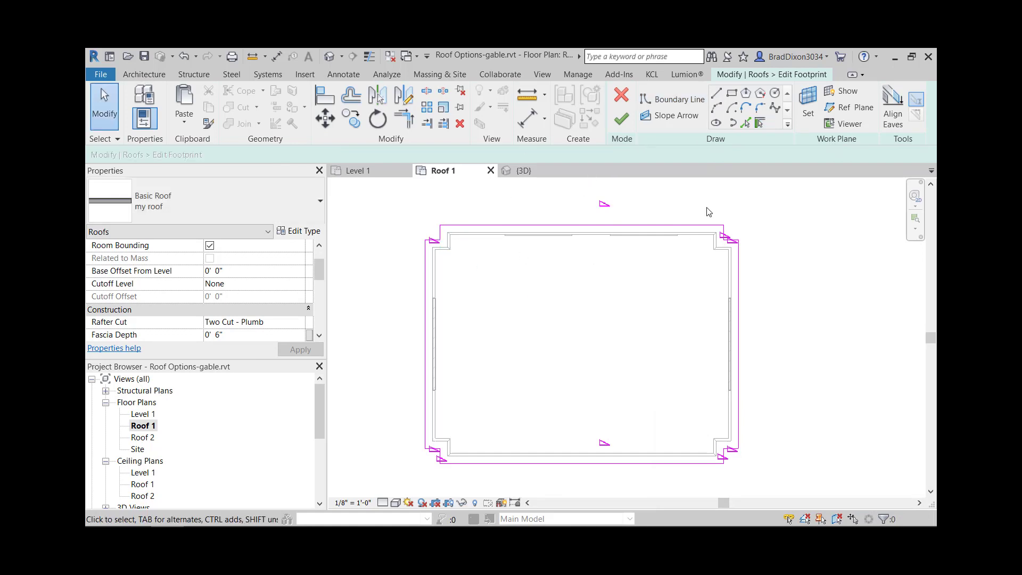
click(622, 119)
click(899, 266)
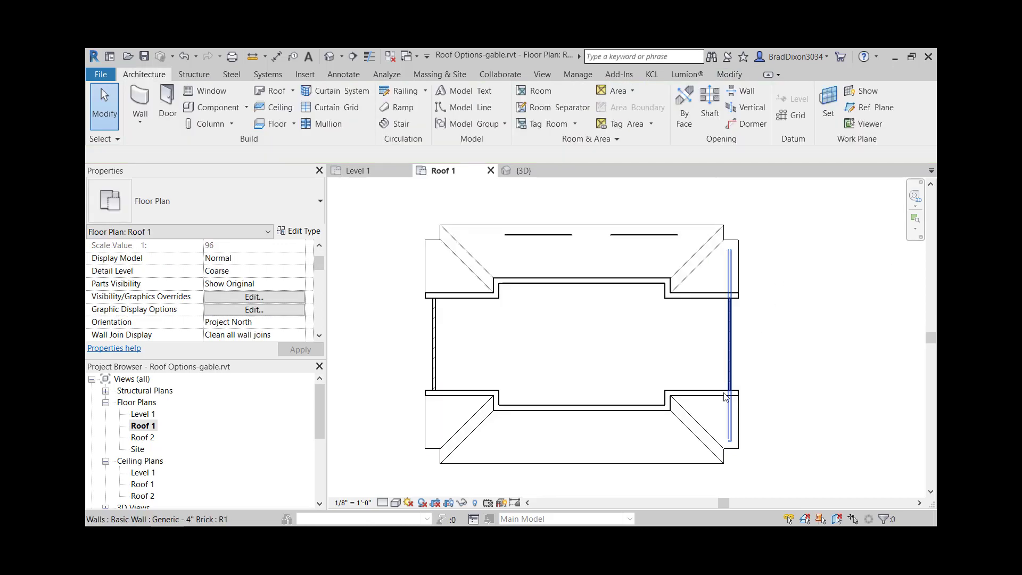
middle_drag(784, 447, 779, 407)
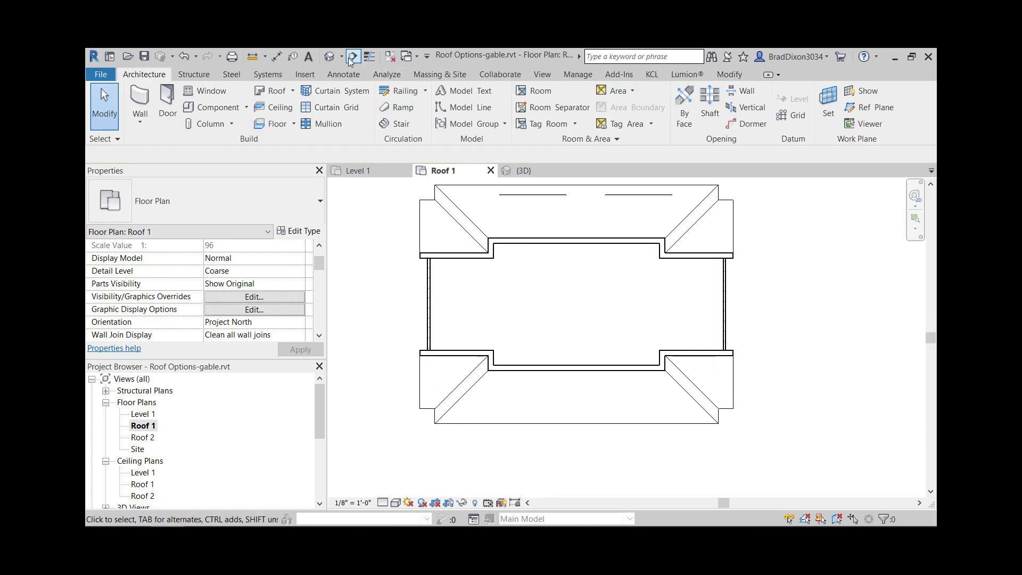
- Show the finished roof in 3D and check its gable ends and corner notches
click(330, 56)
scroll(793, 427, up, 2)
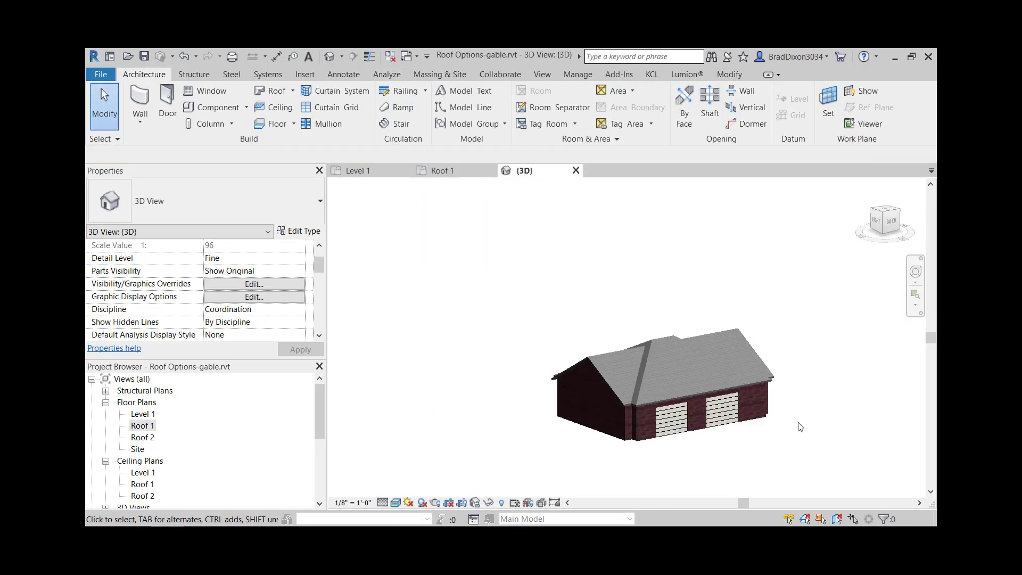
scroll(814, 432, up, 3)
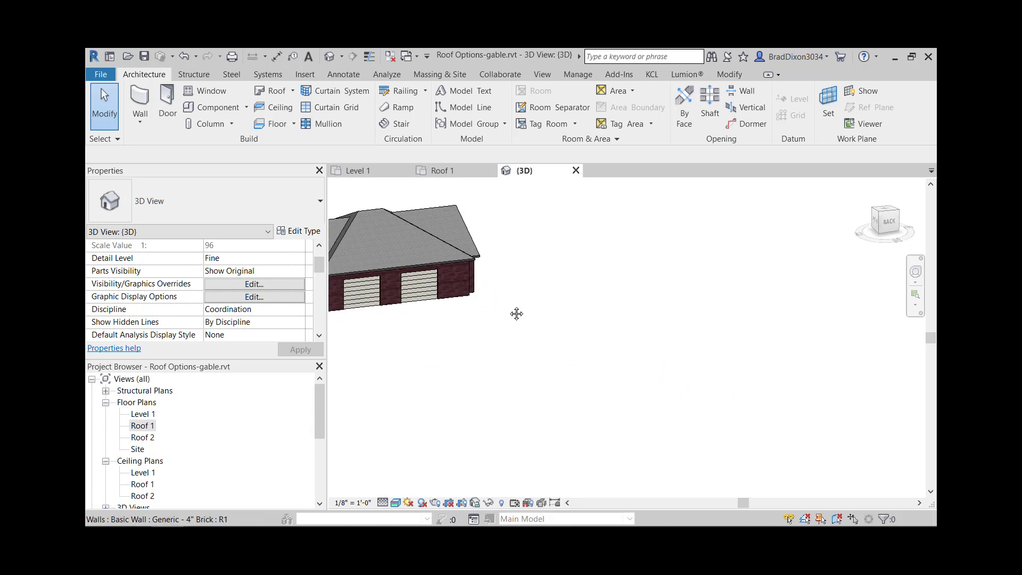
scroll(515, 312, down, 3)
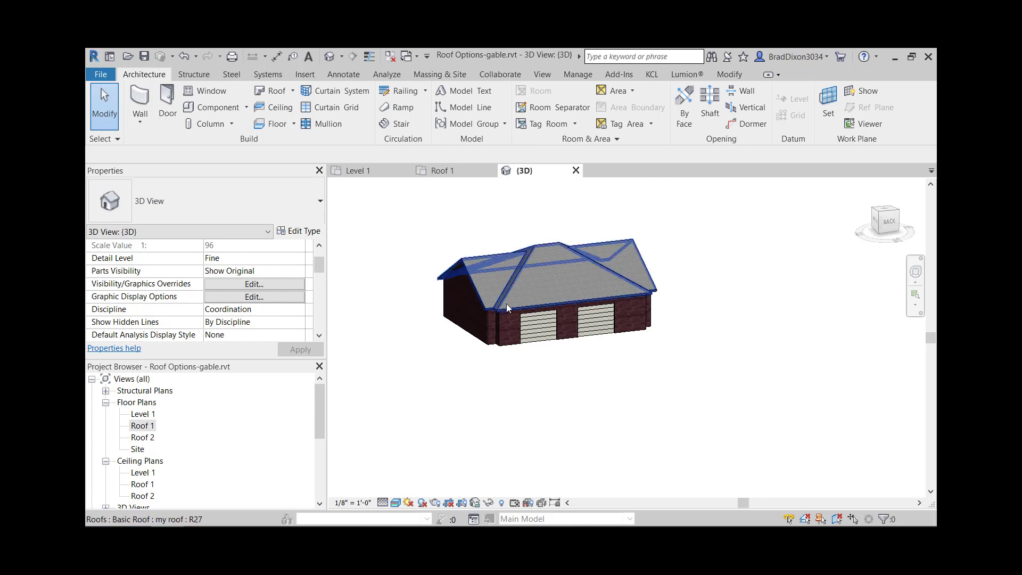
- Open the Roof 1 floor plan and reopen the main roof's footprint for editing
scroll(505, 318, up, 3)
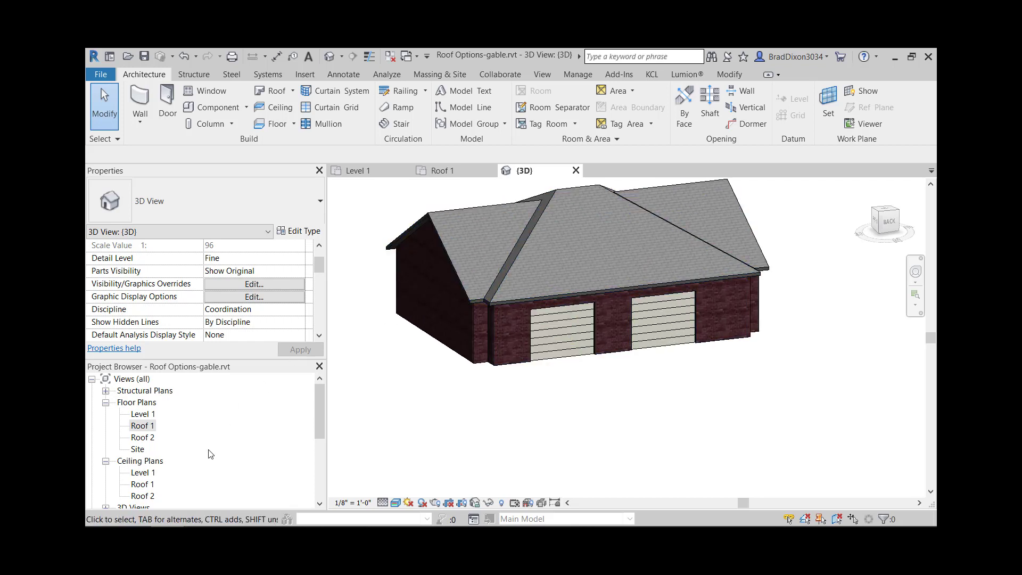
double_click(145, 429)
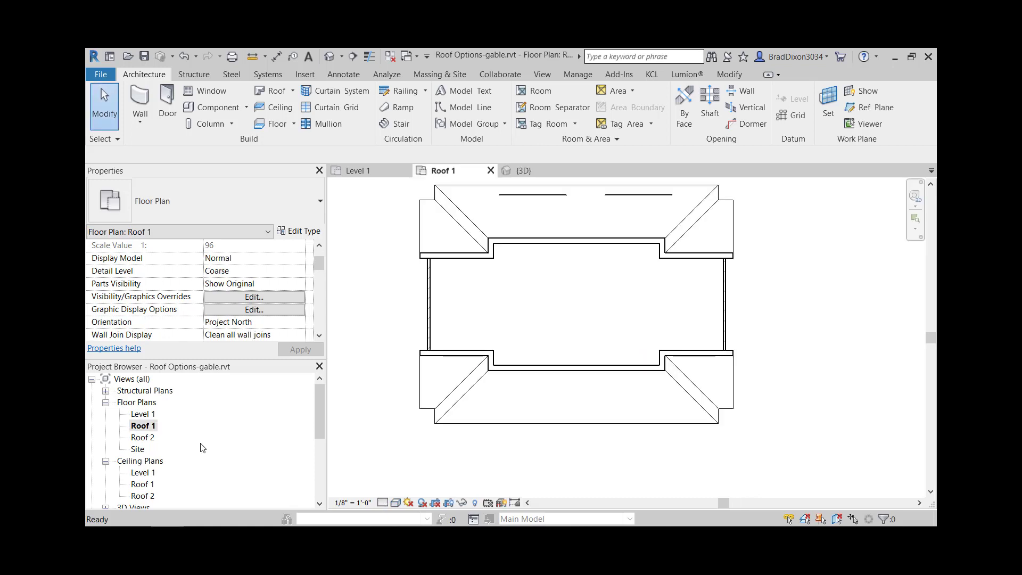
click(626, 211)
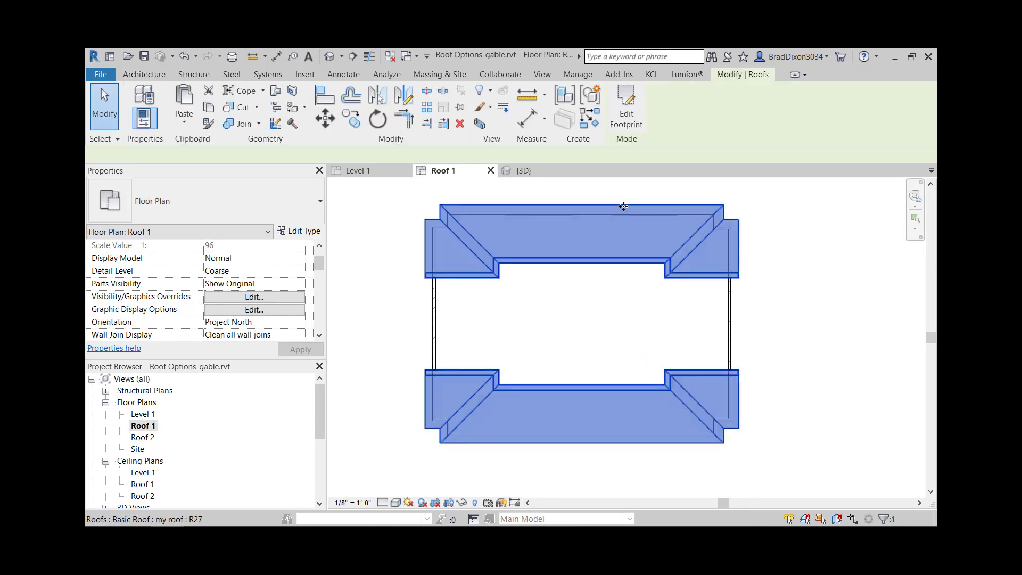
click(626, 109)
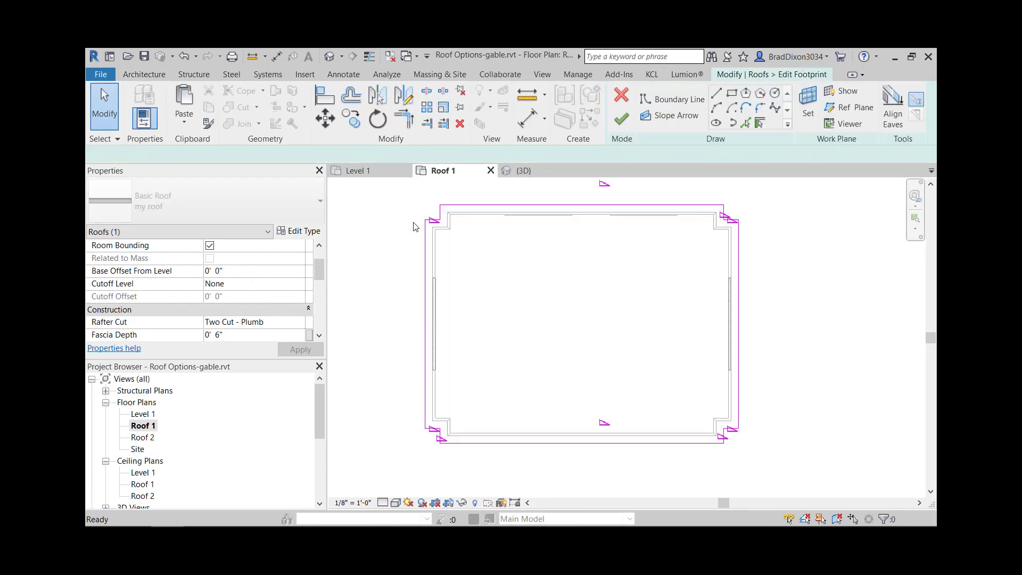
scroll(510, 230, up, 5)
middle_drag(678, 260, 574, 292)
ctrl+click(835, 241)
ctrl+click(851, 253)
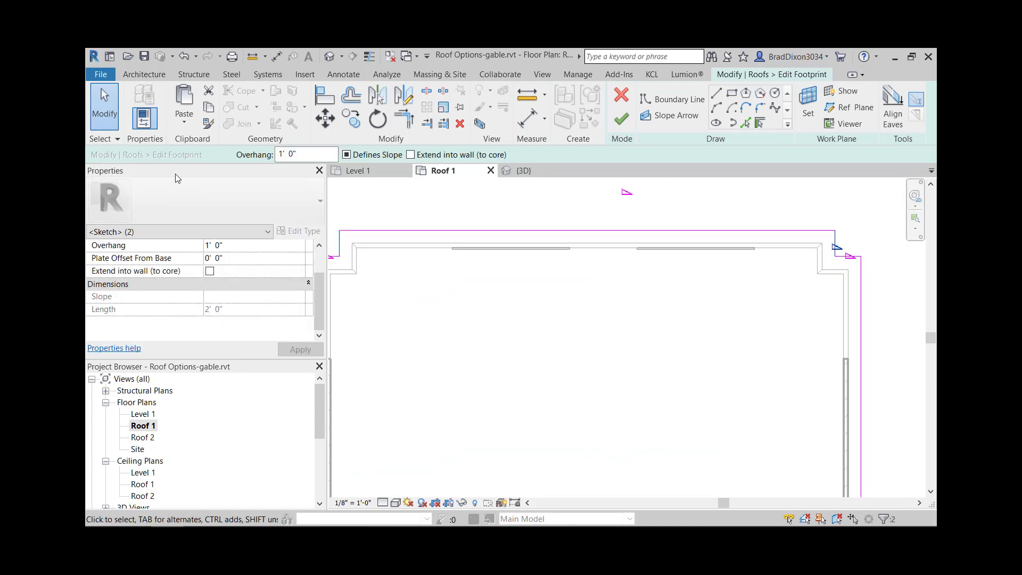
scroll(456, 255, down, 4)
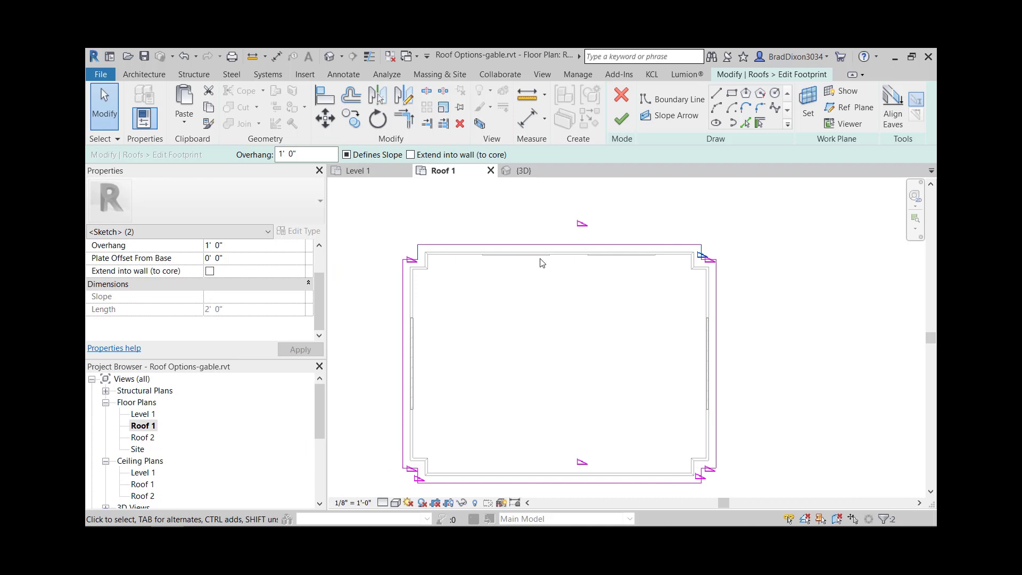
click(464, 296)
- Remove the defined slope from the long footprint edge above the garage doors and finish the footprint
scroll(415, 264, up, 2)
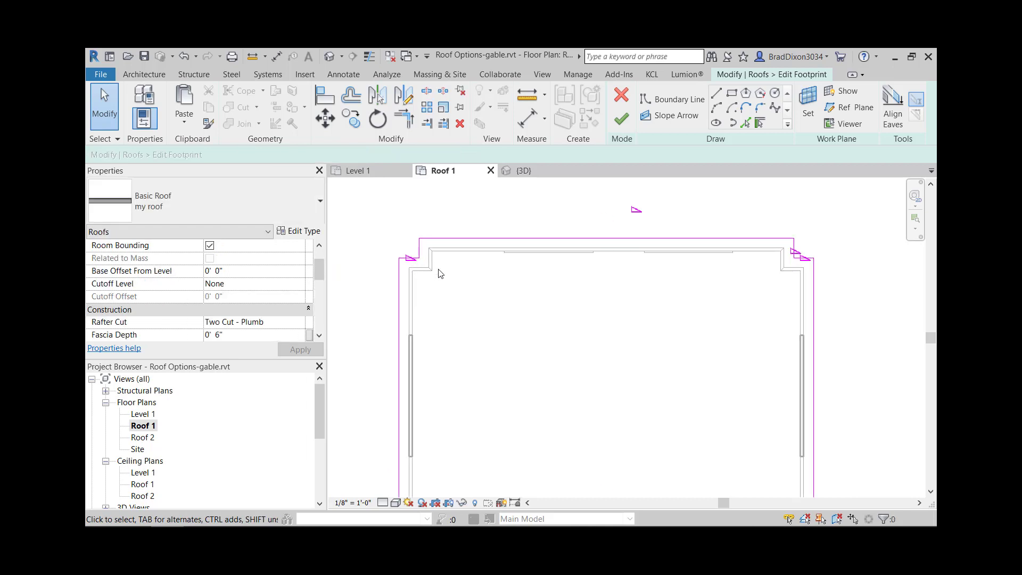
click(644, 237)
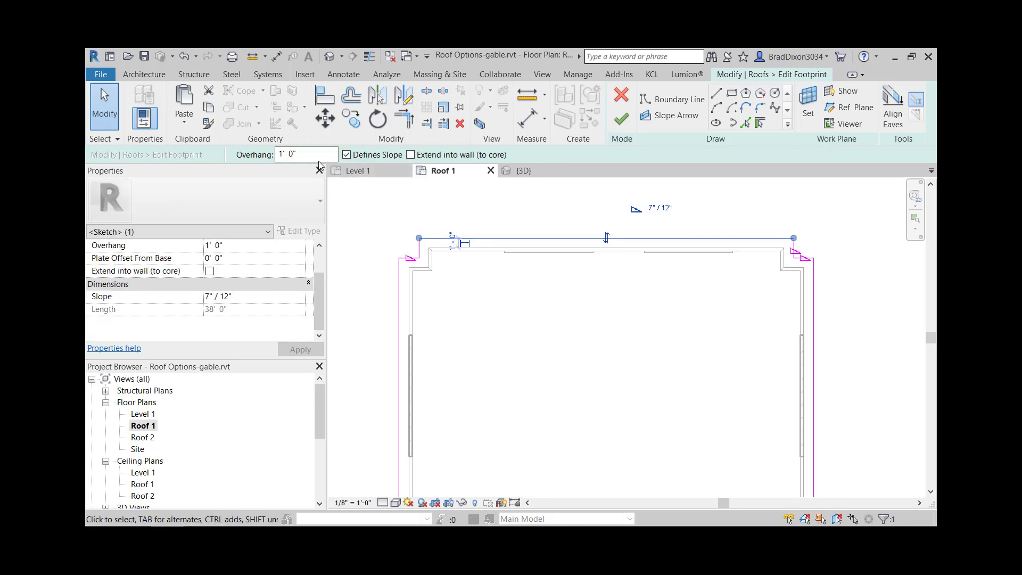
click(347, 155)
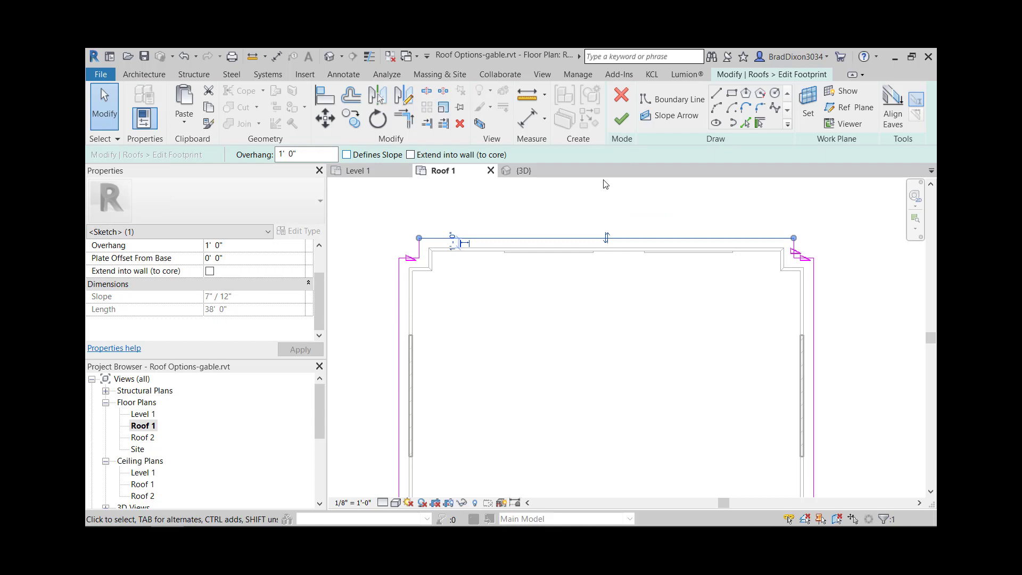
click(623, 121)
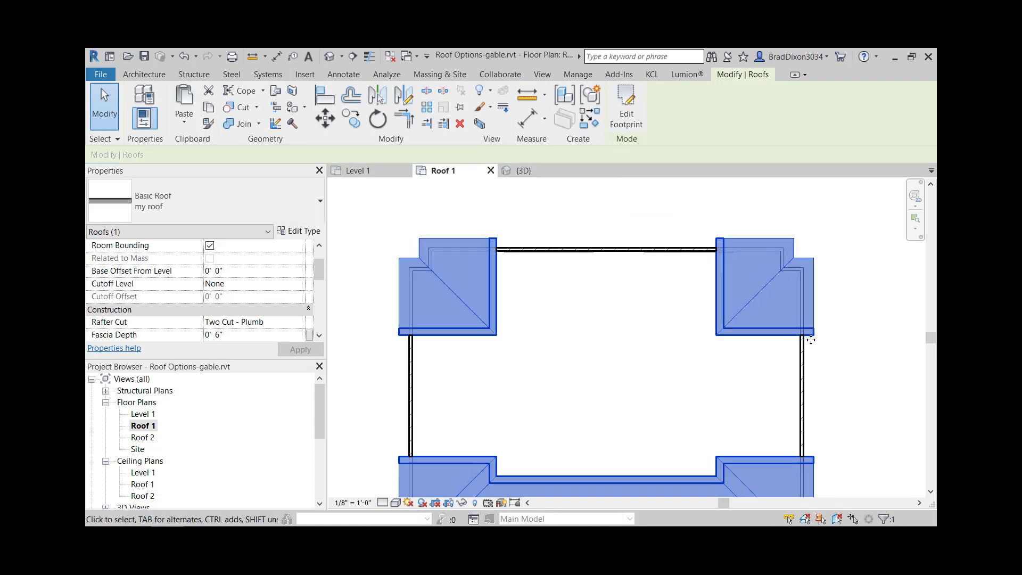
- Show the roof in 3D and check the garage-door gable and the roof's slope property
click(330, 56)
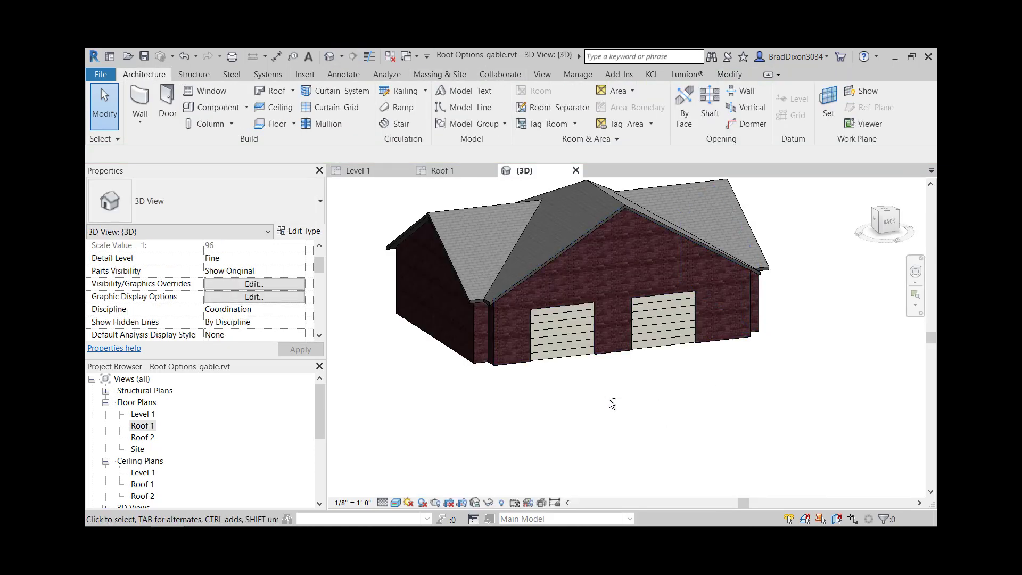
shift+middle_drag(609, 399, 625, 406)
middle_drag(787, 344, 667, 311)
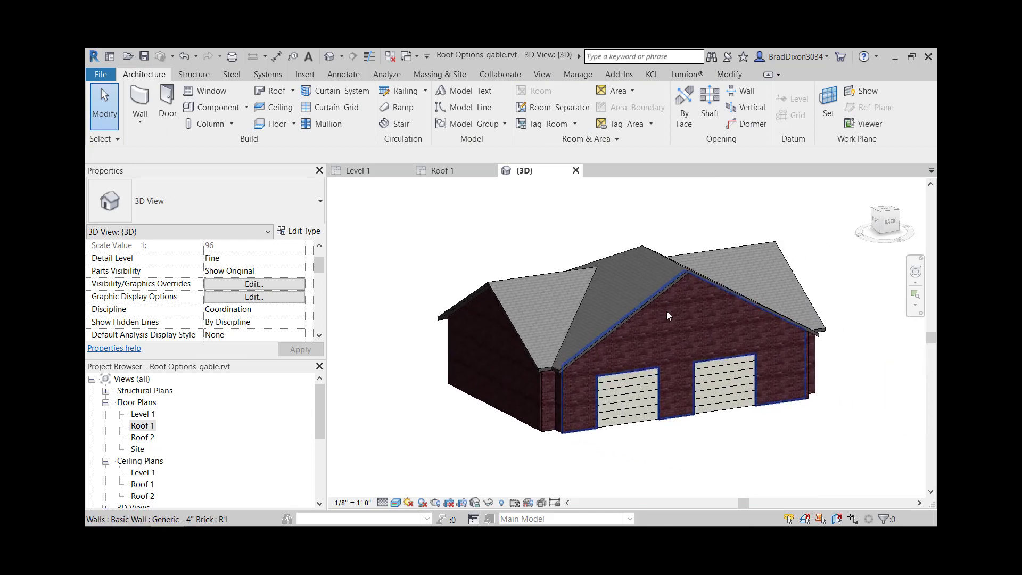
click(669, 282)
scroll(255, 297, down, 5)
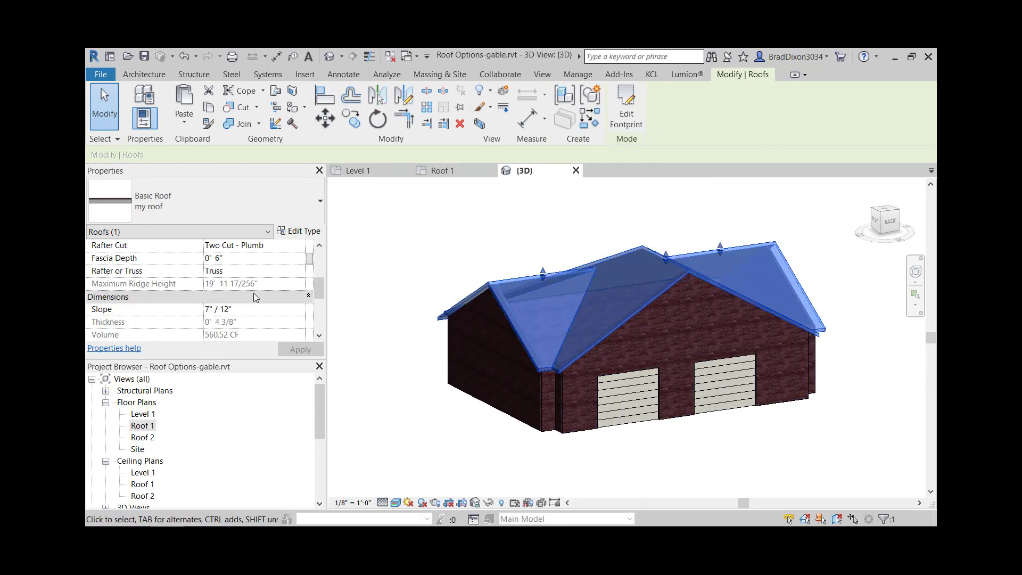
click(395, 241)
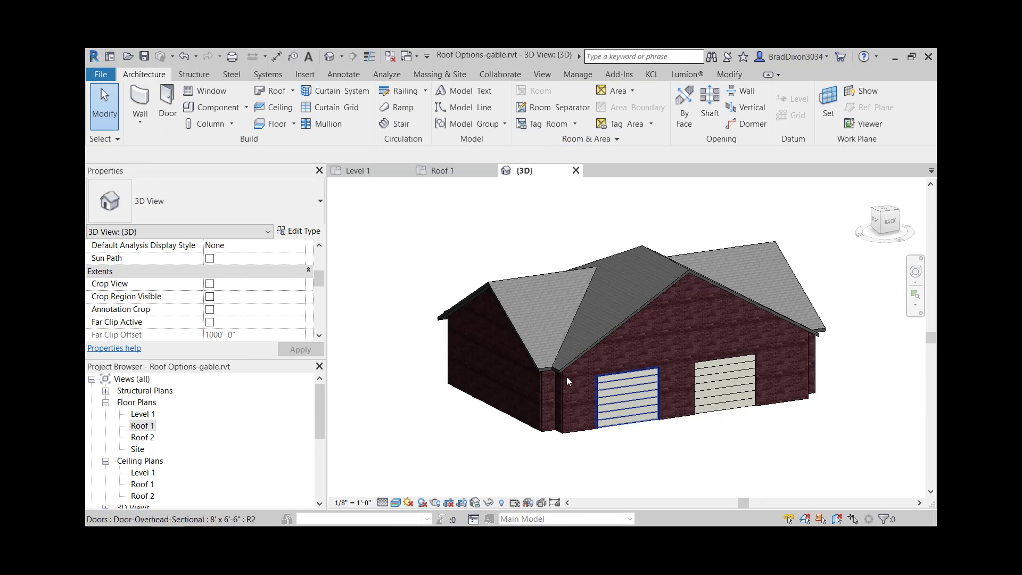
- Move the left garage door toward the other one so their centers are 13' 2" apart
click(643, 403)
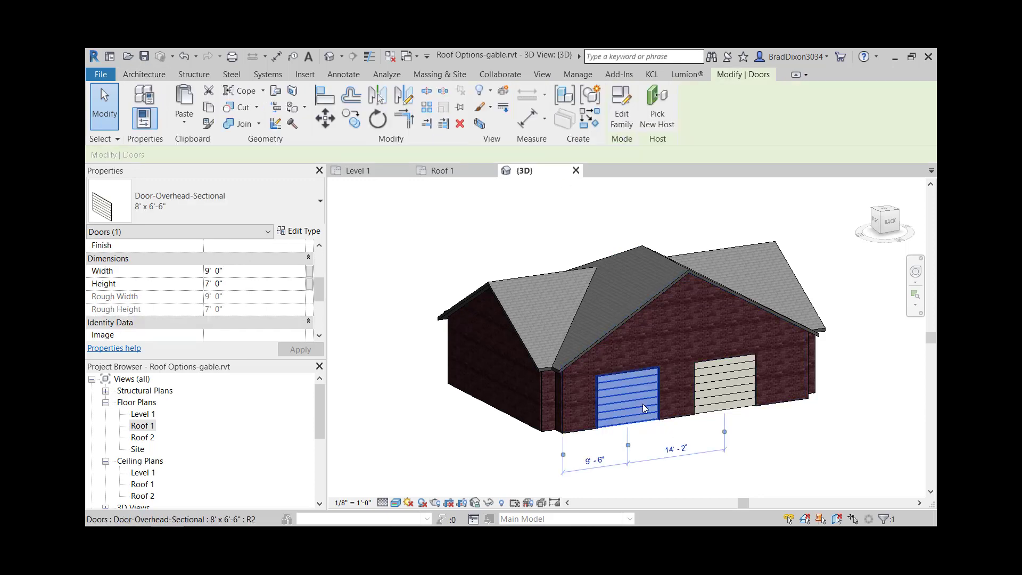
drag(643, 403, 755, 403)
click(742, 392)
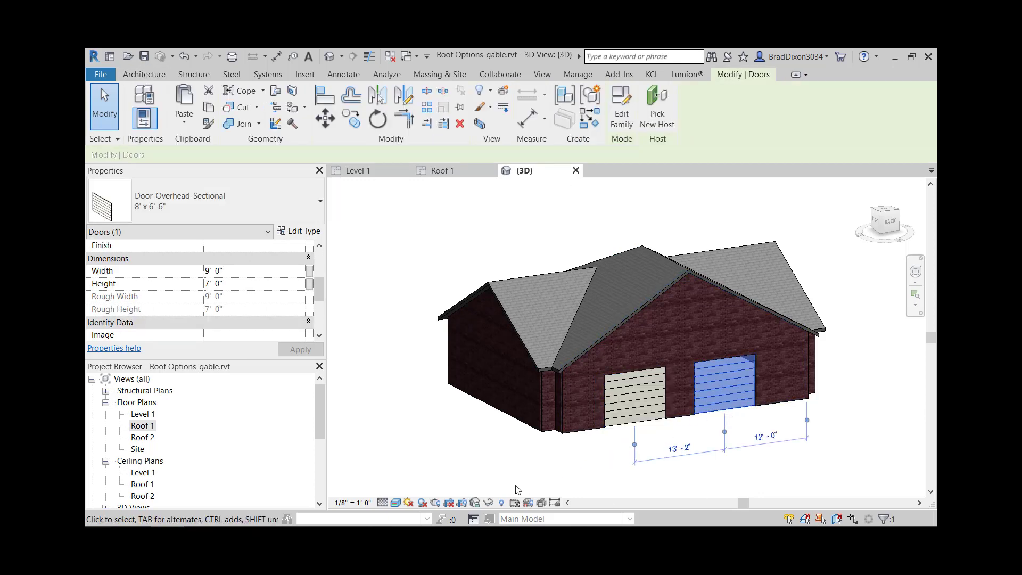
click(519, 464)
- In the Roof 1 floor plan, start a roof by footprint and sketch a rectangle about 32' 6" by 4' 6" outward from the garage-door wall
click(141, 425)
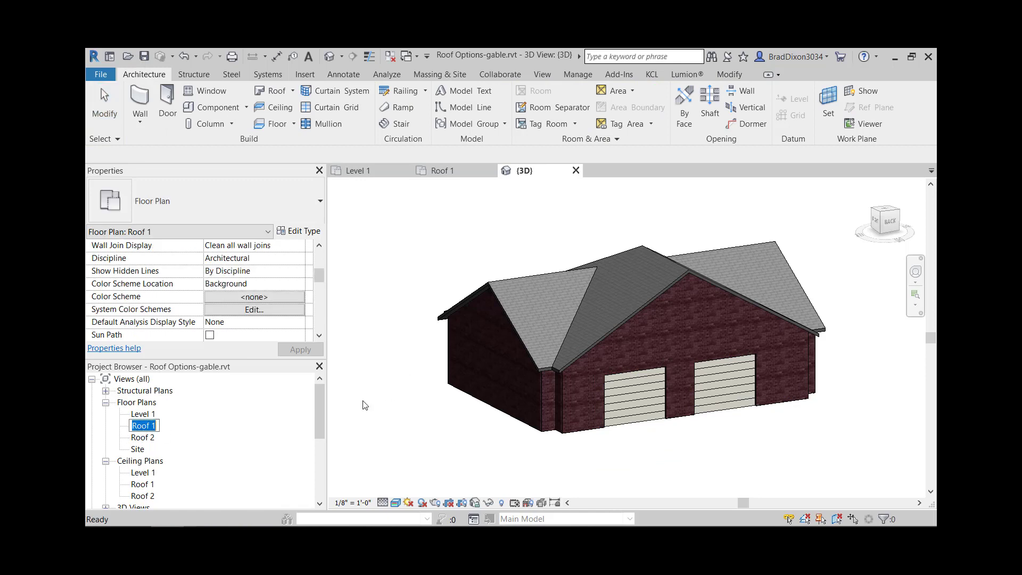
click(186, 423)
double_click(142, 426)
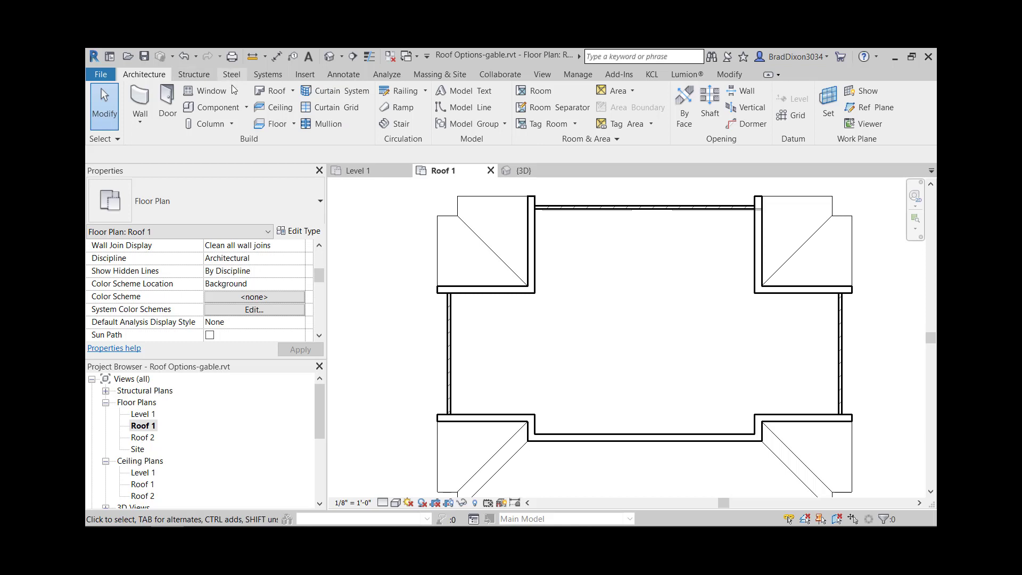
click(276, 93)
scroll(513, 194, down, 2)
middle_drag(605, 226, 599, 266)
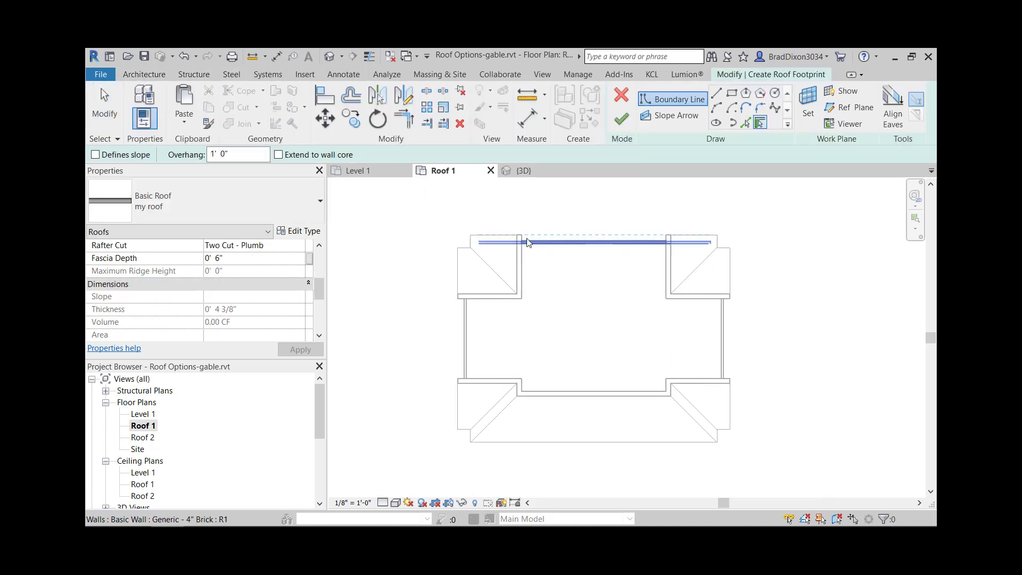
click(731, 92)
scroll(490, 207, up, 1)
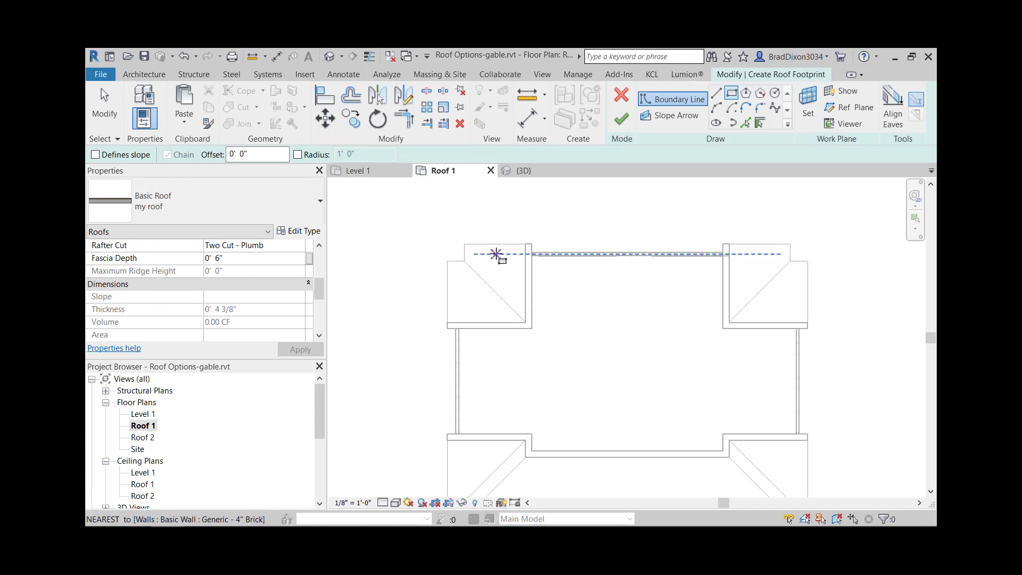
click(495, 251)
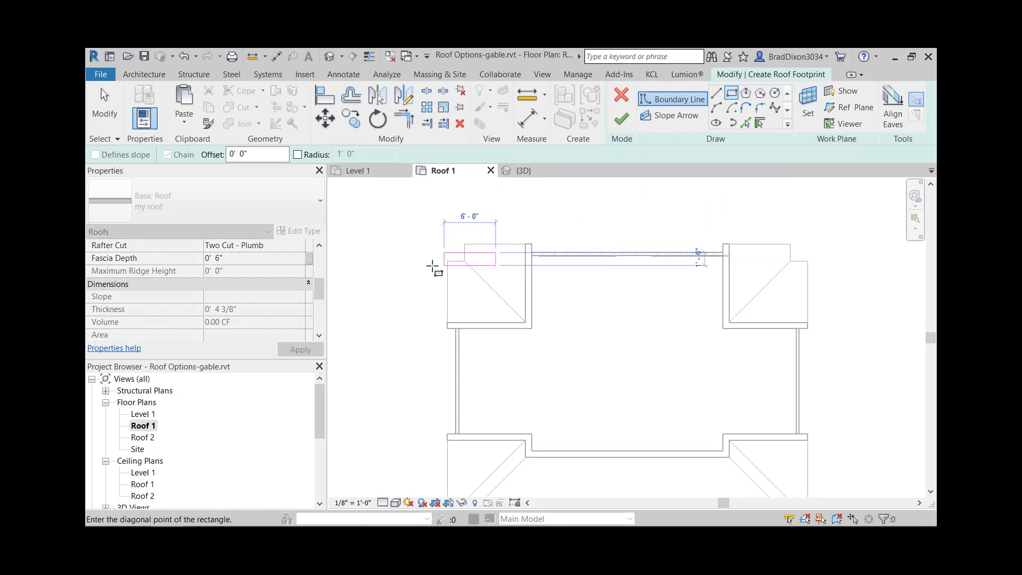
click(773, 213)
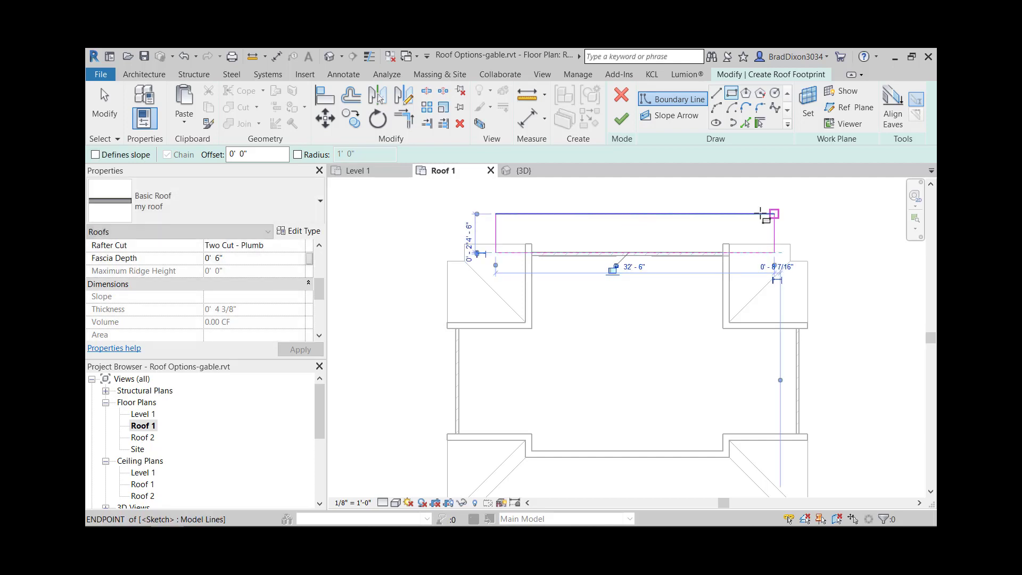
key(Escape)
key(Escape)
- Move the rectangle's left edge outward to make the footprint 34' 0" long
click(494, 229)
drag(494, 230, 478, 232)
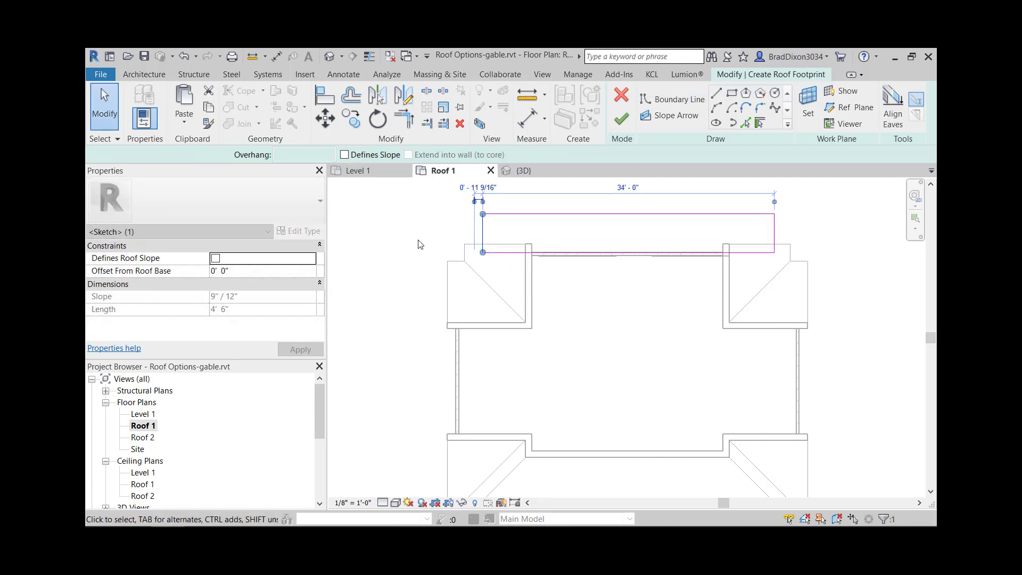
click(405, 245)
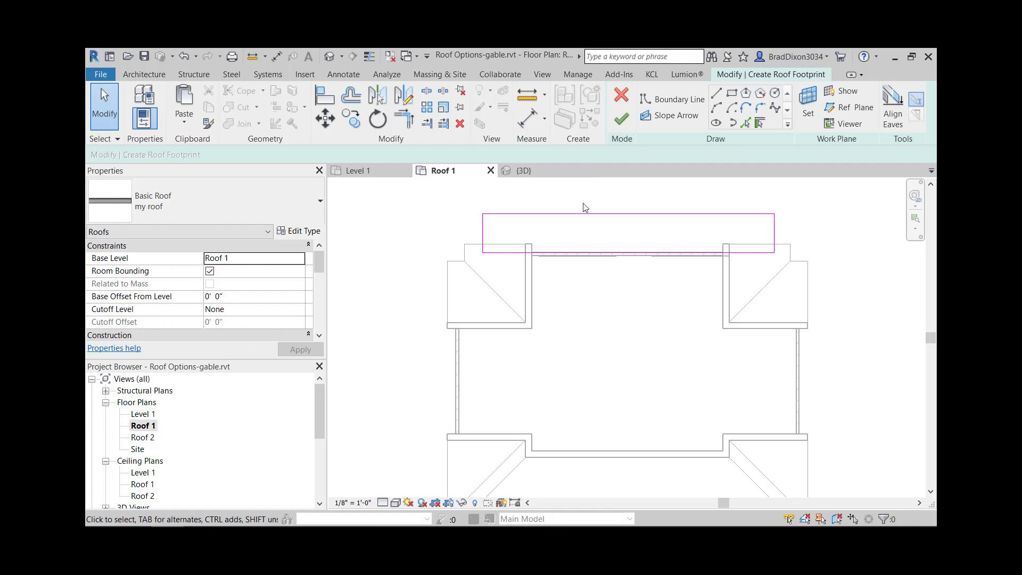
- Make the rectangle's outer long edge slope-defining at 4" / 12" and finish the roof footprint
click(623, 217)
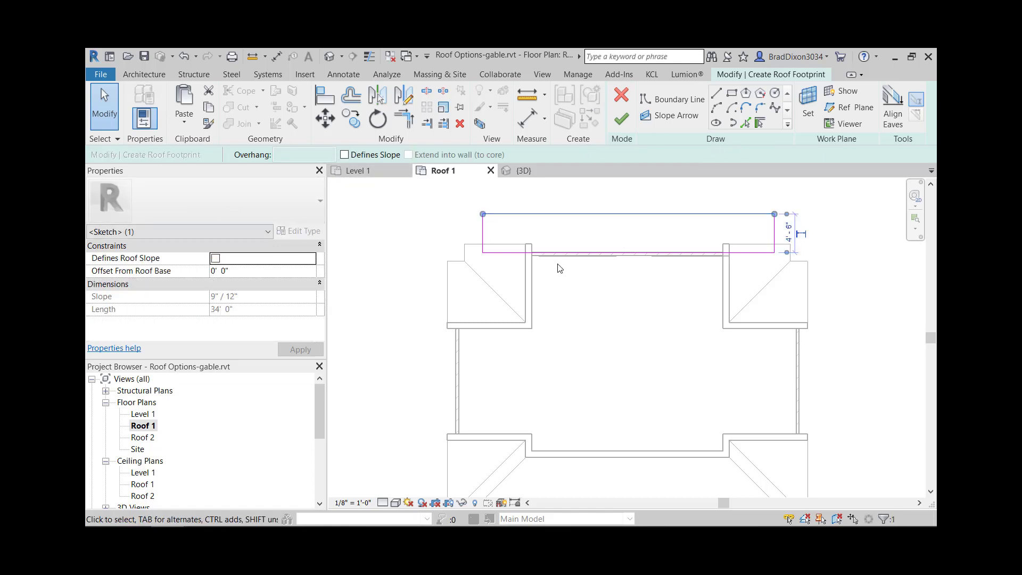
click(346, 155)
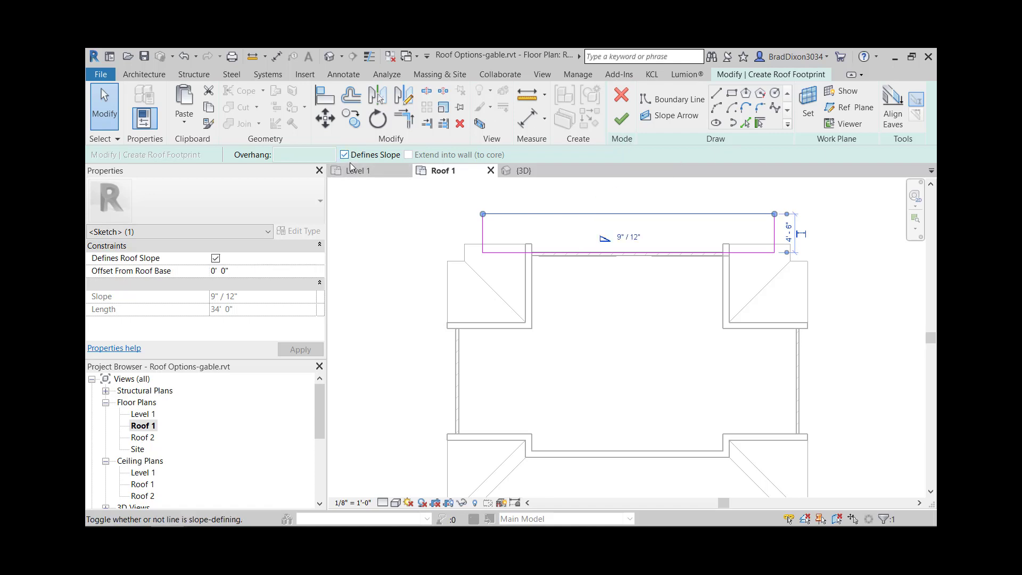
click(224, 301)
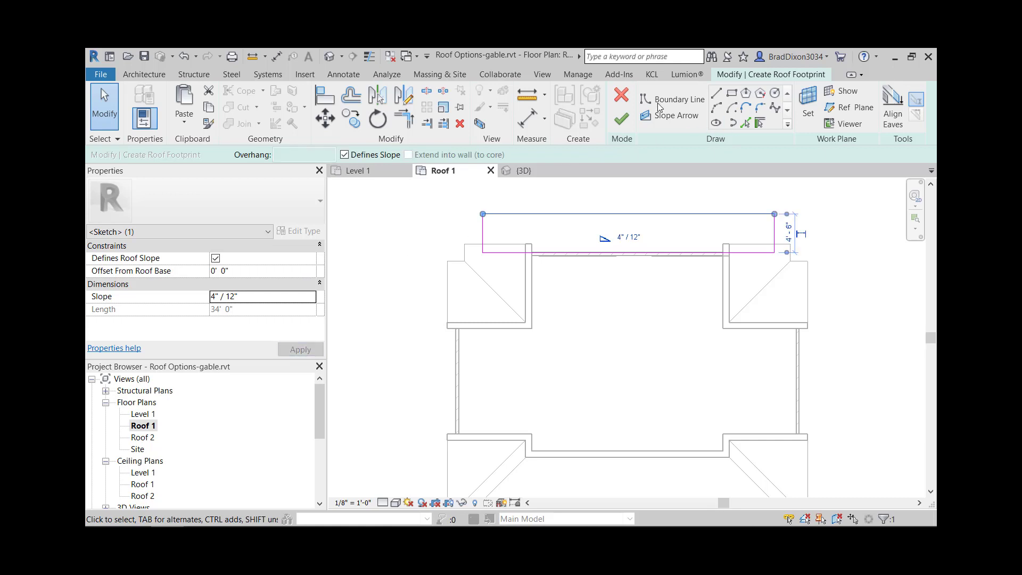
click(621, 118)
click(744, 205)
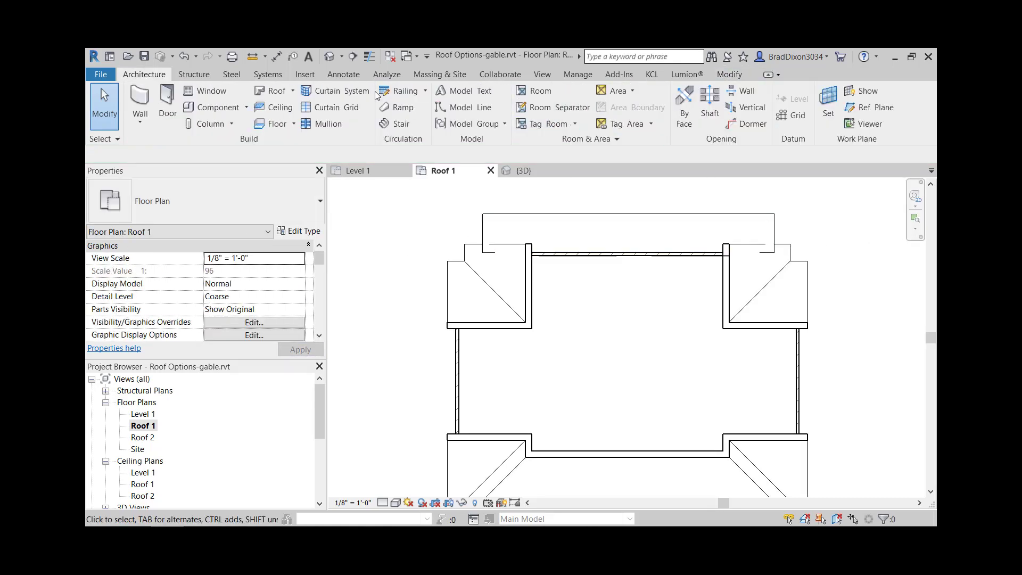
- Show the model in 3D and examine the new small roof above the garage doors
click(329, 56)
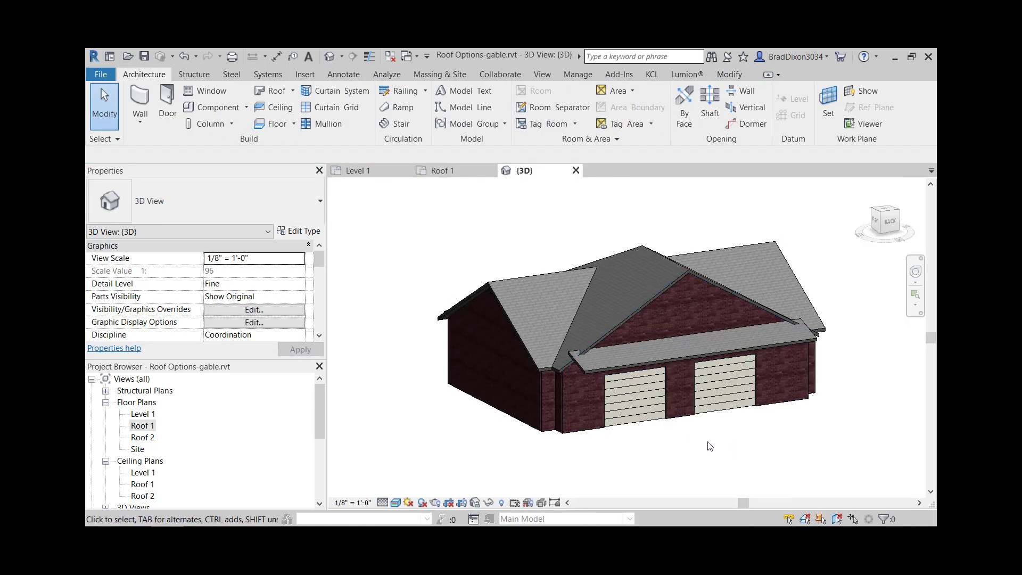
scroll(631, 372, up, 3)
middle_drag(788, 418, 417, 217)
middle_drag(673, 377, 434, 215)
middle_drag(595, 288, 595, 314)
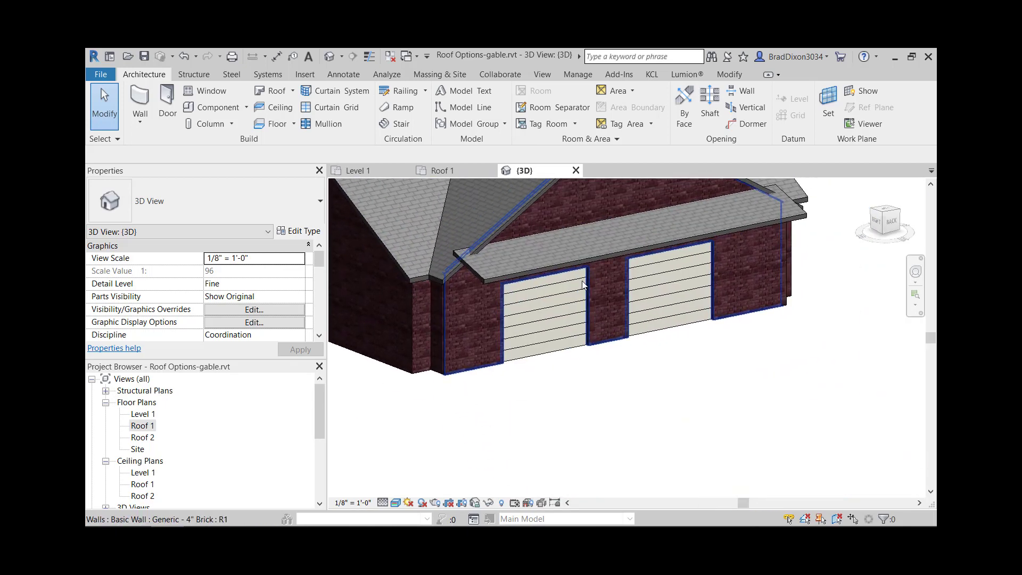
- Reopen the small roof's footprint and make both short end edges slope-defining at 4" / 12"
click(527, 269)
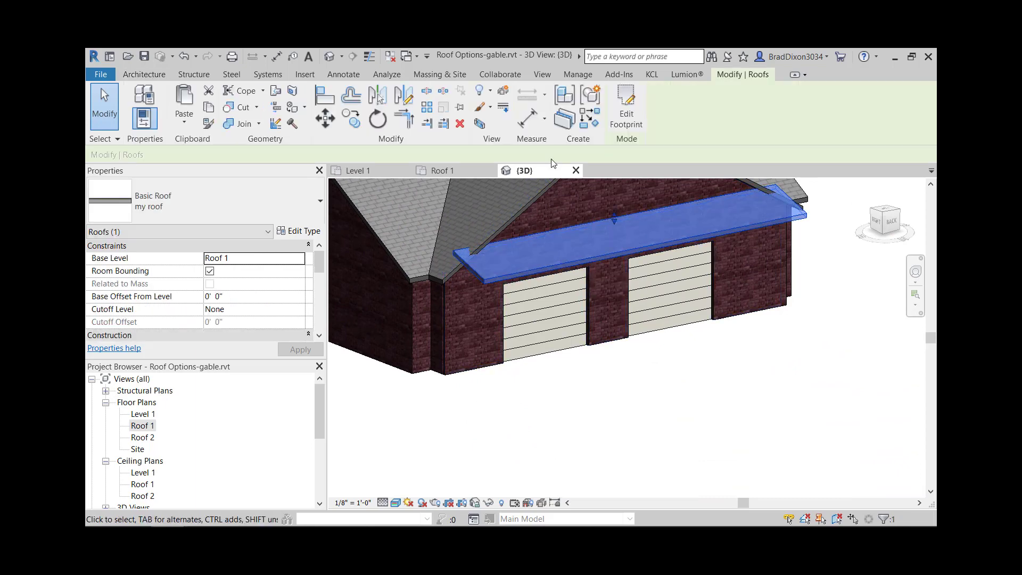
double_click(537, 279)
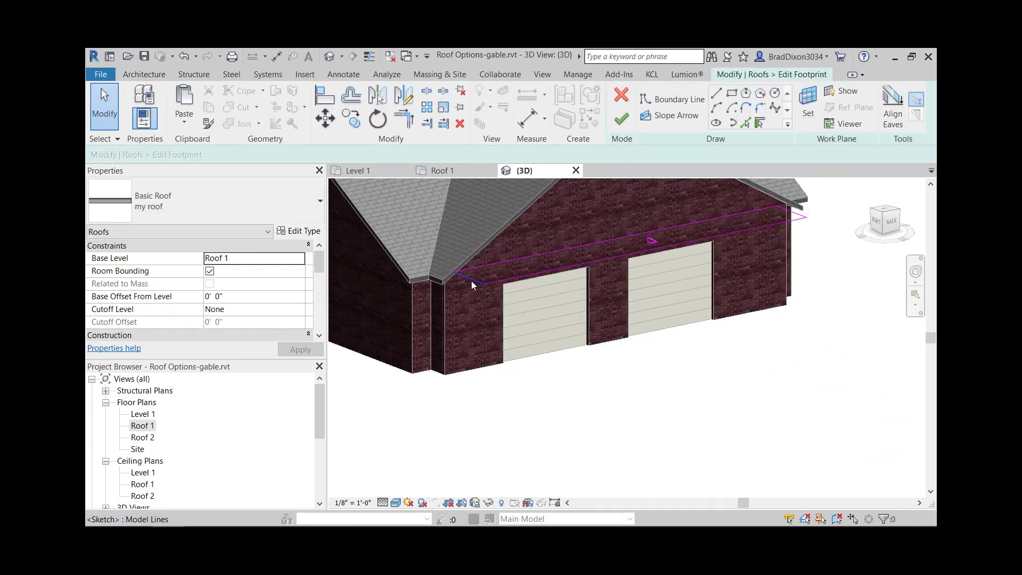
ctrl+click(793, 211)
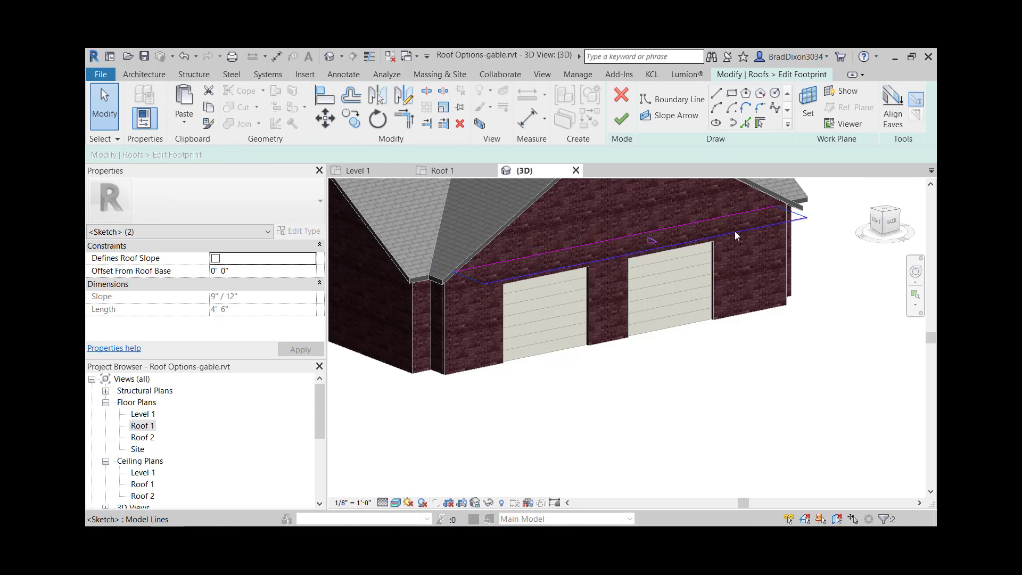
click(346, 154)
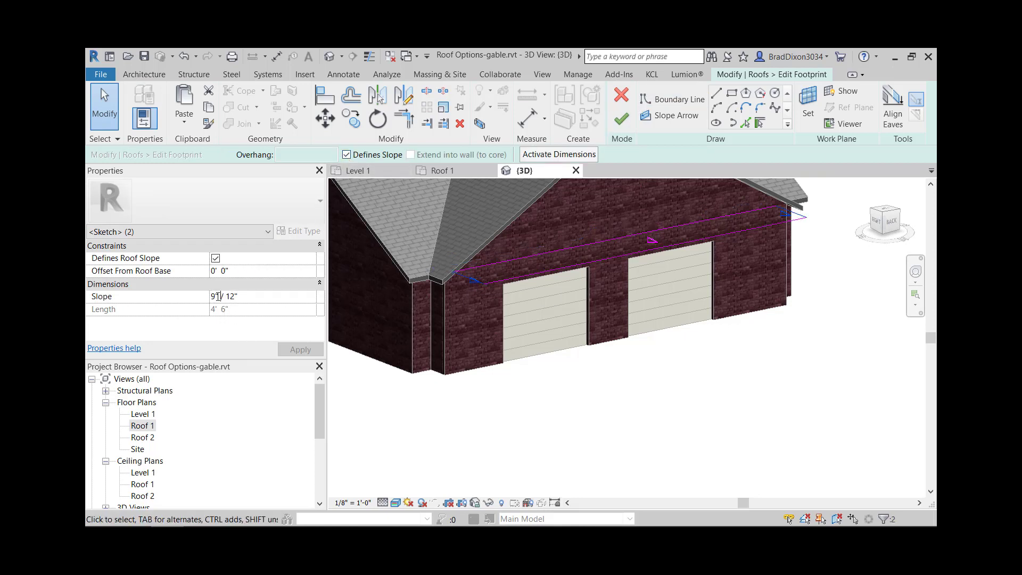
text(4)
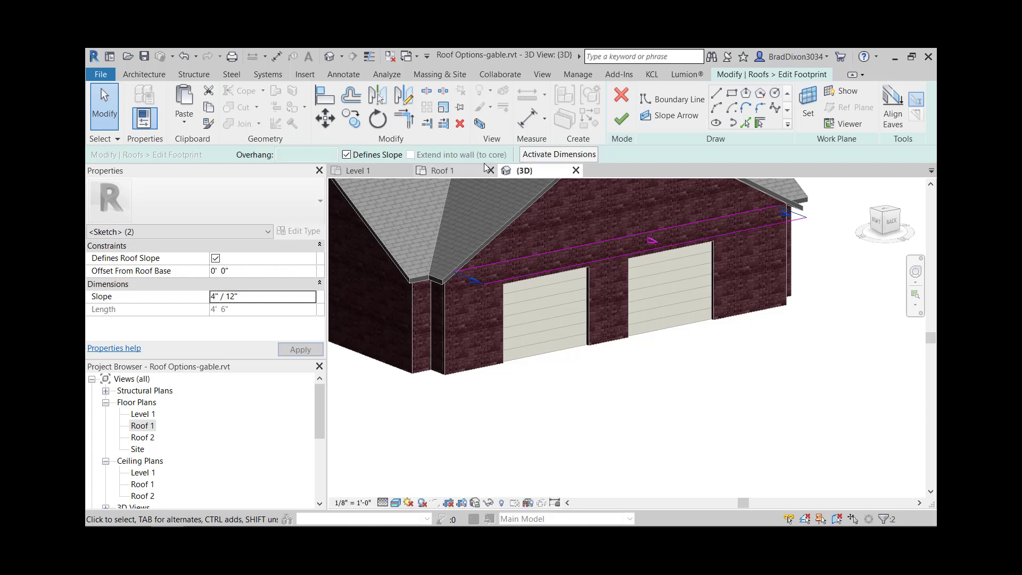
- Finish the small roof's footprint edit to apply the slopes on its short ends
click(621, 118)
click(814, 251)
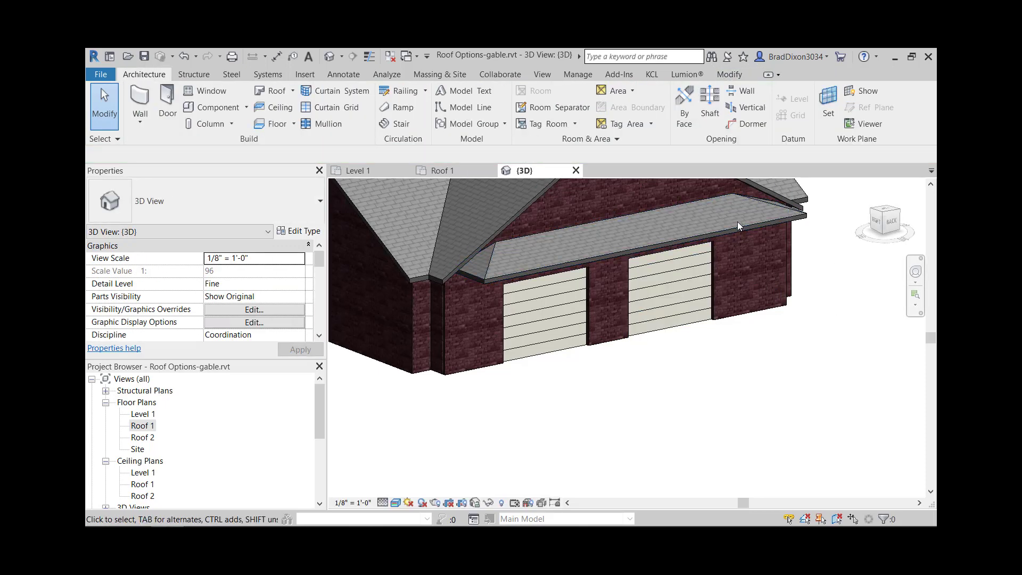
- Reopen the small garage roof's footprint, move both short end edges inward to shorten it, and finish the edit
click(720, 234)
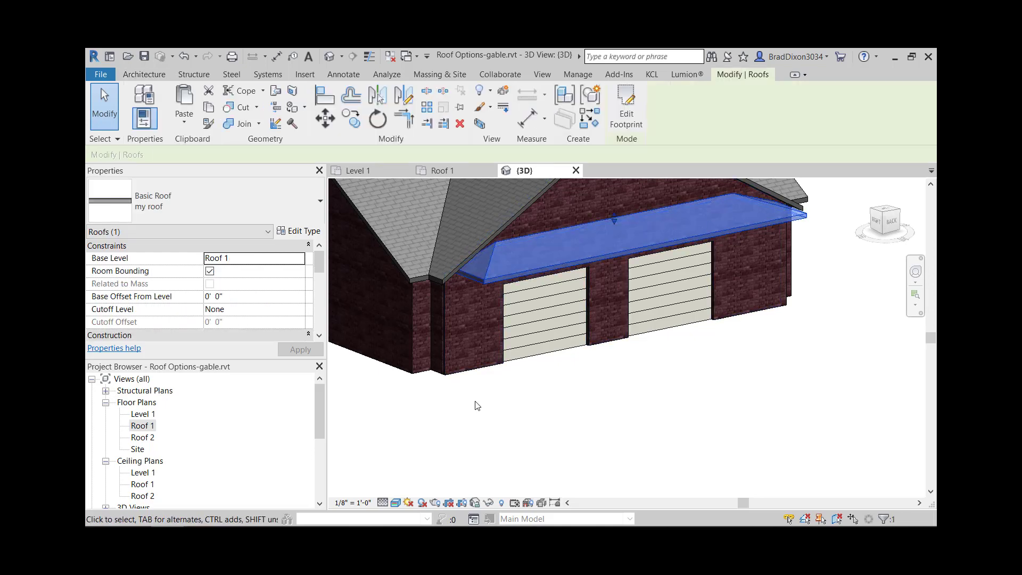
click(626, 112)
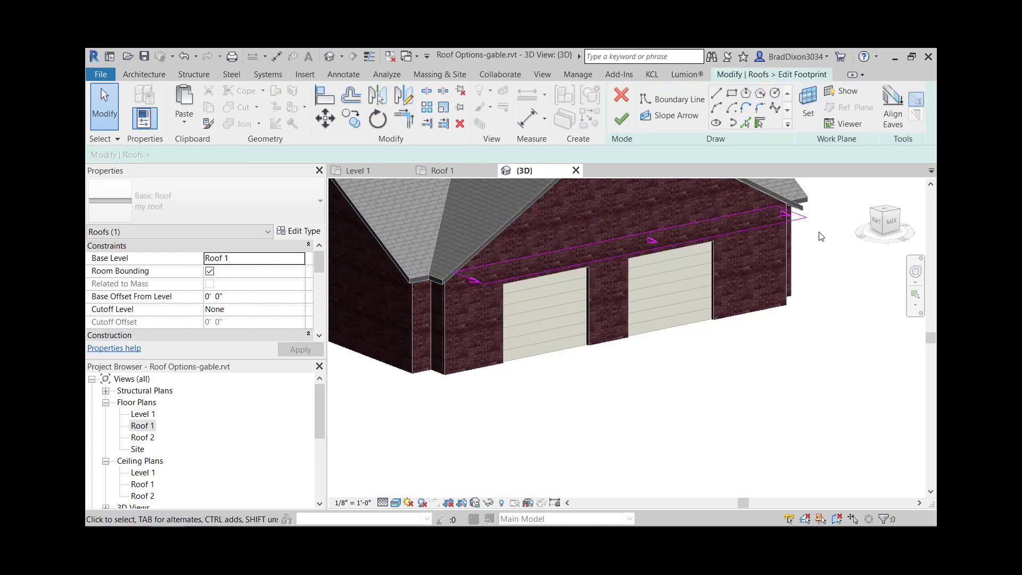
click(796, 218)
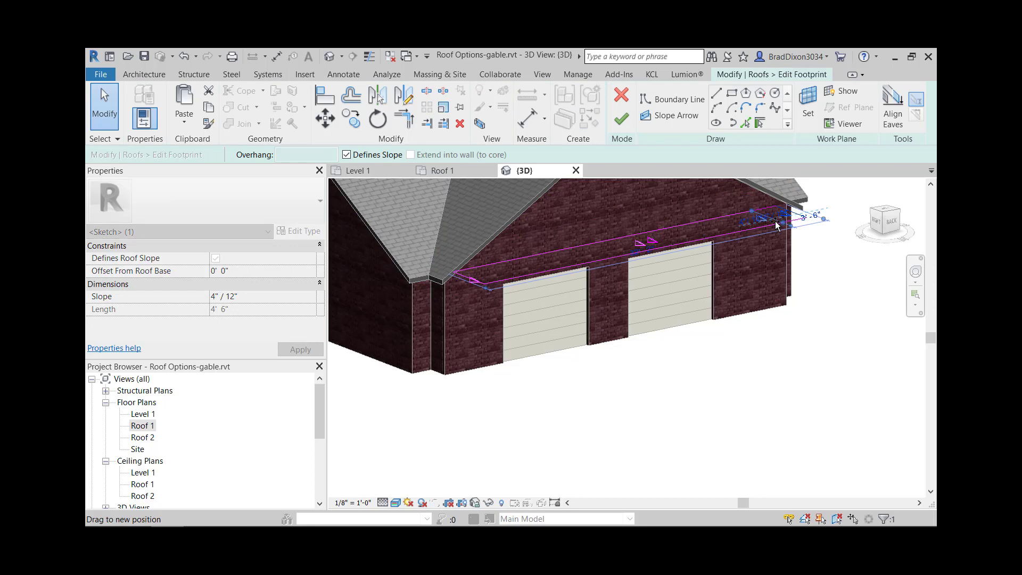
click(464, 277)
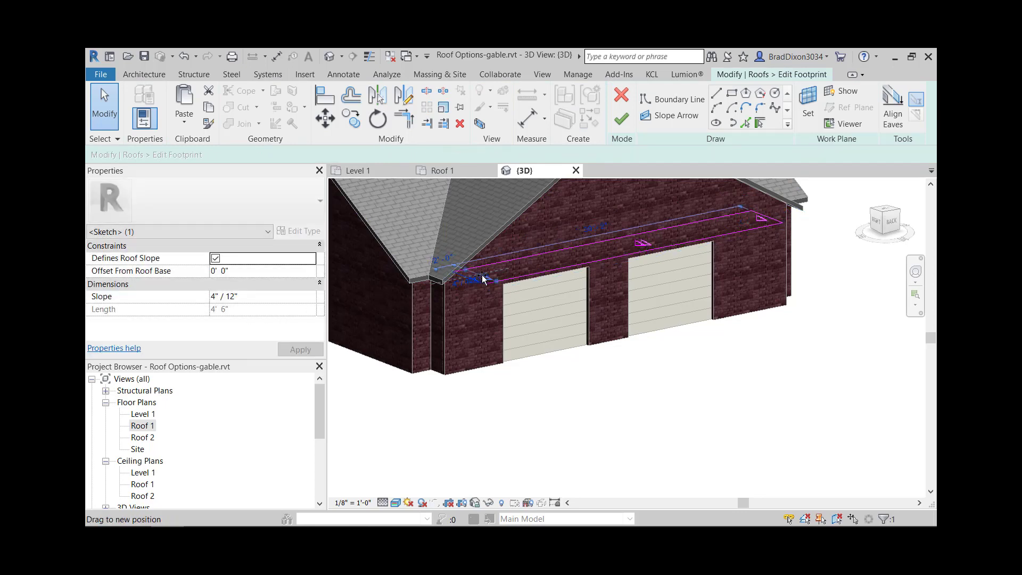
click(621, 119)
click(713, 418)
- Examine the whole building in 3D with the shortened skirt roof above the garage doors
mouse_move(730, 347)
middle_down()
mouse_move(773, 405)
mouse_move(742, 356)
middle_up()
scroll(742, 357, down, 1)
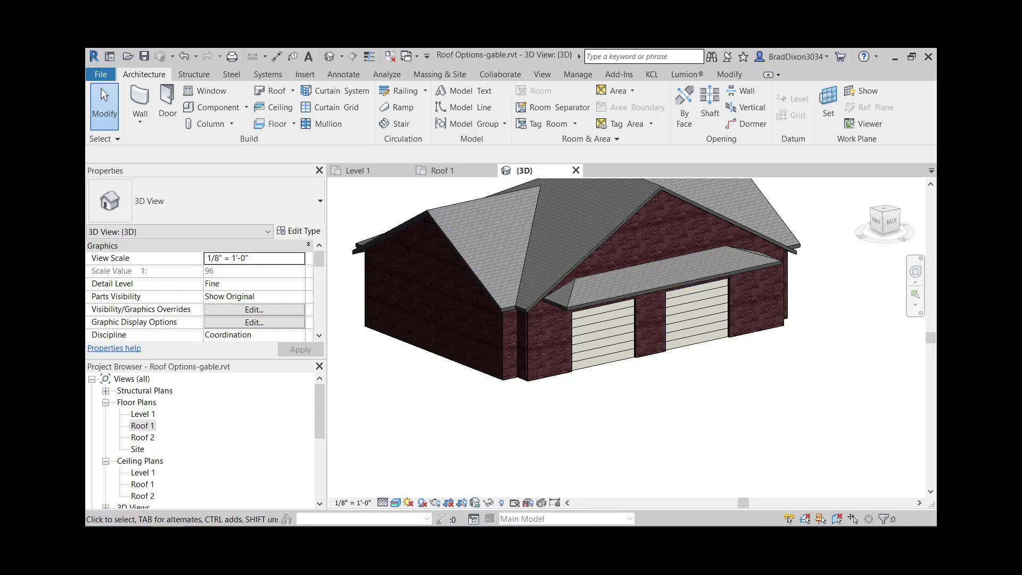
middle_drag(638, 432, 652, 446)
middle_drag(674, 347, 683, 420)
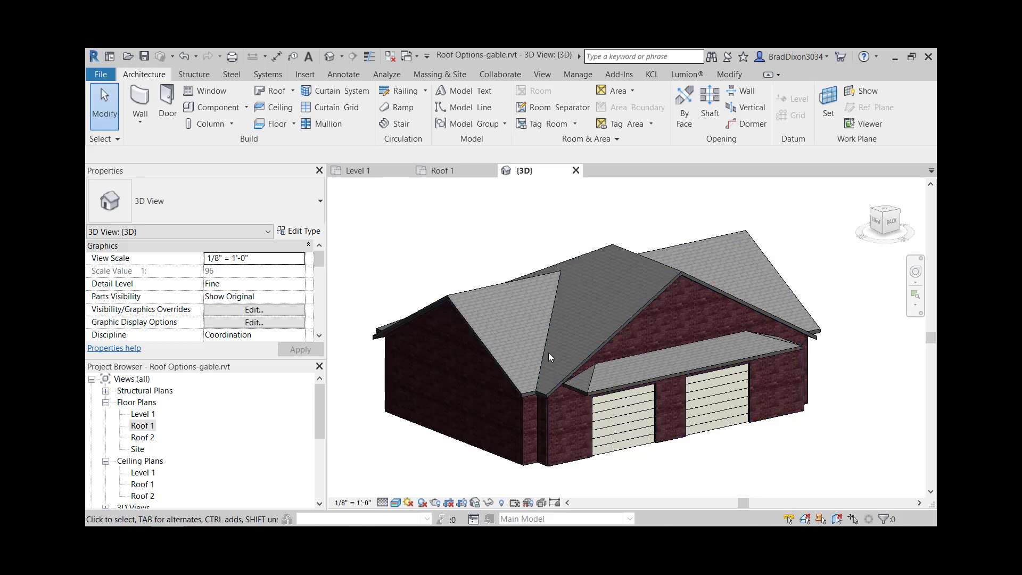